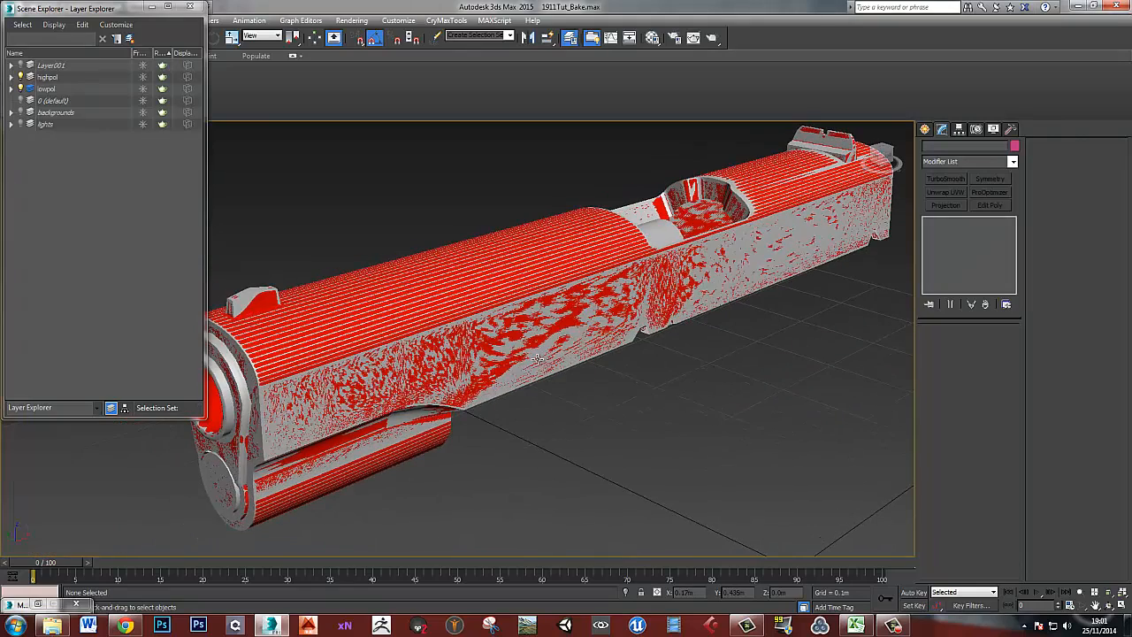
Hide the highpol layer and select the low-poly pistol slide mesh
click(376, 371)
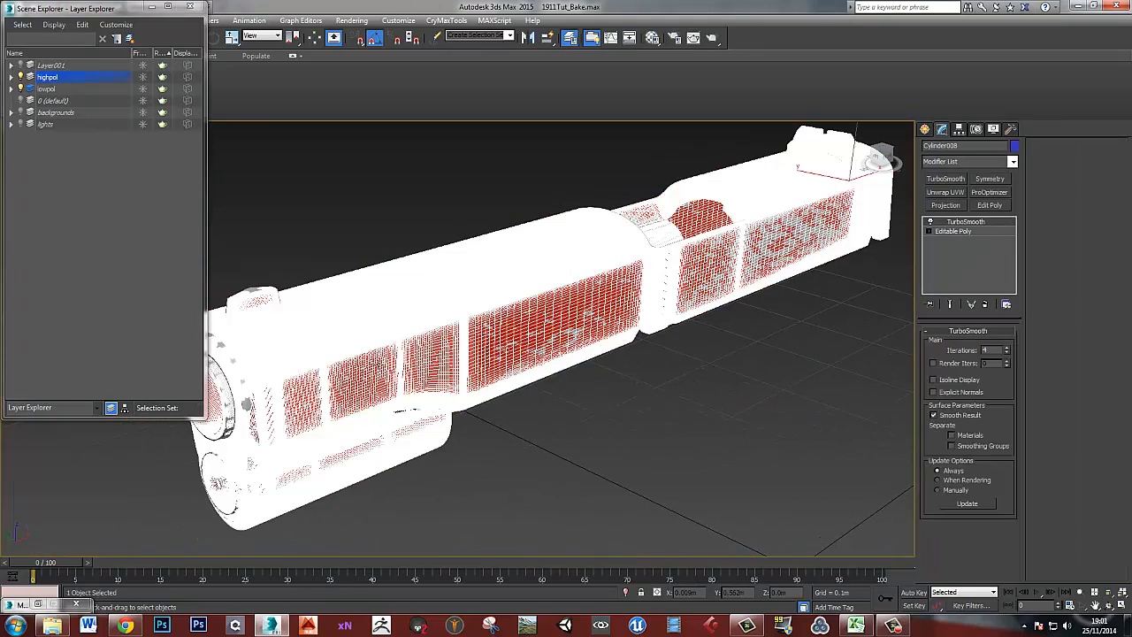
click(21, 77)
click(372, 368)
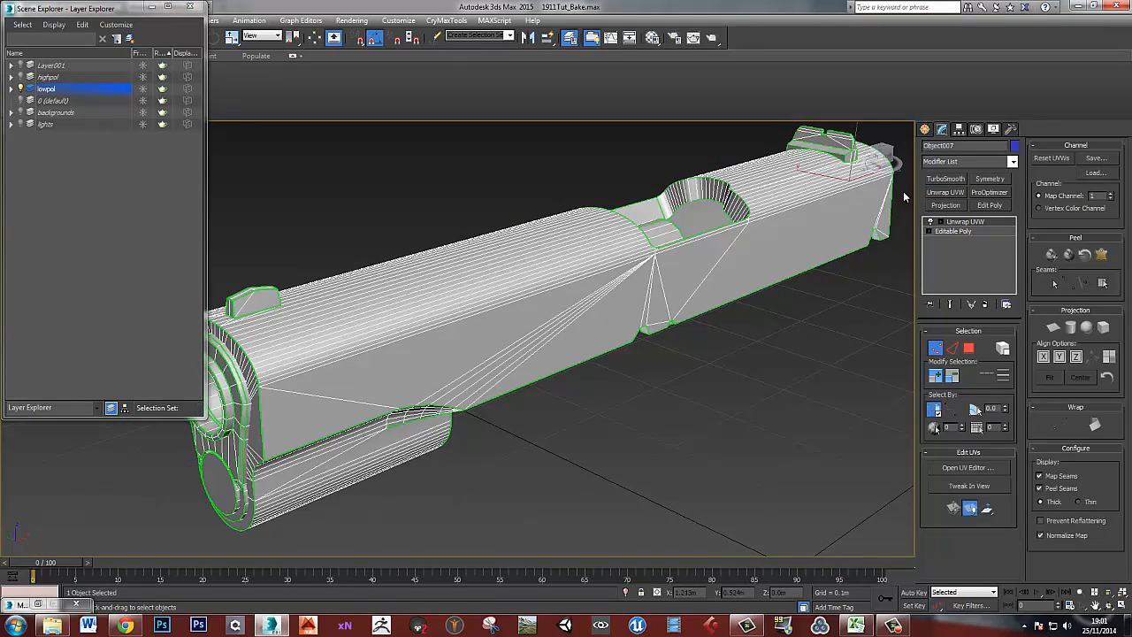
Open the UV editor for the low-poly slide, examine its UV layout and close the editor
alt+middle_drag(635, 328, 645, 325)
key(ctrl+e)
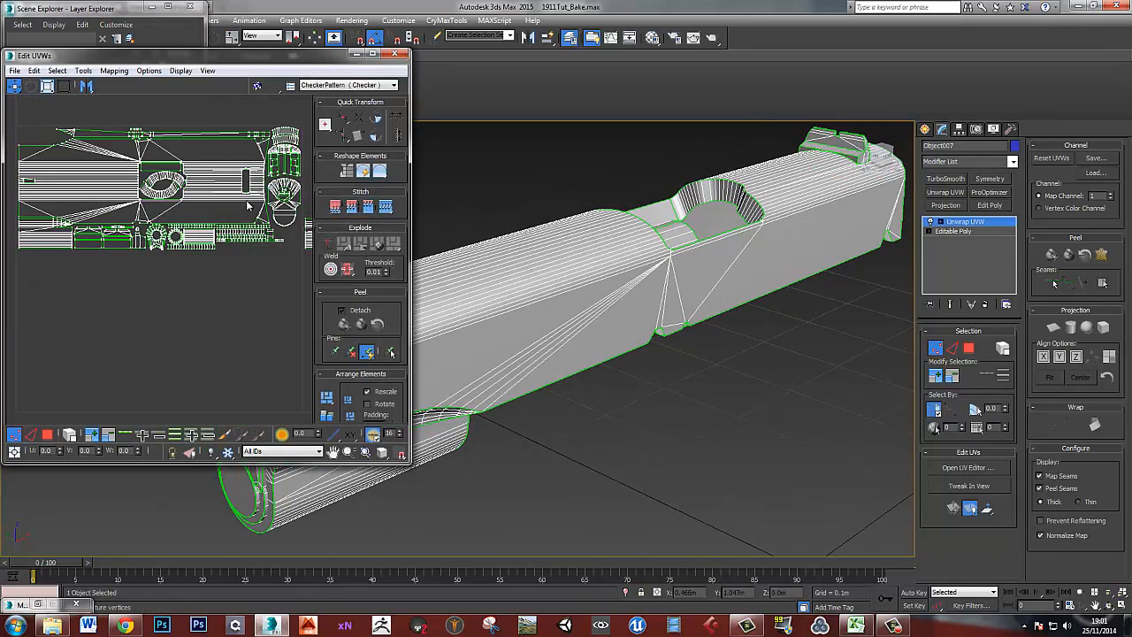
scroll(249, 206, down, 5)
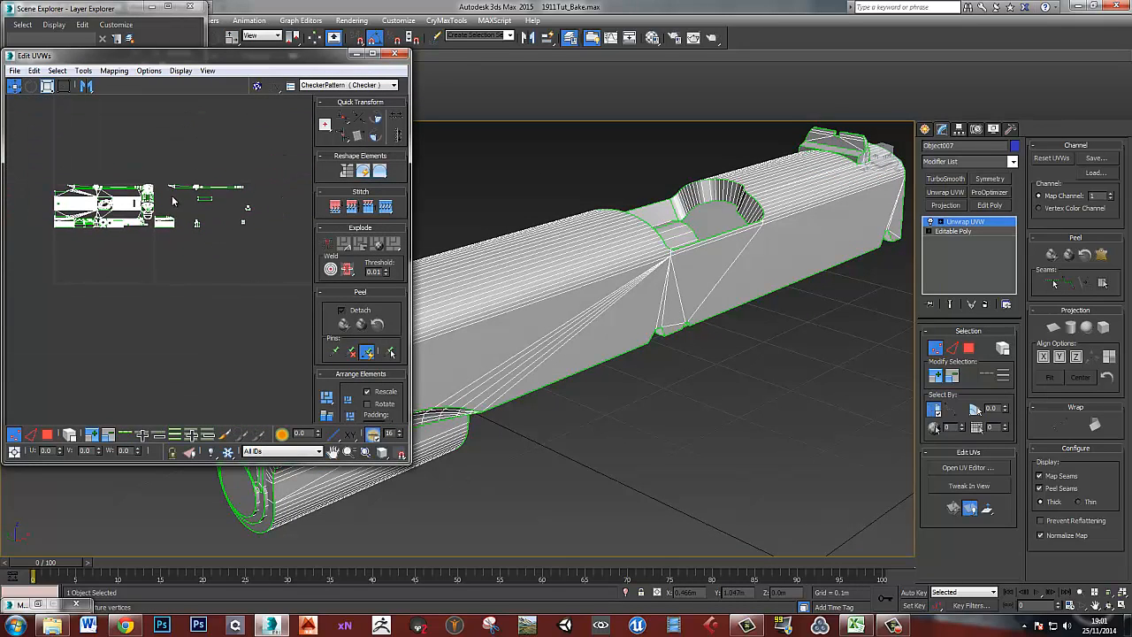
scroll(173, 200, up, 2)
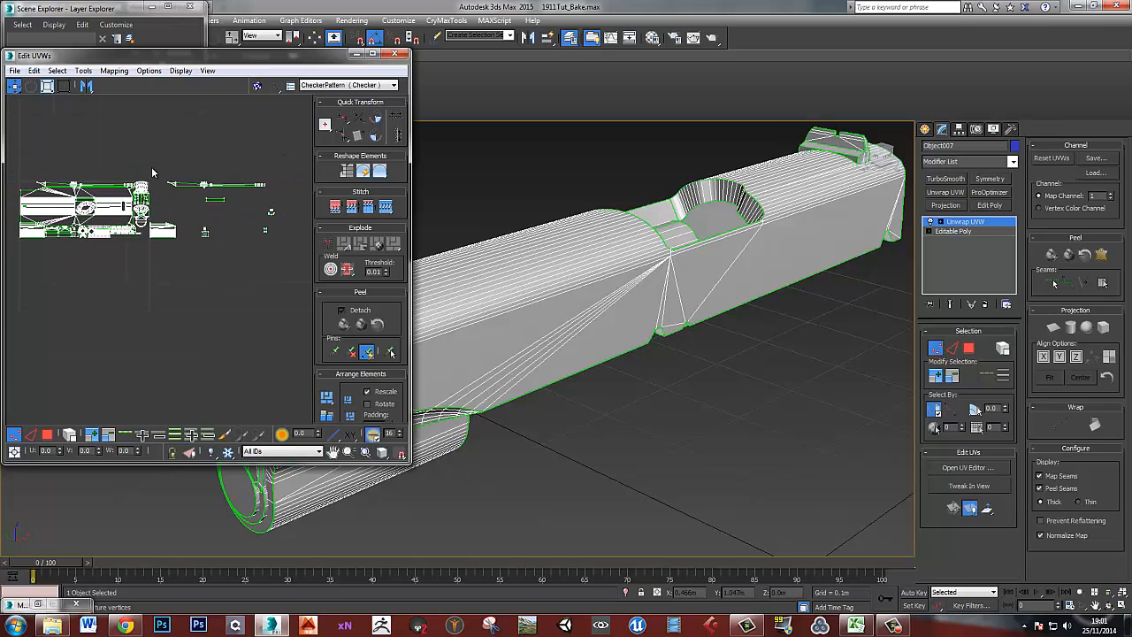
click(395, 55)
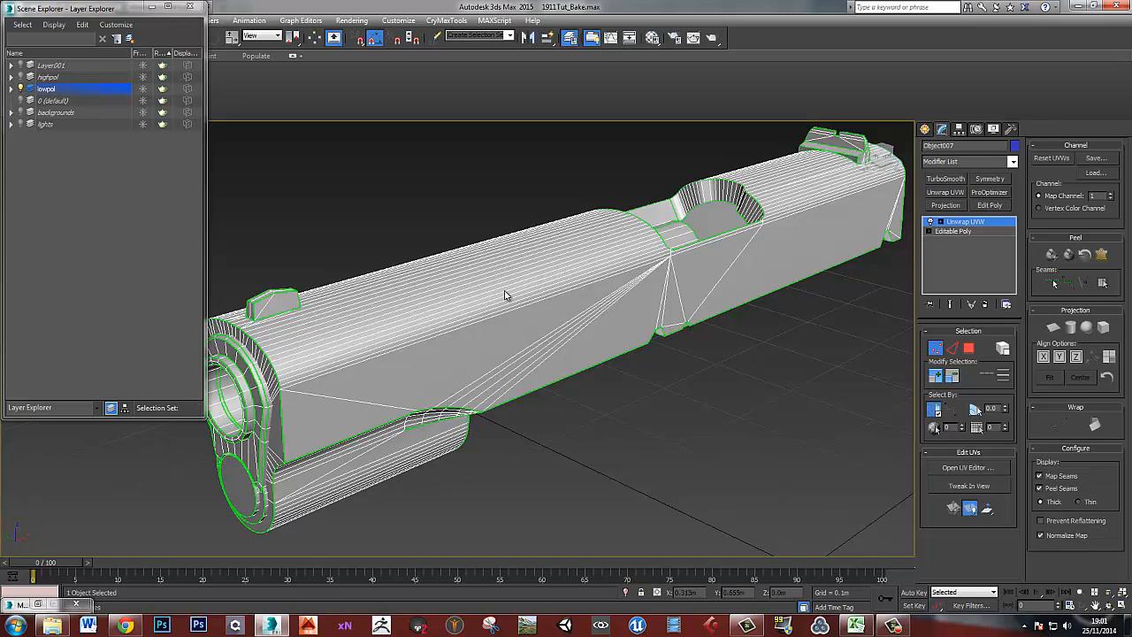
Show the highpol layer and hide the lowpol layer to view the high-poly slide alone
alt+middle_drag(482, 308, 584, 273)
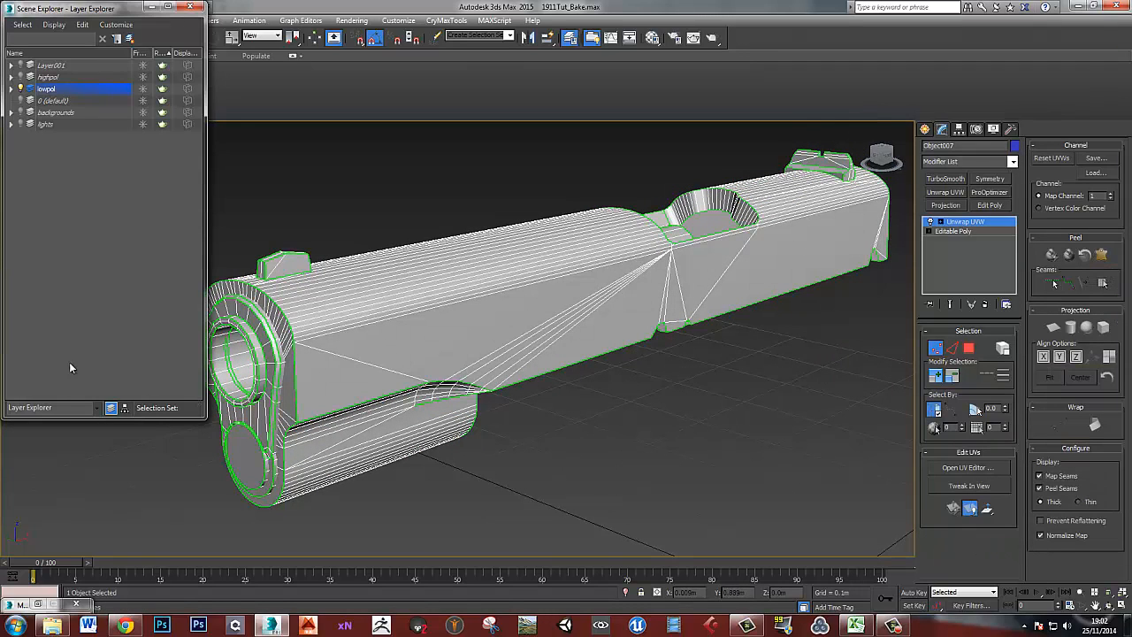
click(20, 77)
alt+middle_drag(566, 334, 203, 209)
click(19, 88)
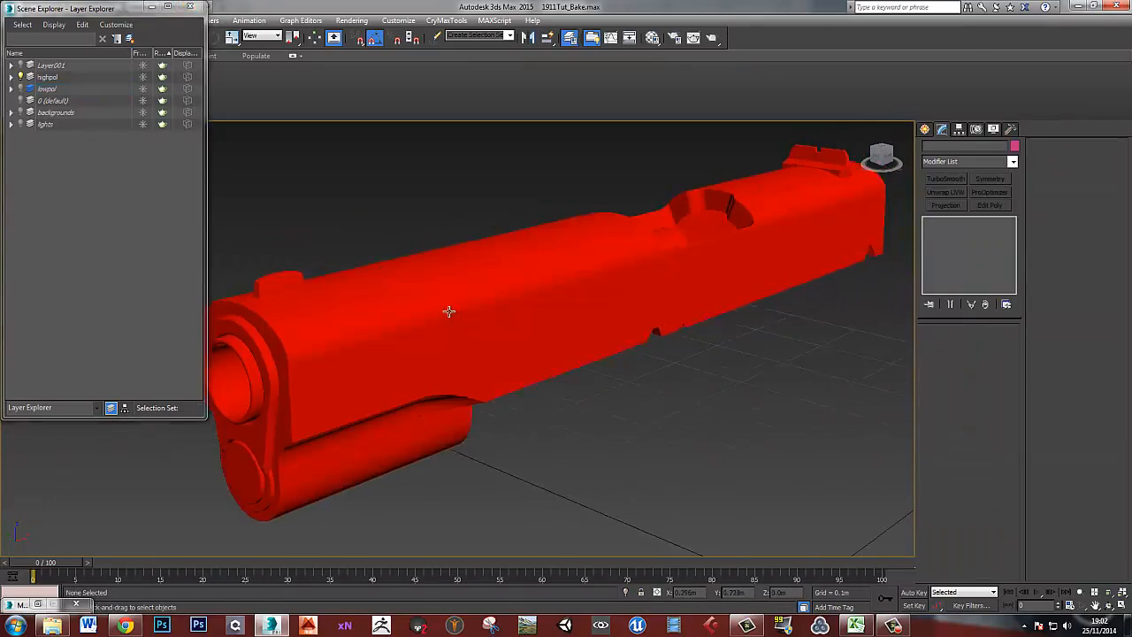
Show the lowpol layer and examine how the low-poly and high-poly slides overlap from the side, rear and front
click(20, 90)
alt+middle_drag(472, 324, 588, 296)
scroll(363, 333, up, 2)
middle_drag(588, 296, 498, 290)
scroll(498, 290, down, 3)
alt+middle_drag(566, 296, 482, 288)
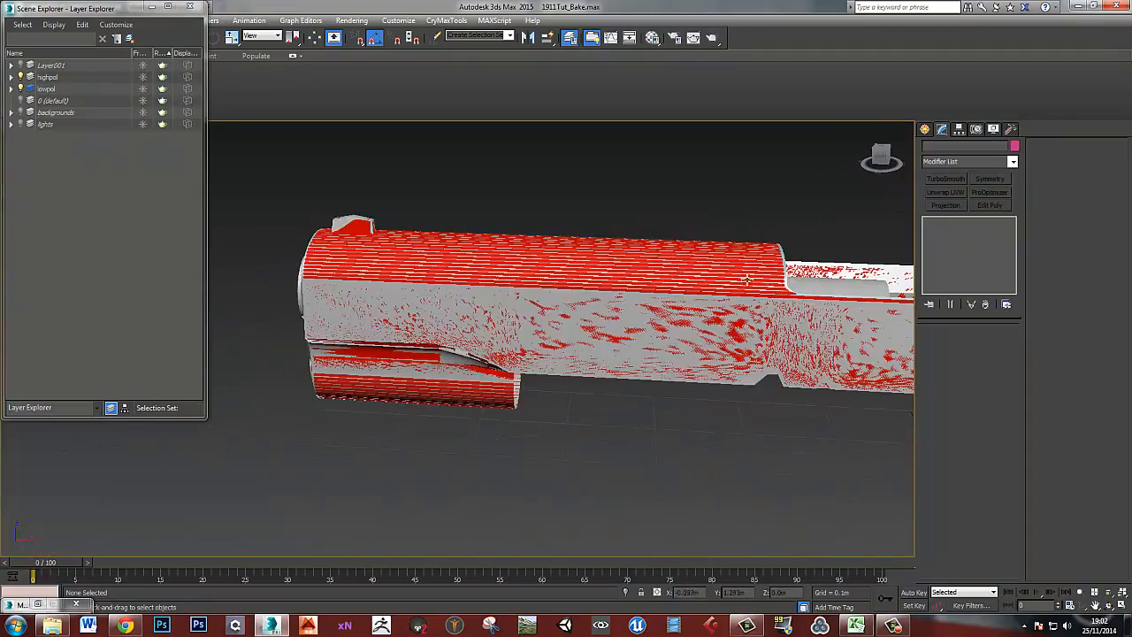
middle_drag(721, 276, 614, 299)
middle_drag(615, 298, 501, 302)
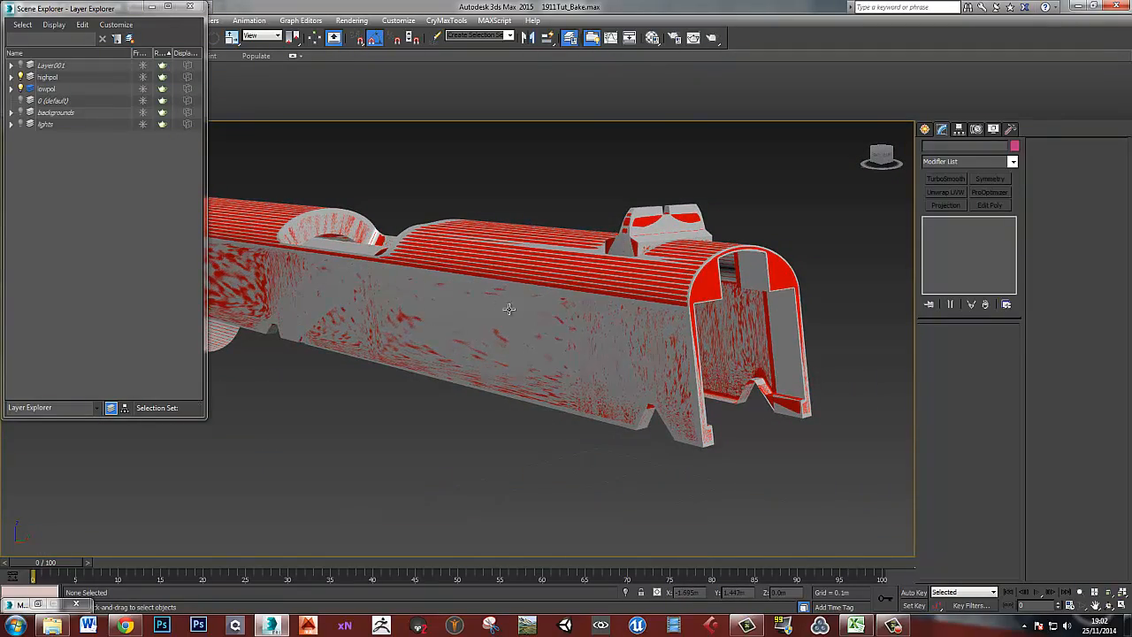
alt+middle_drag(670, 259, 633, 315)
scroll(570, 269, up, 3)
scroll(588, 308, down, 3)
middle_drag(309, 340, 270, 230)
scroll(485, 330, down, 3)
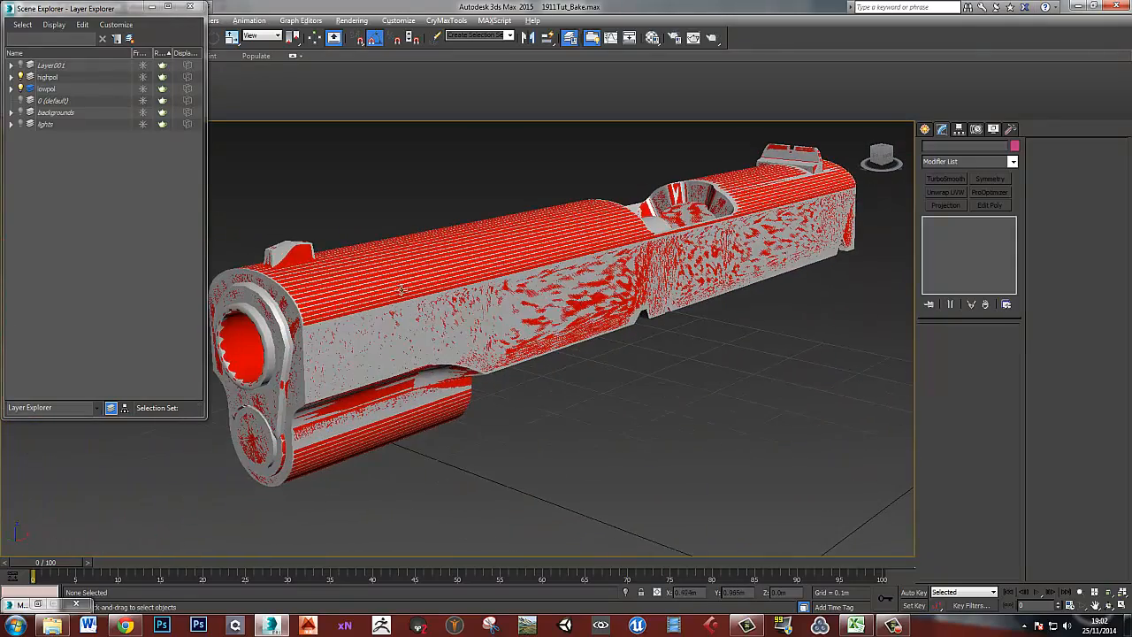
alt+middle_drag(401, 290, 397, 277)
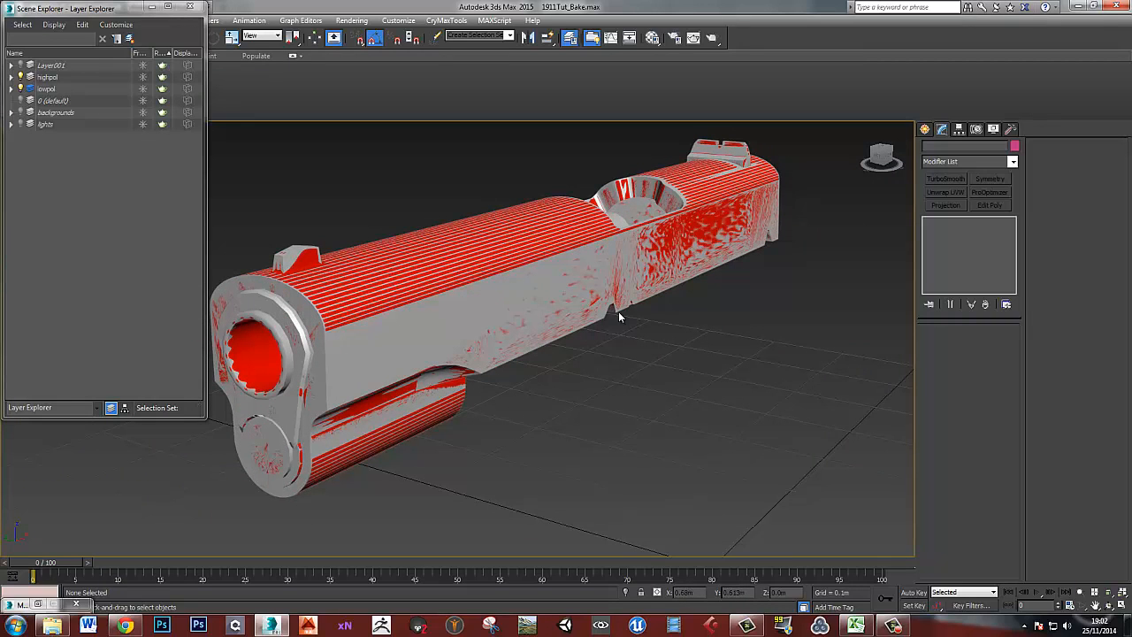
Collapse the low-poly slide's Unwrap UVW modifier into its editable poly
click(602, 275)
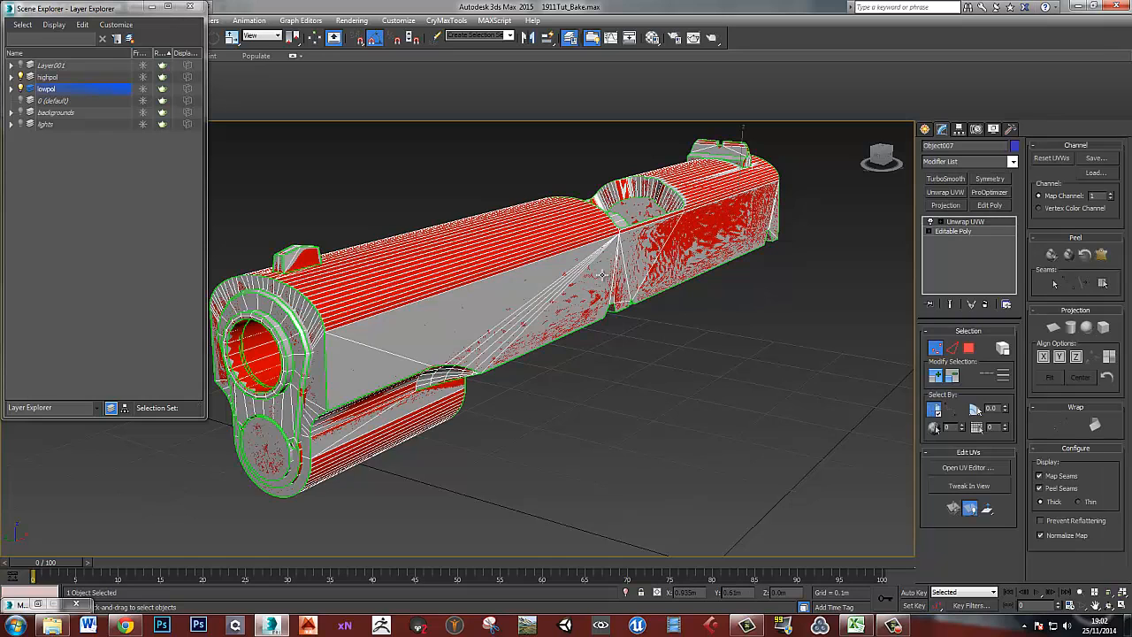
click(808, 313)
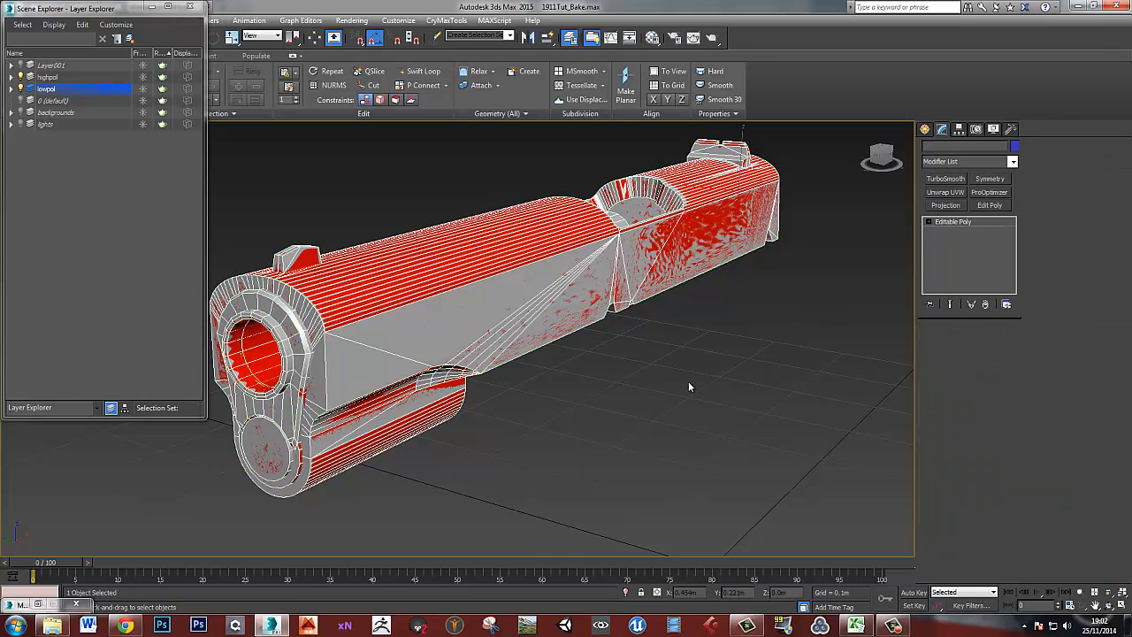
click(569, 277)
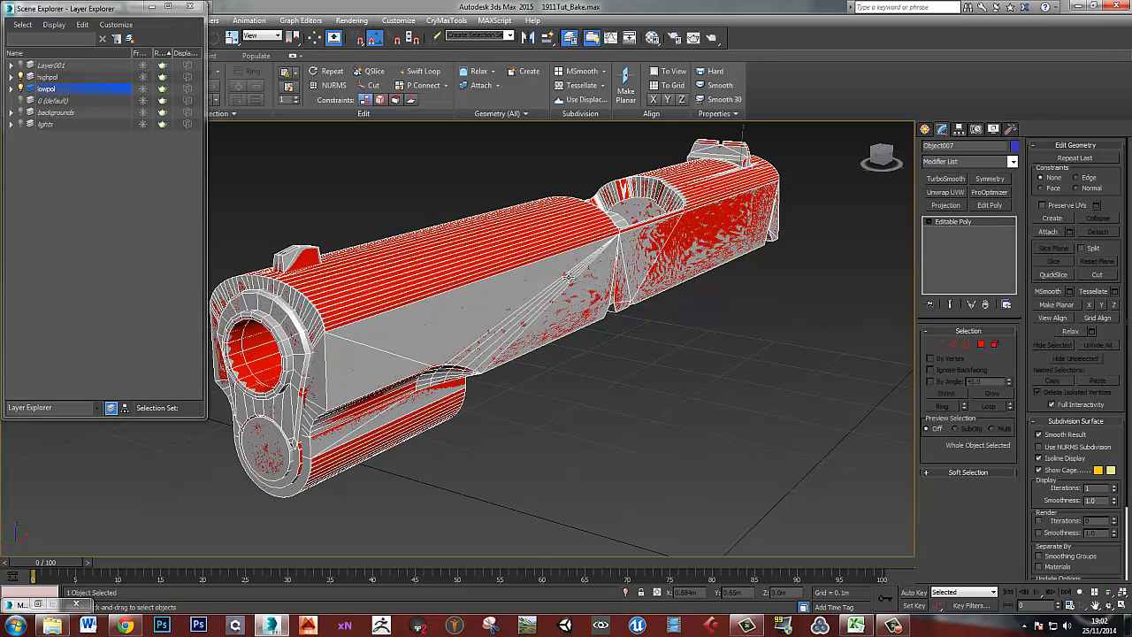
Select the high-poly slide to inspect its smoothed mesh around the muzzle, and clear the selection
click(485, 245)
scroll(502, 352, up, 4)
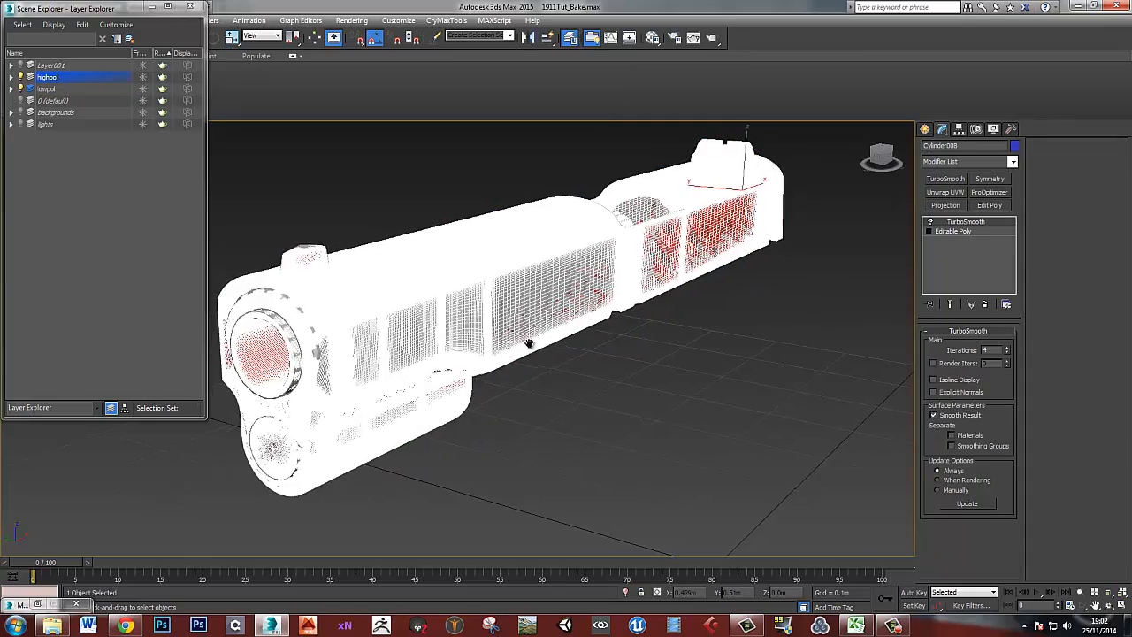
scroll(453, 321, up, 3)
alt+middle_drag(486, 321, 537, 301)
scroll(674, 319, down, 6)
click(706, 340)
scroll(537, 301, up, 3)
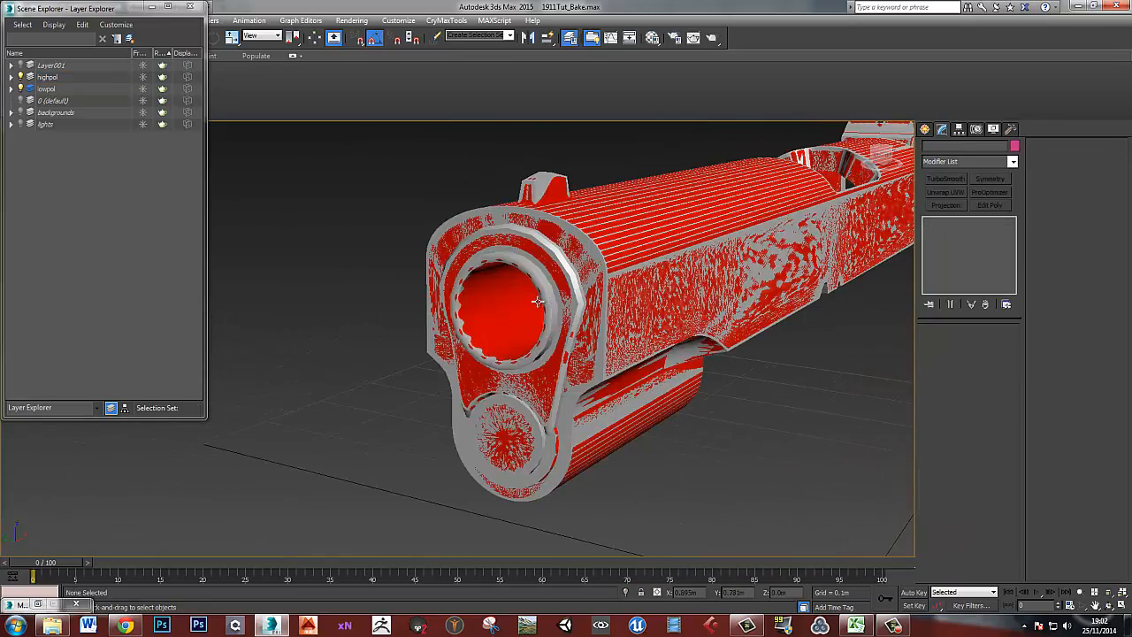
Select the low-poly slide and hide the highpol layer to expose its muzzle geometry
click(583, 292)
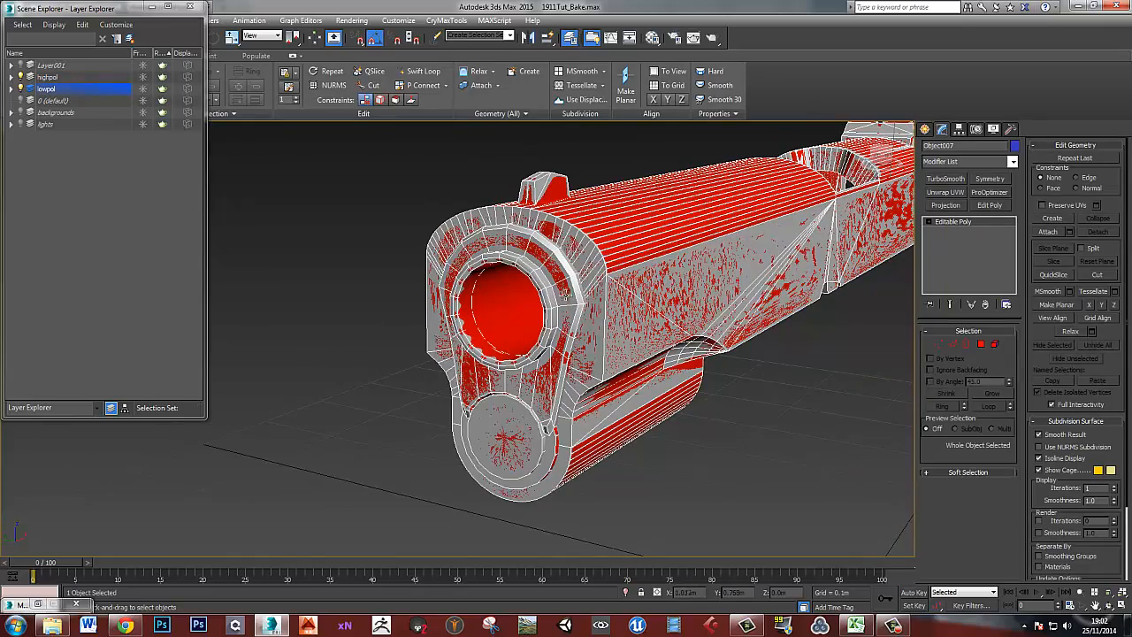
alt+middle_drag(570, 294, 495, 298)
scroll(460, 265, up, 5)
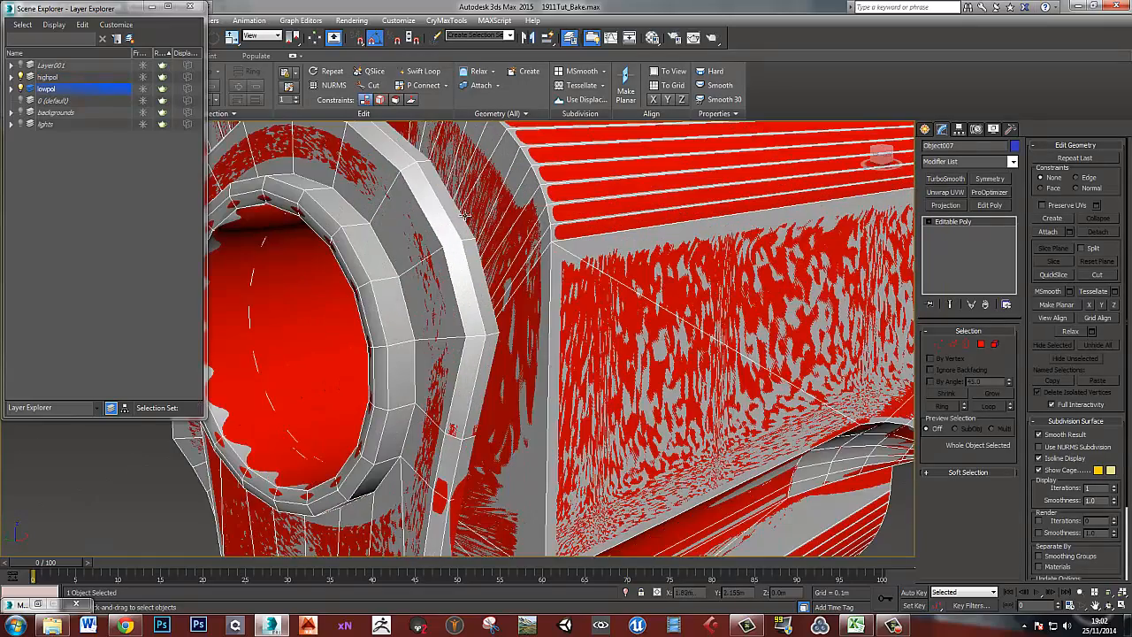
click(20, 78)
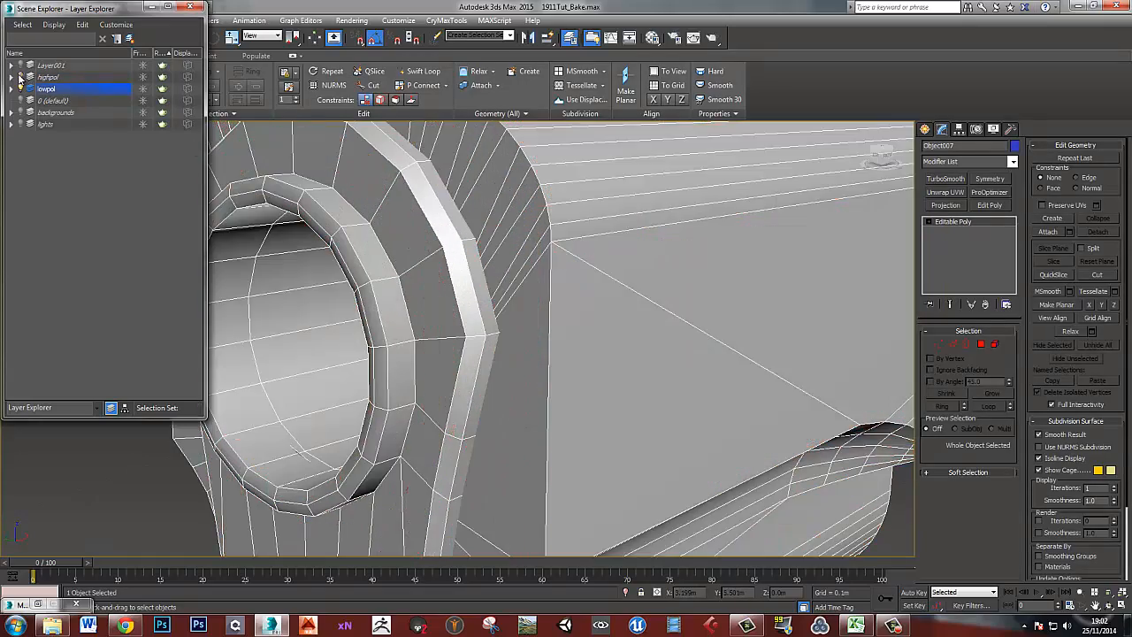
Inspect the separate elements at the low-poly slide's muzzle by selecting the barrel bushing and the barrel
click(995, 344)
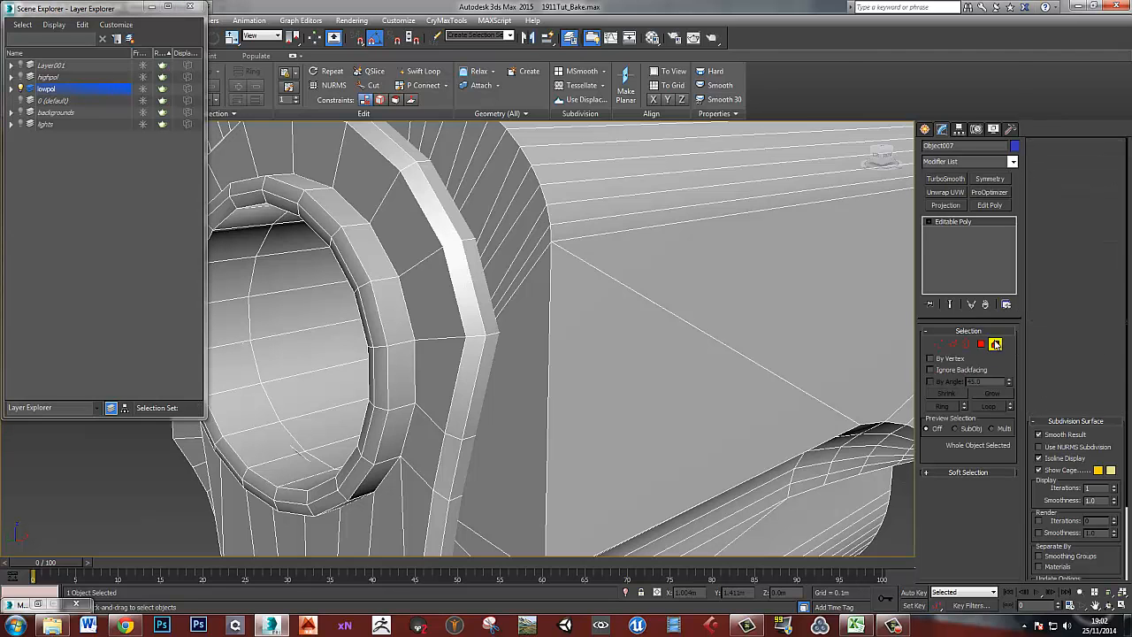
click(472, 328)
alt+middle_drag(508, 318, 470, 332)
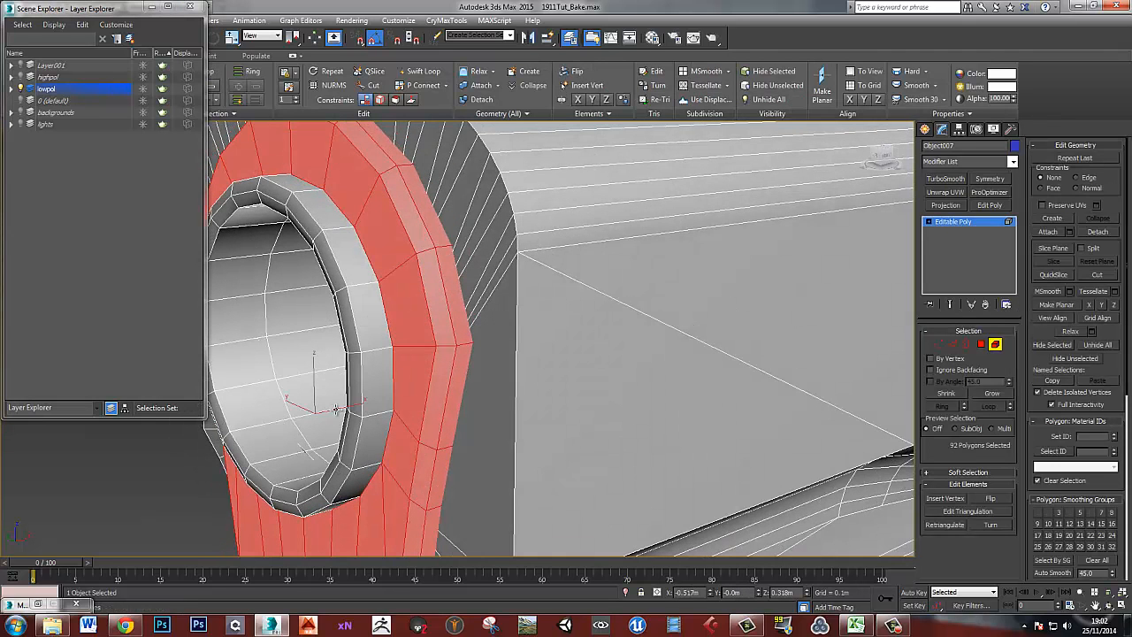
alt+middle_drag(336, 415, 350, 395)
scroll(358, 376, down, 4)
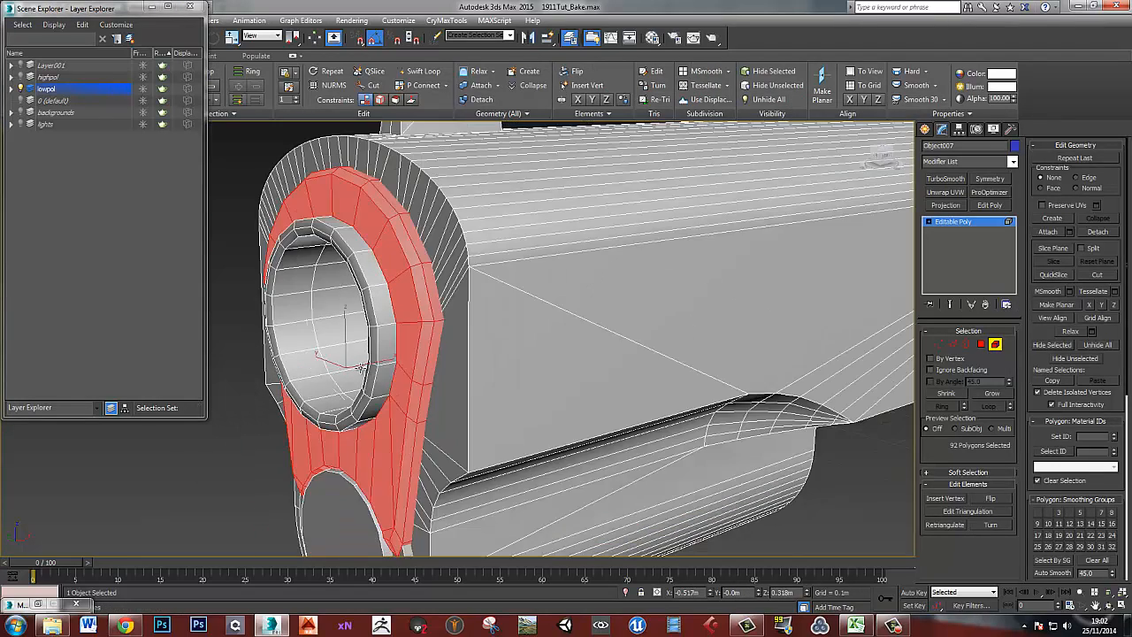
middle_drag(482, 348, 485, 351)
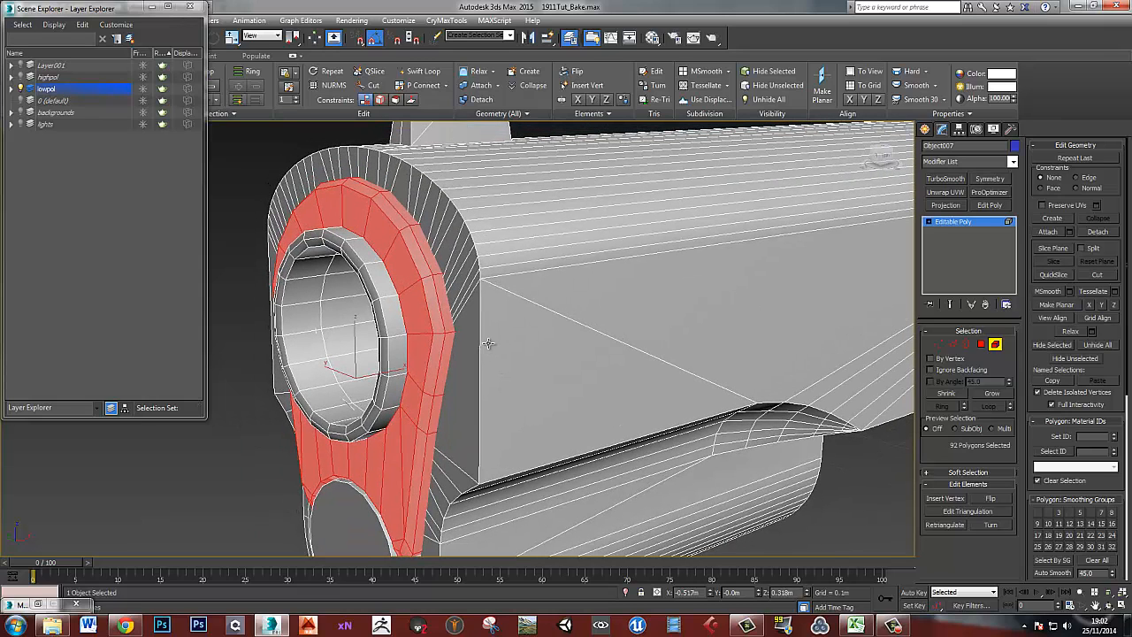
middle_drag(387, 370, 391, 368)
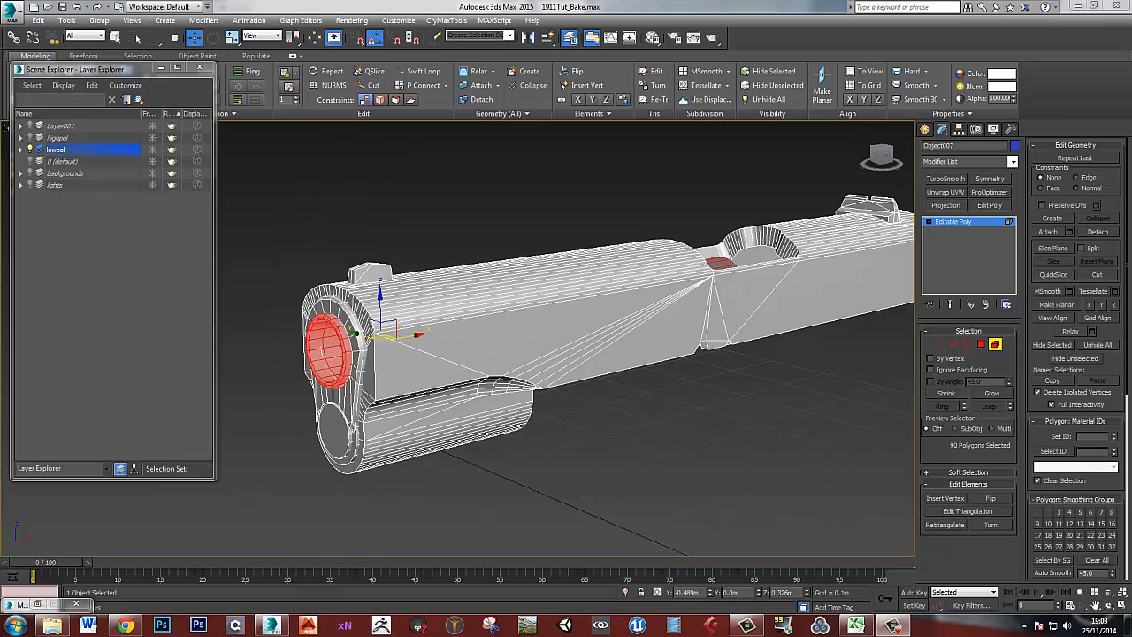
Try to move the low-poly barrel bushing element forward out of the slide, and leave element editing
scroll(373, 378, up, 3)
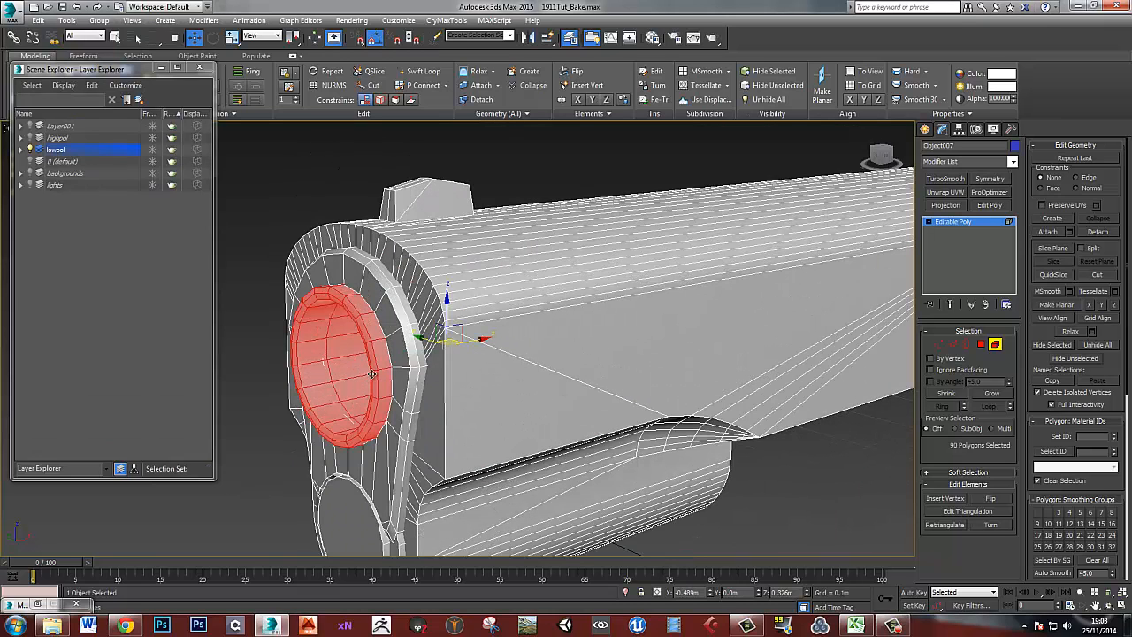
click(408, 356)
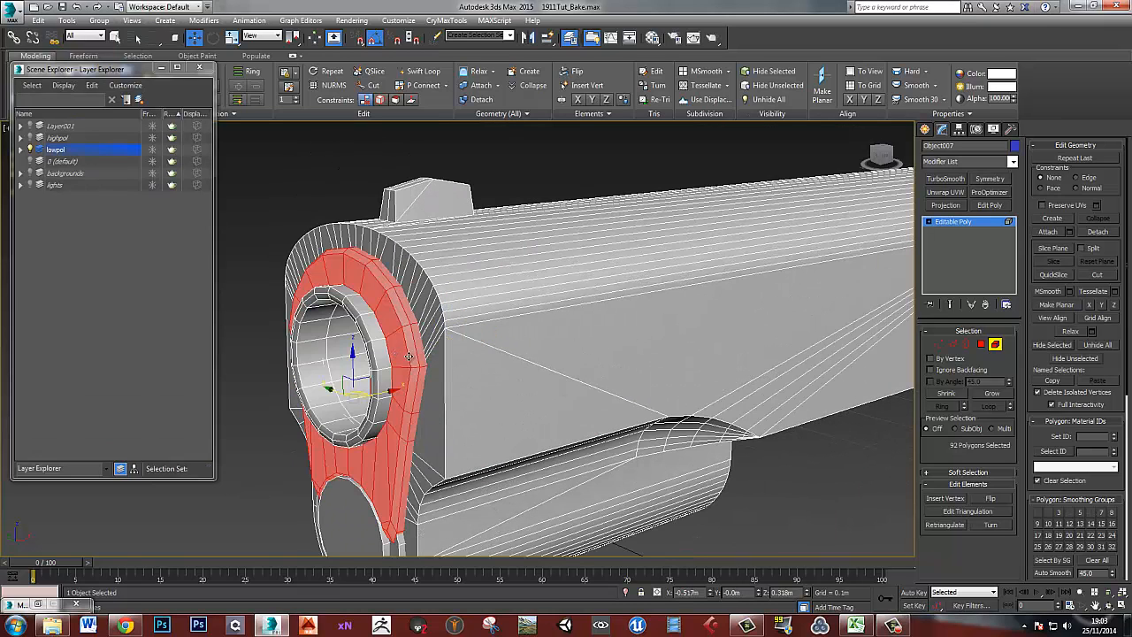
mouse_move(389, 390)
mouse_down()
mouse_move(358, 394)
mouse_move(379, 392)
mouse_up()
right_click(378, 392)
middle_drag(503, 346, 501, 308)
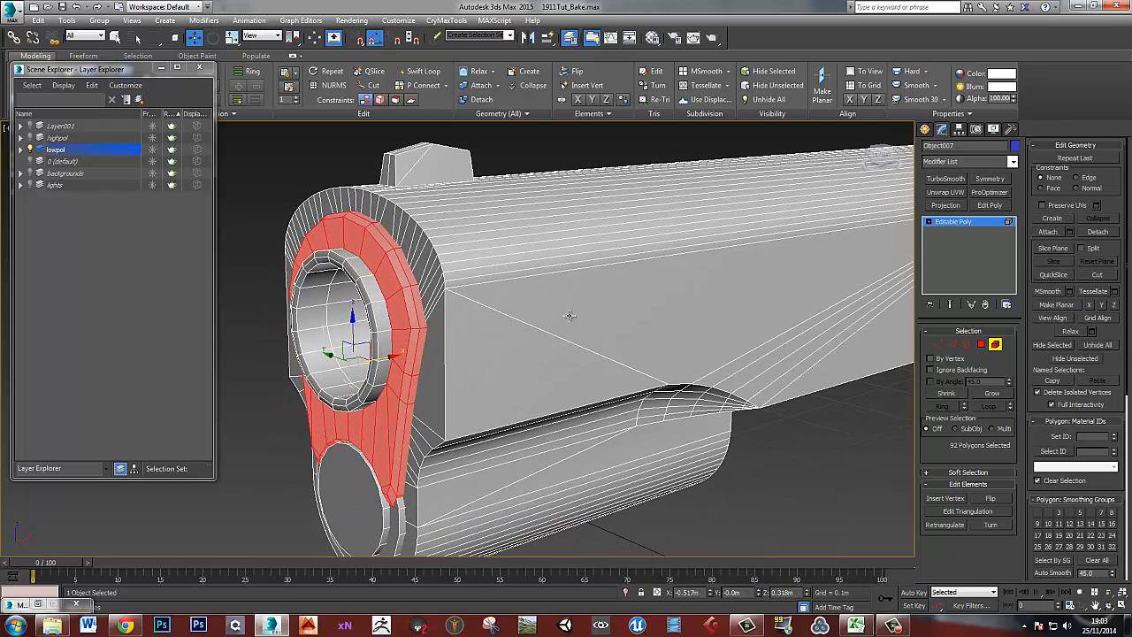
click(996, 348)
Hide the lowpol layer and show the highpol layer
middle_drag(778, 413, 602, 391)
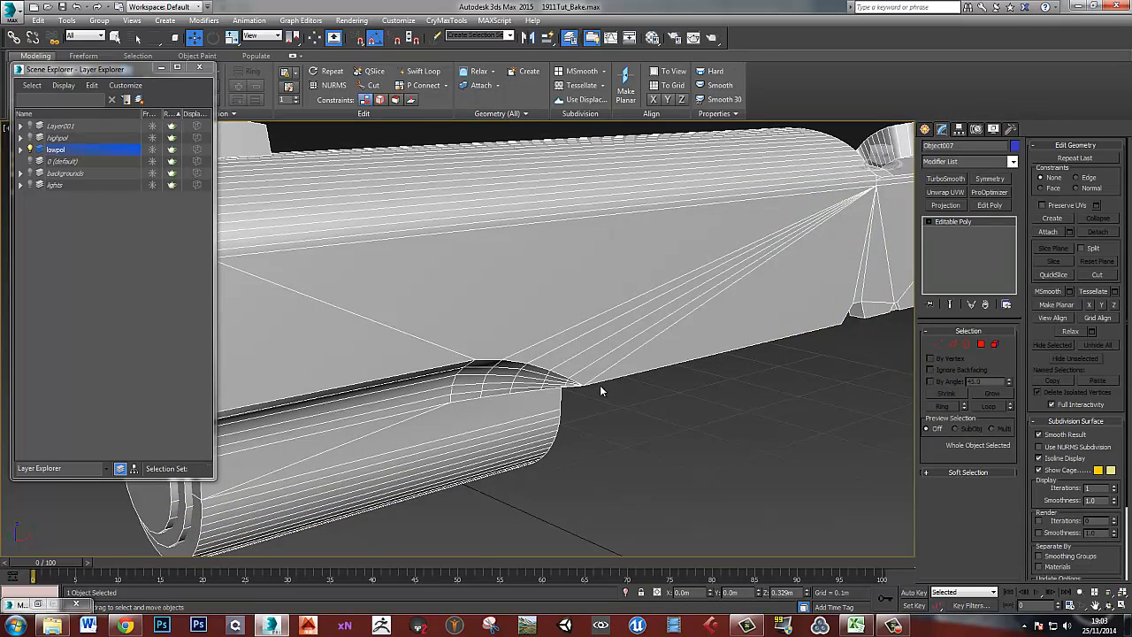
click(31, 149)
click(30, 138)
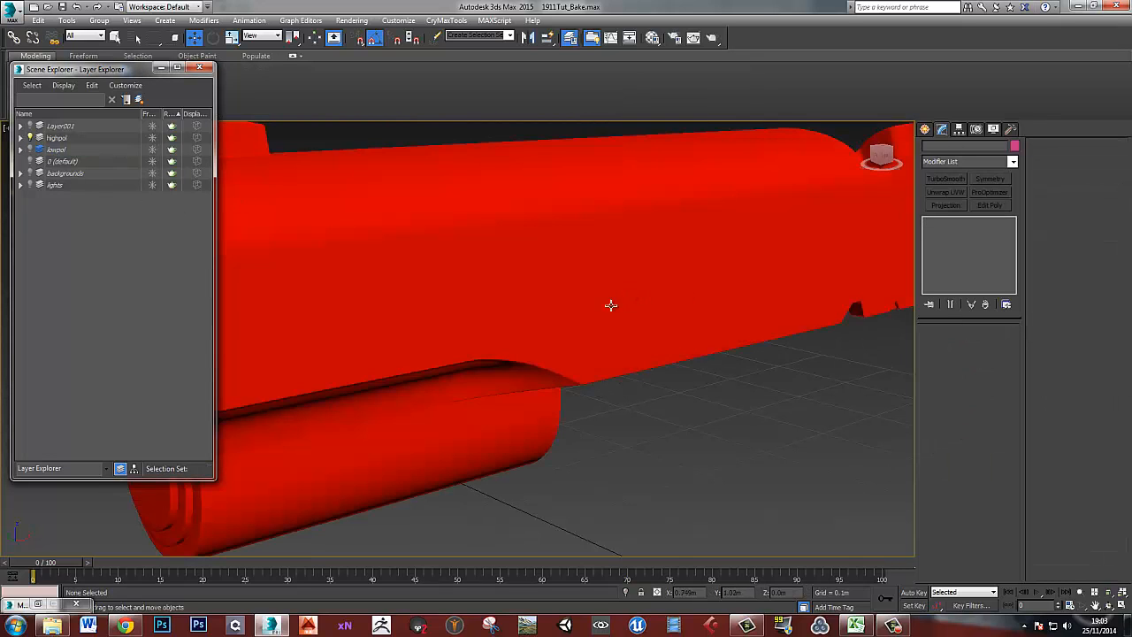
Add an Edit Poly modifier beneath TurboSmooth on the high-poly slide
click(610, 305)
scroll(591, 308, down, 5)
scroll(586, 311, up, 1)
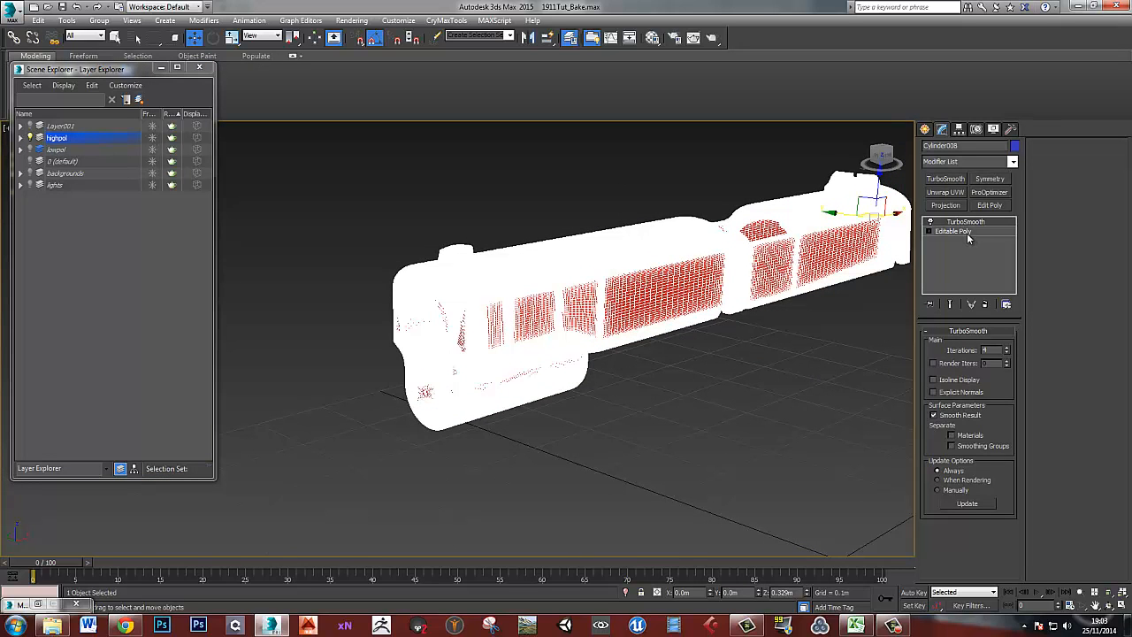
click(953, 231)
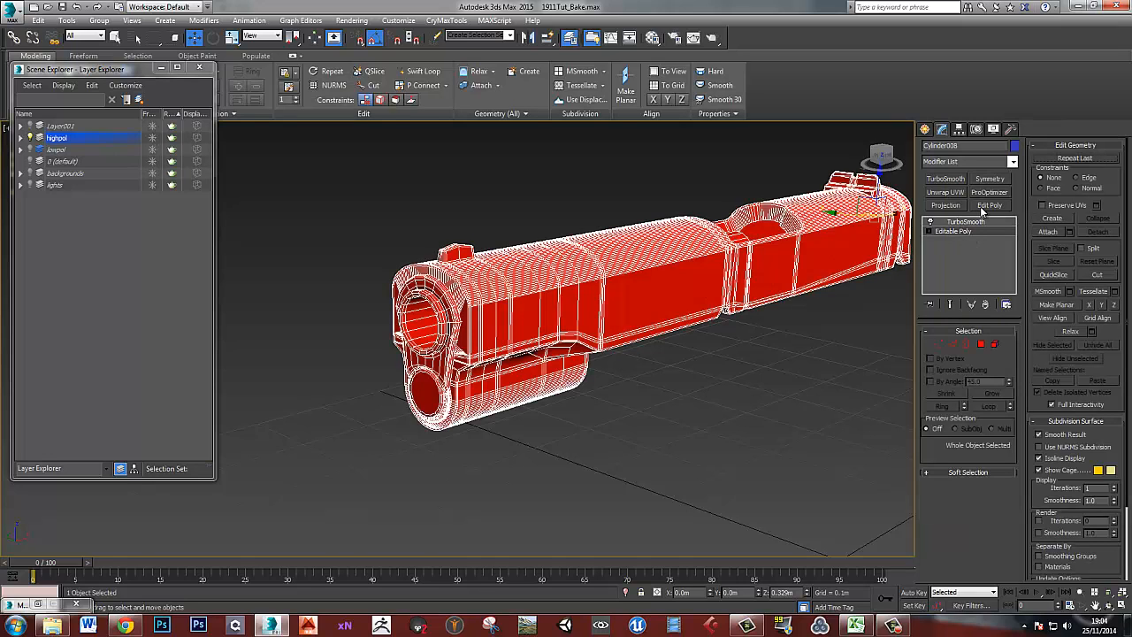
click(980, 206)
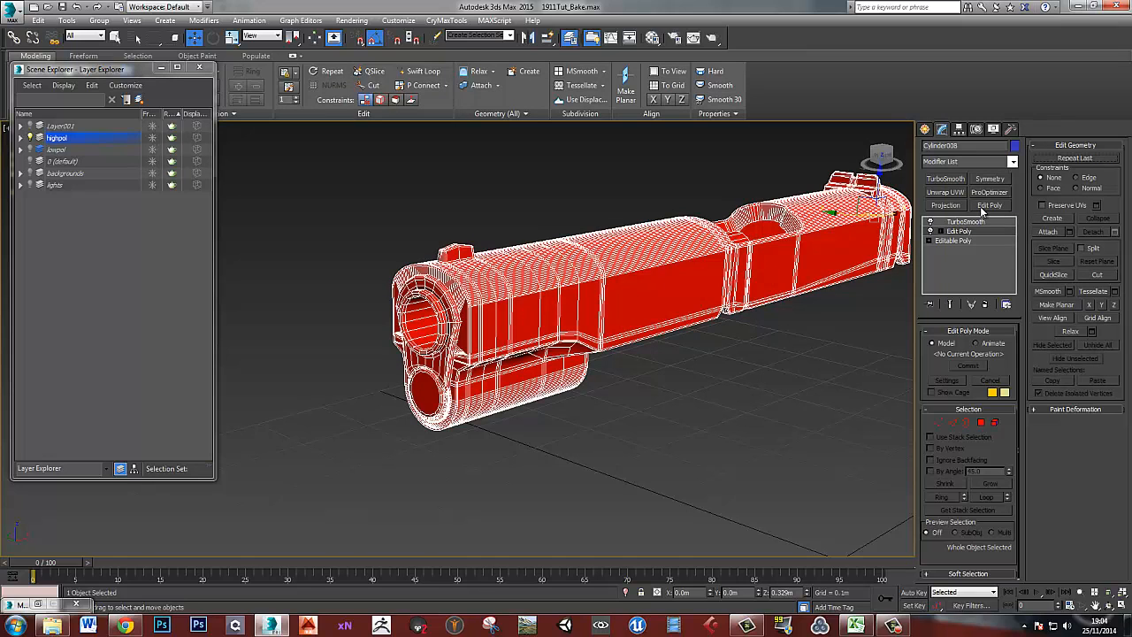
Select the high-poly barrel bushing element and move it forward out of the slide to about X -0.597 m
click(994, 422)
click(464, 329)
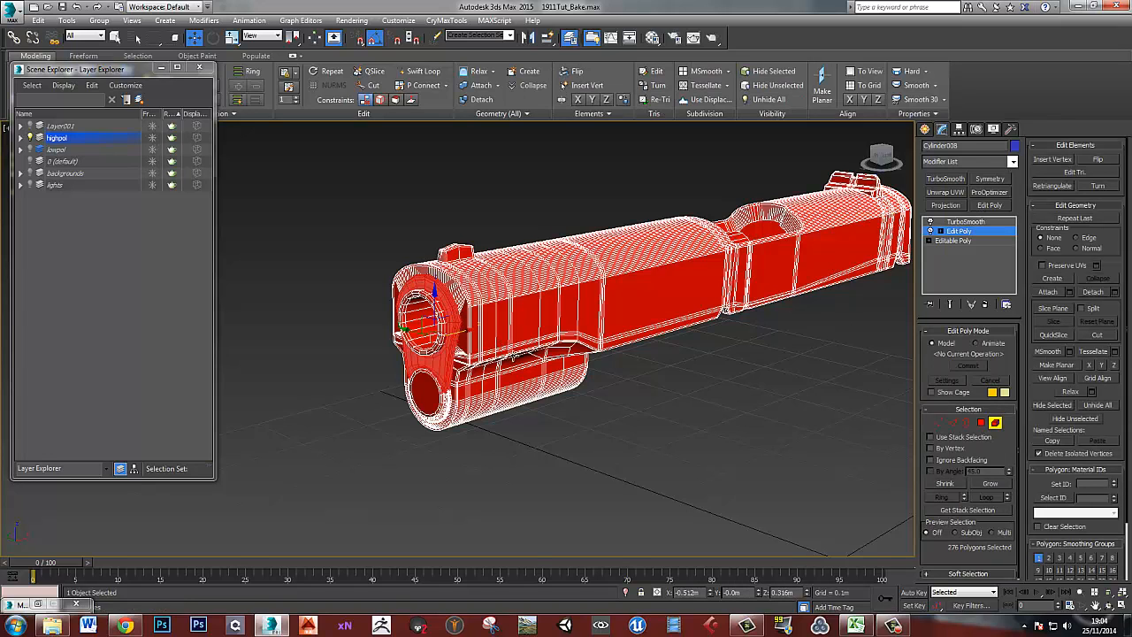
alt+middle_drag(511, 357, 478, 336)
drag(472, 332, 412, 354)
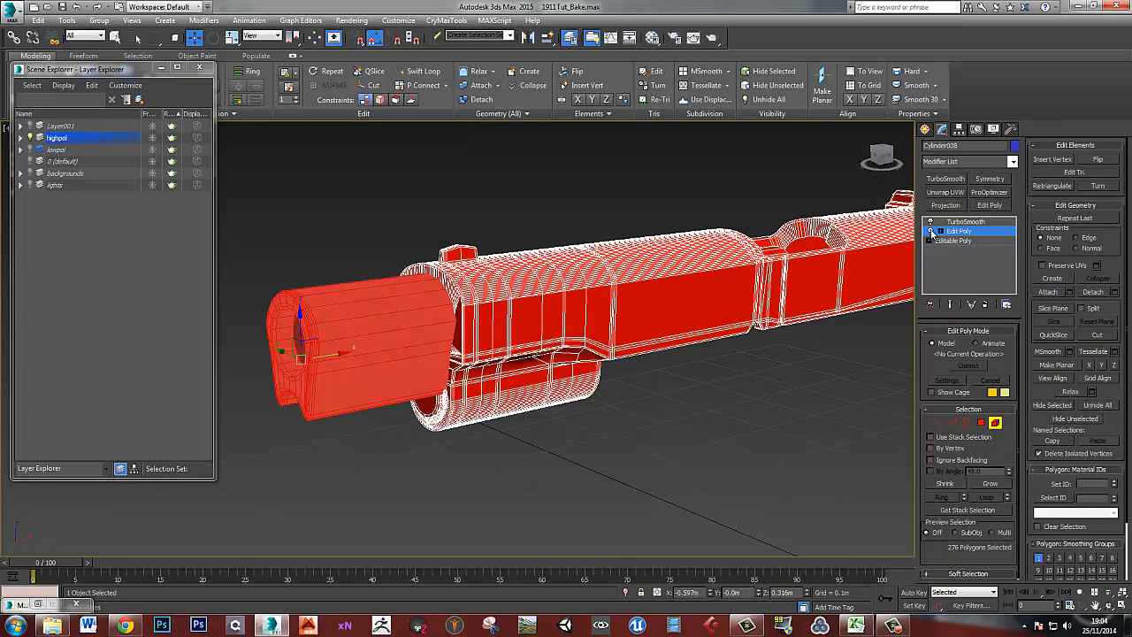
Toggle the Edit Poly modifier's effect off and on to compare the original and moved positions of the bushing
click(930, 231)
click(931, 232)
click(931, 232)
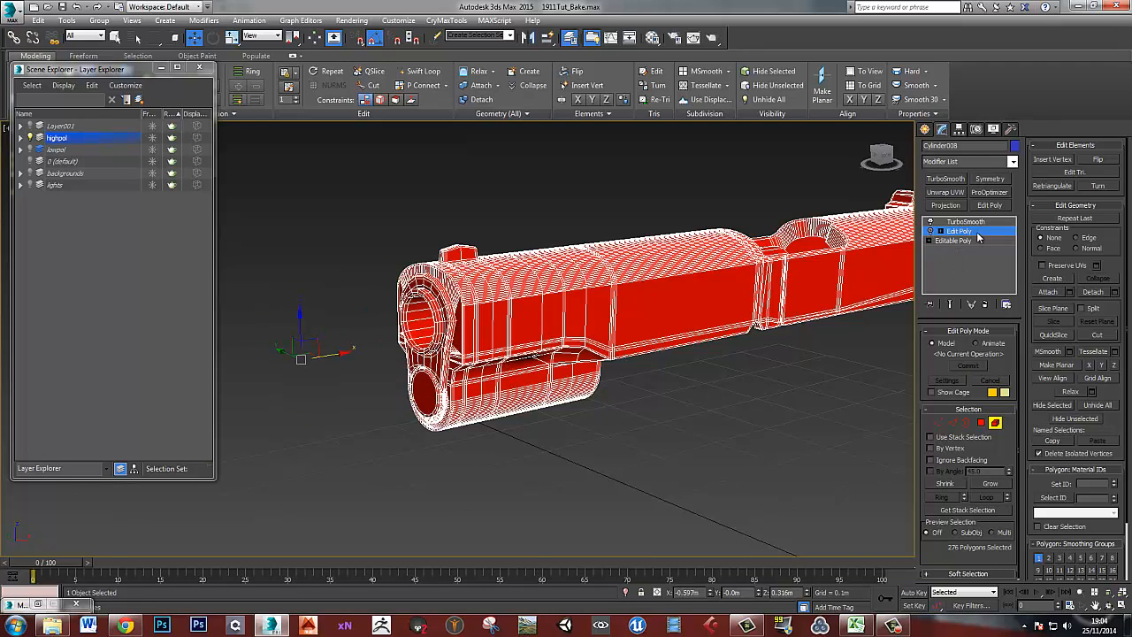
click(579, 320)
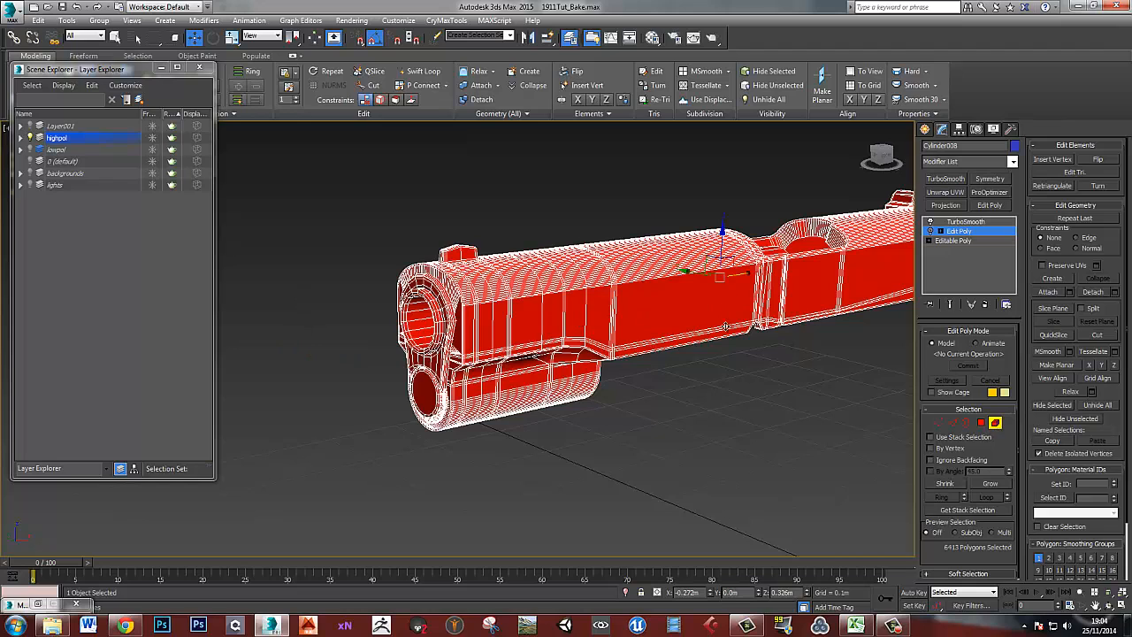
middle_drag(742, 298, 718, 310)
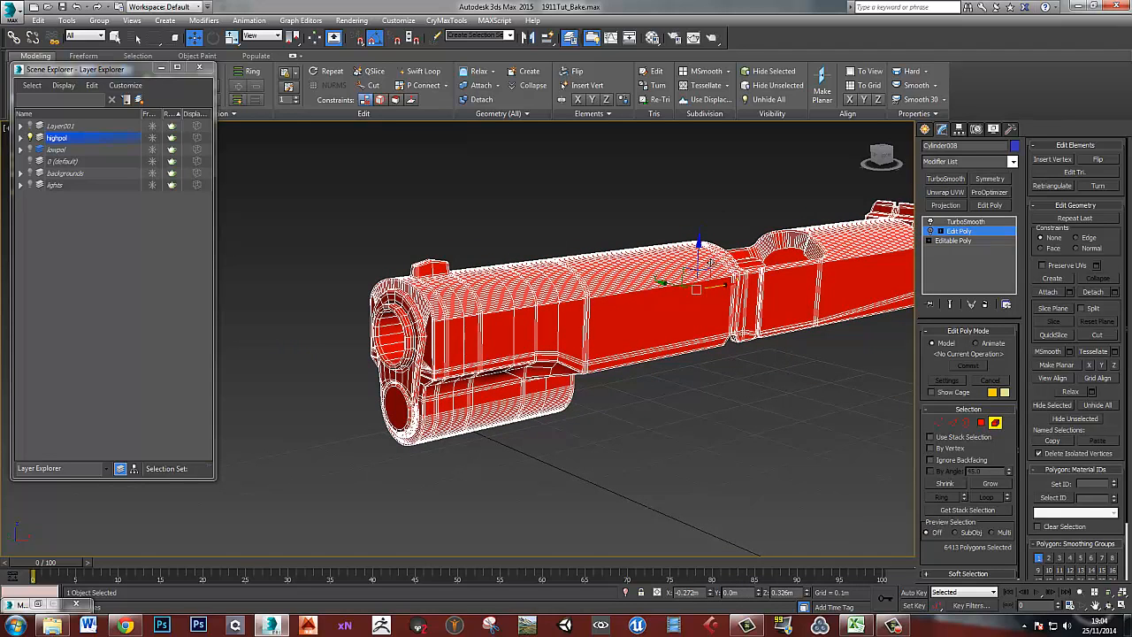
drag(697, 255, 696, 217)
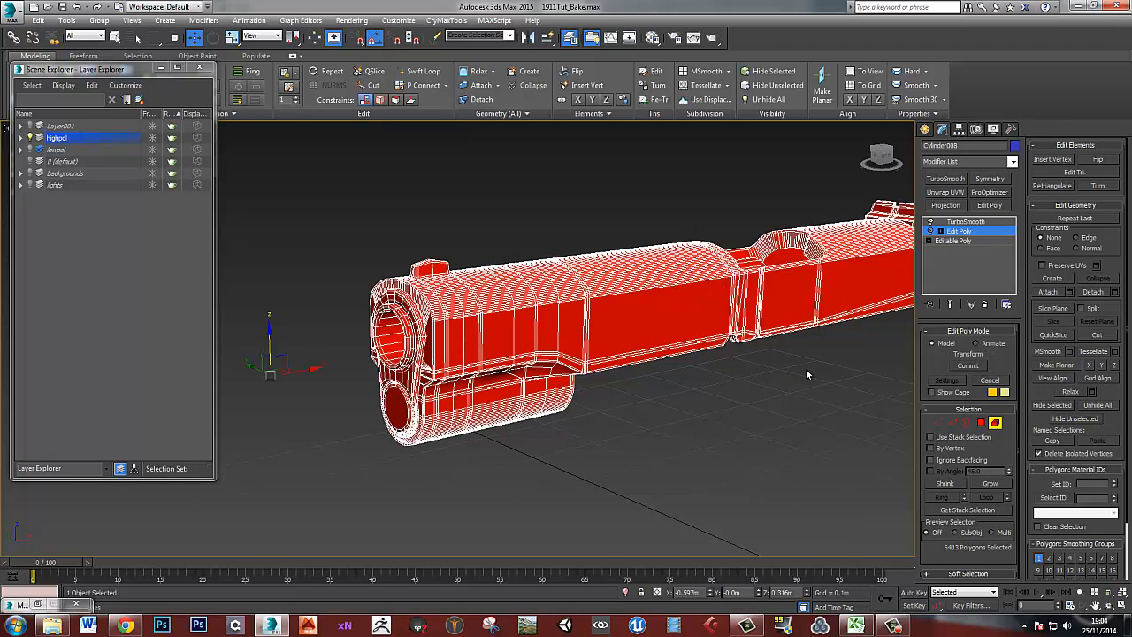
click(929, 231)
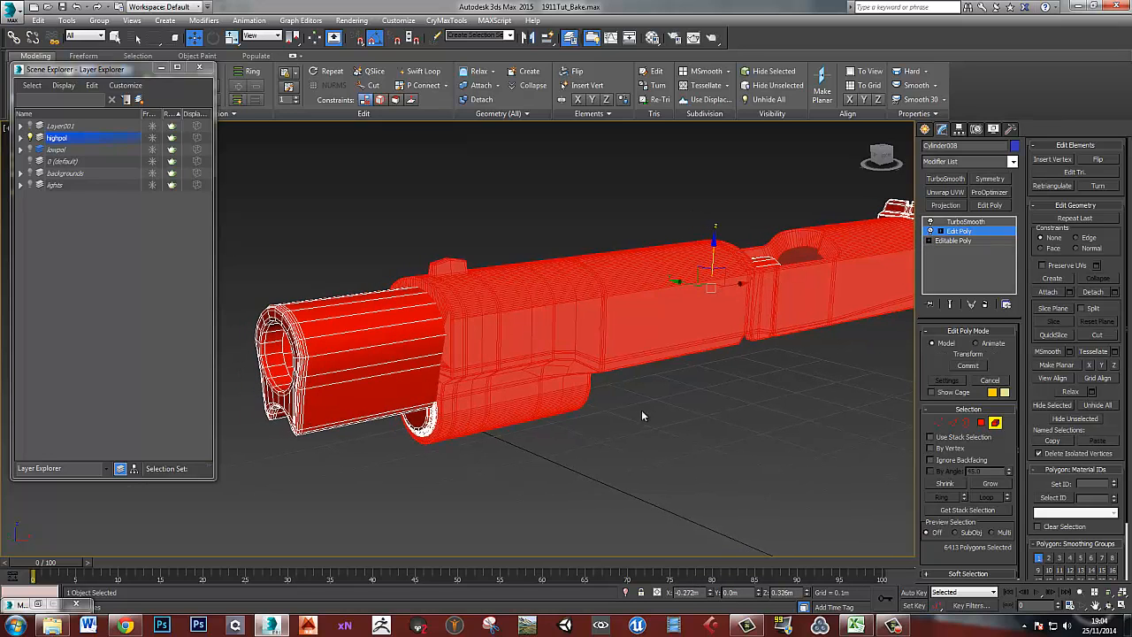
Undo the forward move of the high-poly barrel bushing element
key(ctrl+z)
key(ctrl+z)
key(ctrl+z)
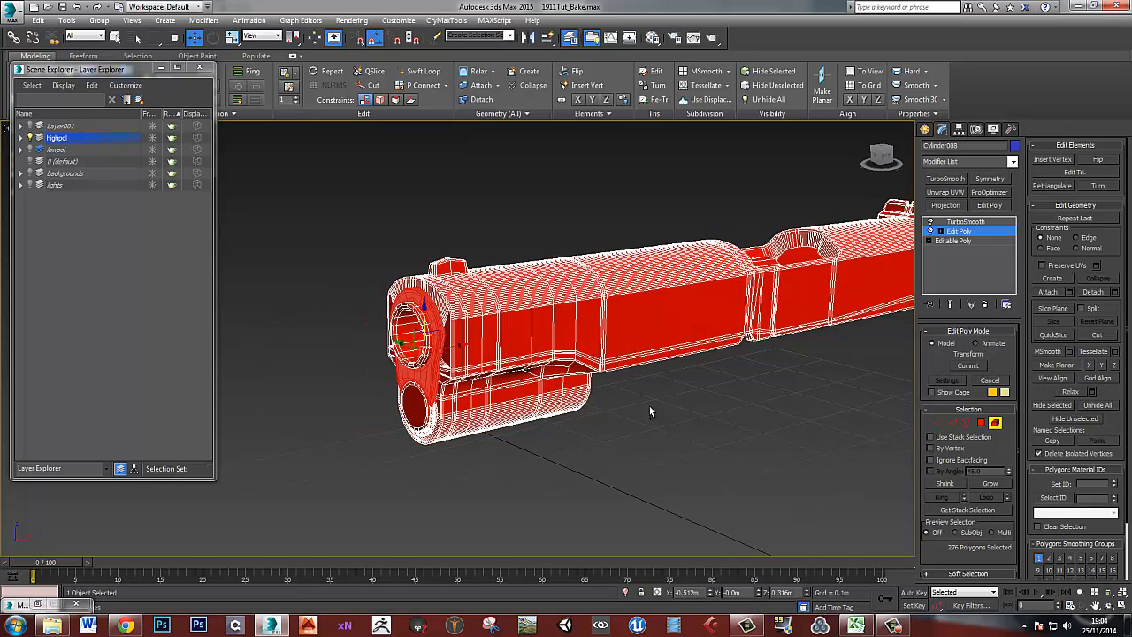
Select the high-poly slide body element and raise it clear of the other parts to about Z 0.503 m
click(707, 311)
middle_drag(879, 348, 689, 378)
scroll(633, 290, down, 5)
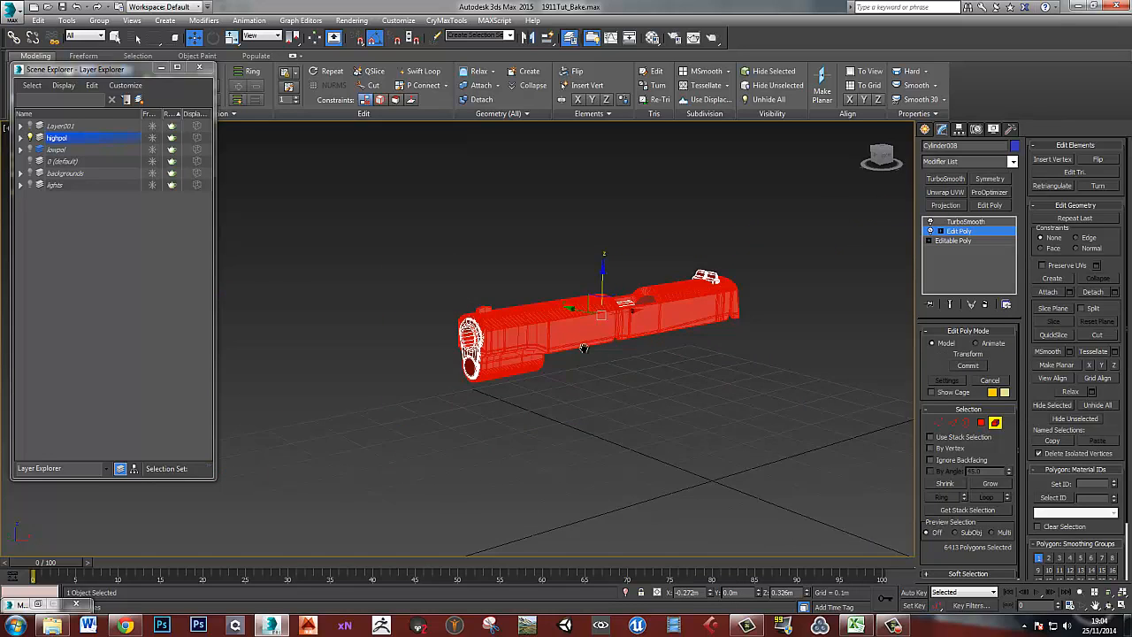
drag(636, 288, 636, 168)
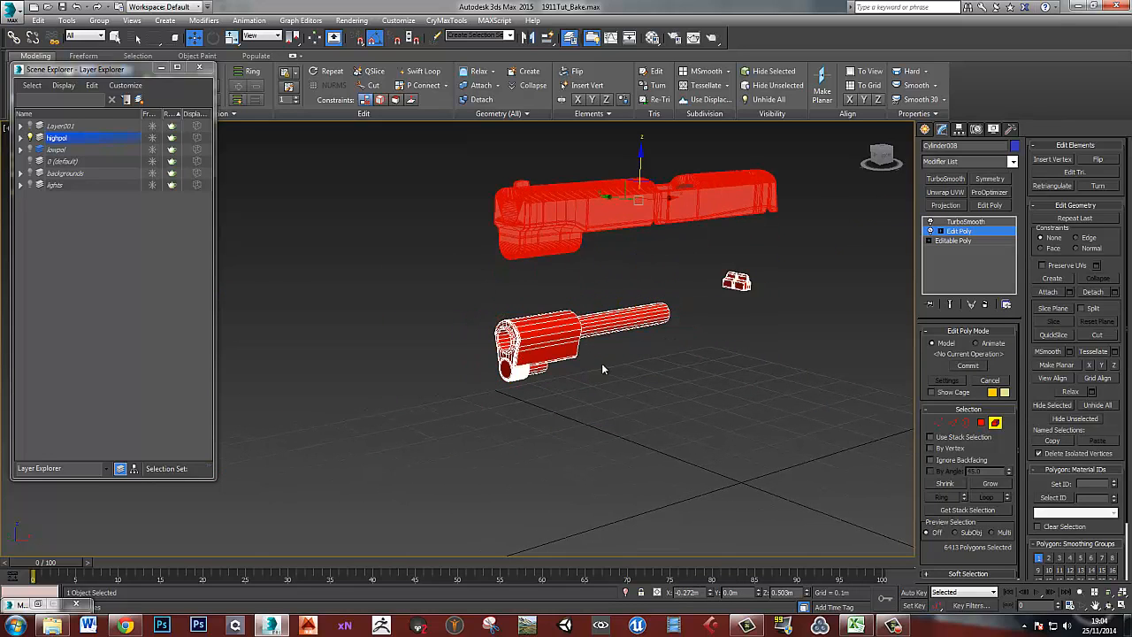
Select the high-poly barrel element and lower it out of the bushing to about Z 0.222 m
scroll(558, 372, up, 1)
scroll(536, 354, up, 6)
scroll(530, 278, down, 3)
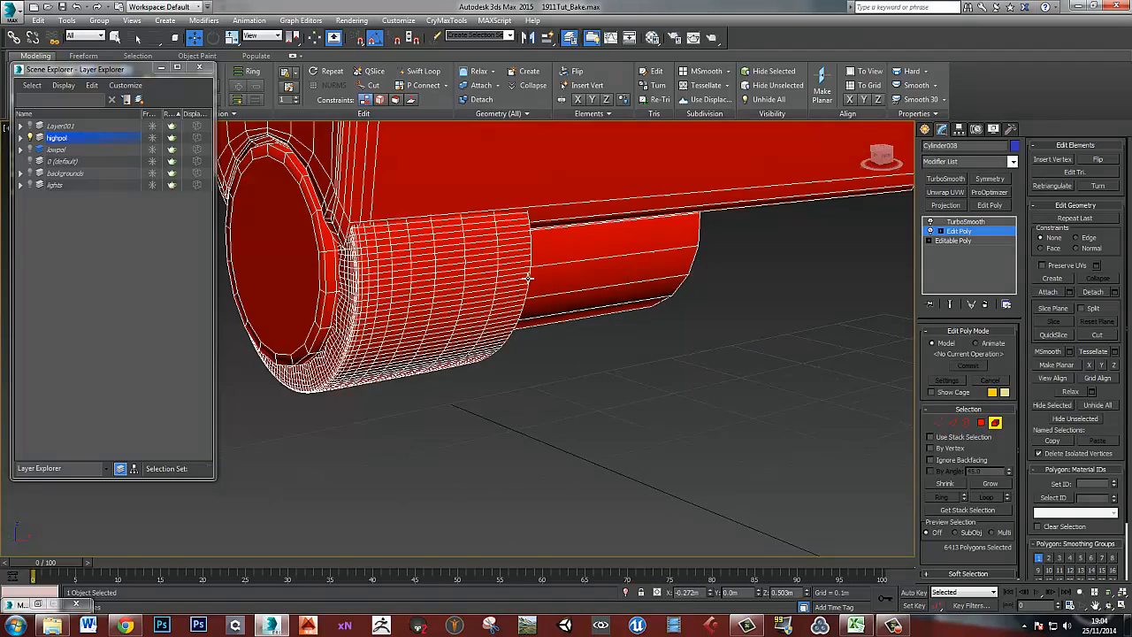
scroll(577, 267, down, 2)
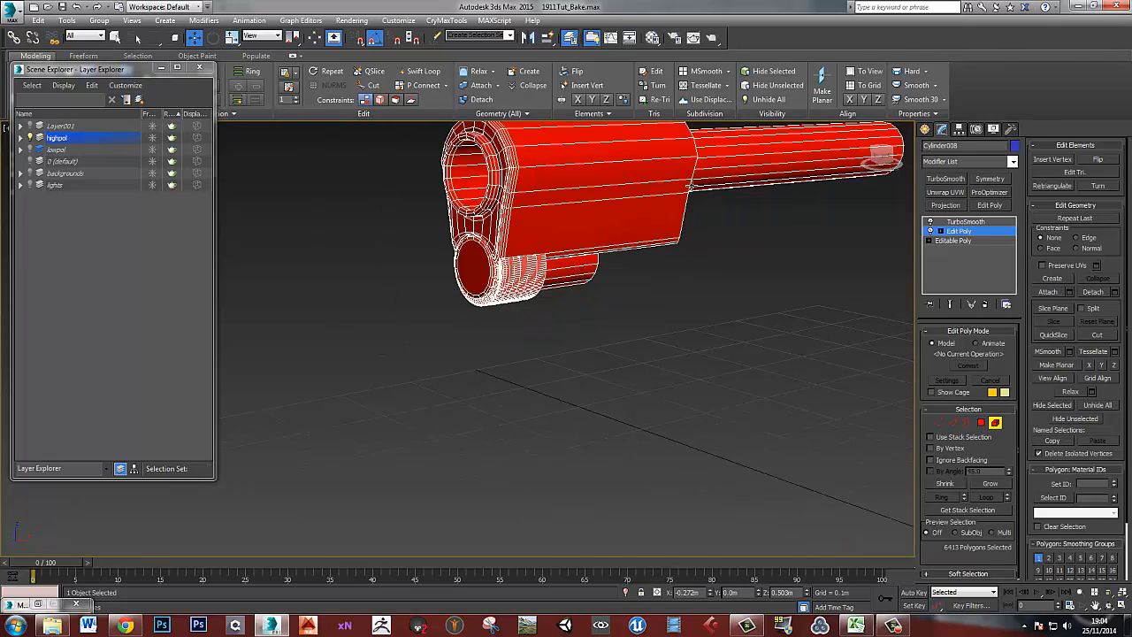
click(705, 171)
middle_drag(705, 171, 599, 343)
scroll(600, 343, down, 4)
middle_drag(513, 395, 523, 355)
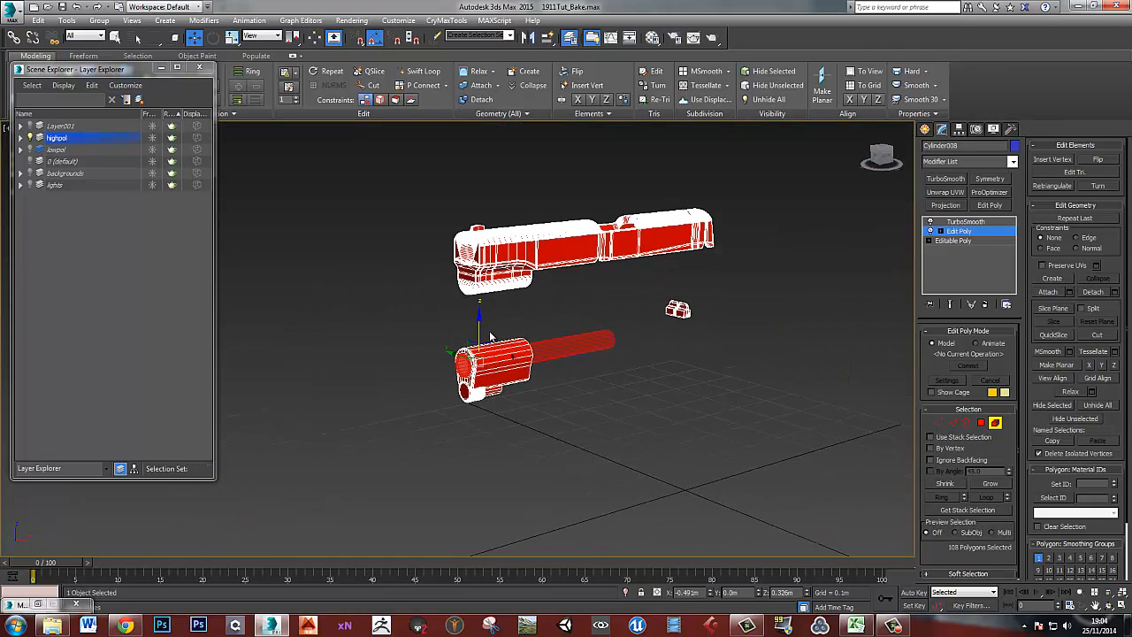
drag(479, 329, 481, 382)
Move the high-poly guide rod element below the barrel and the short recoil plug element just beneath the bushing at about Z 0.267 m
scroll(481, 381, up, 3)
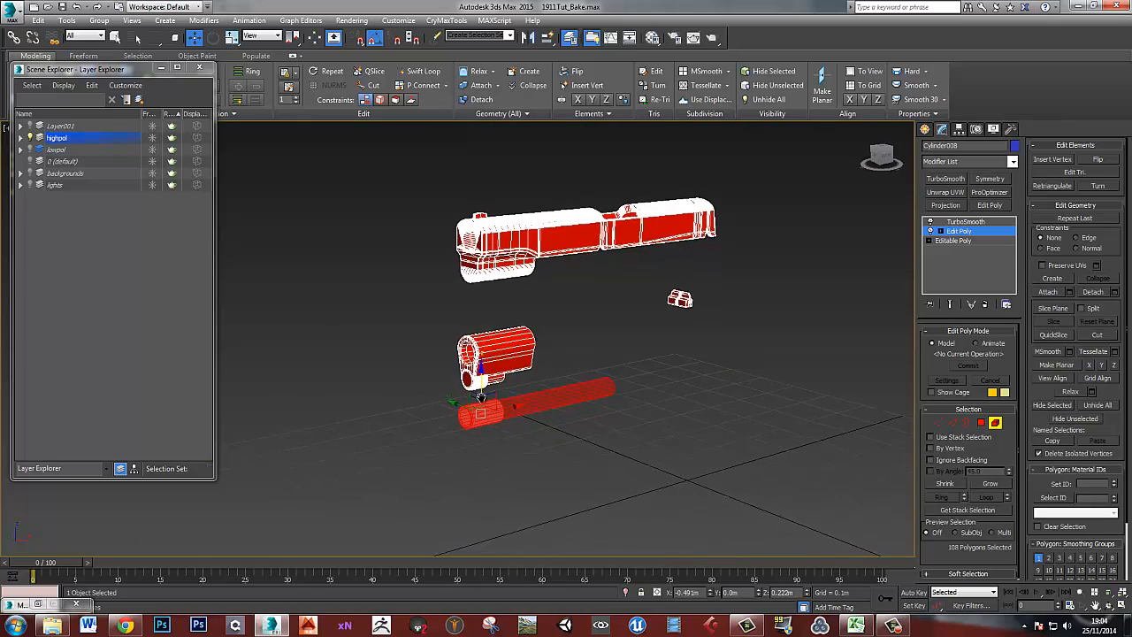
click(465, 334)
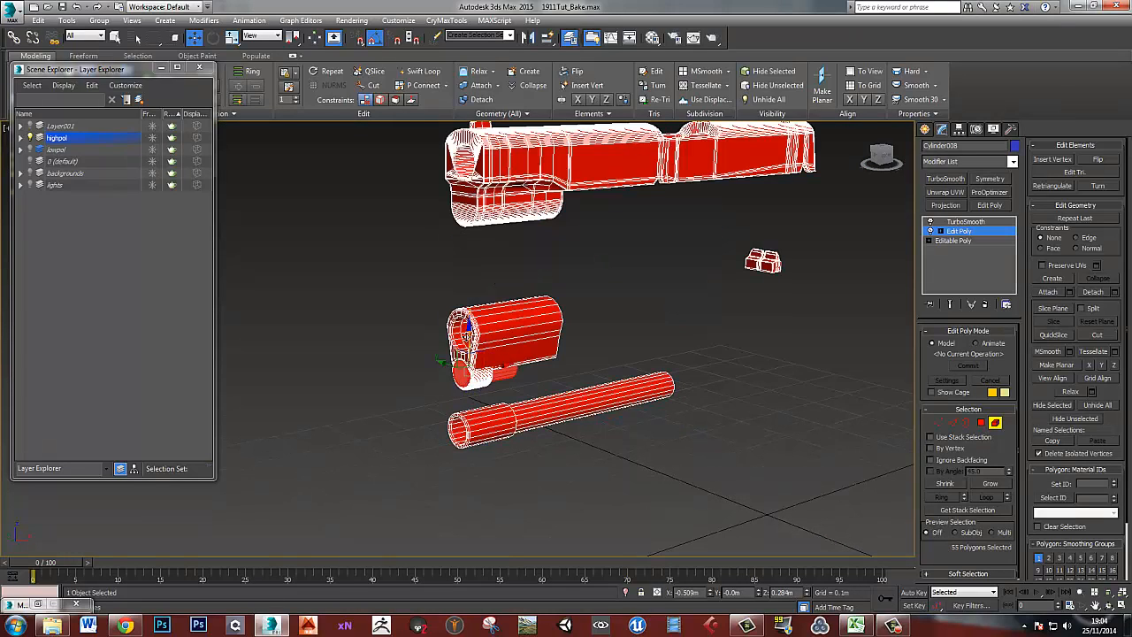
mouse_move(464, 336)
mouse_down()
mouse_move(462, 365)
mouse_move(465, 313)
mouse_move(462, 358)
mouse_up()
click(472, 375)
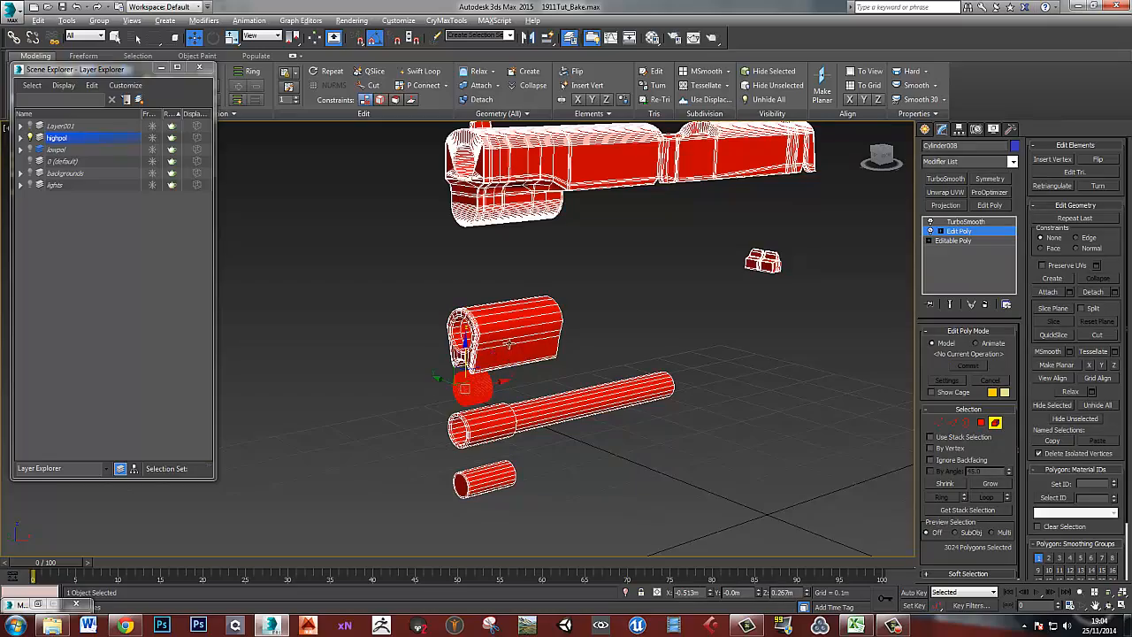
alt+middle_drag(509, 343, 587, 358)
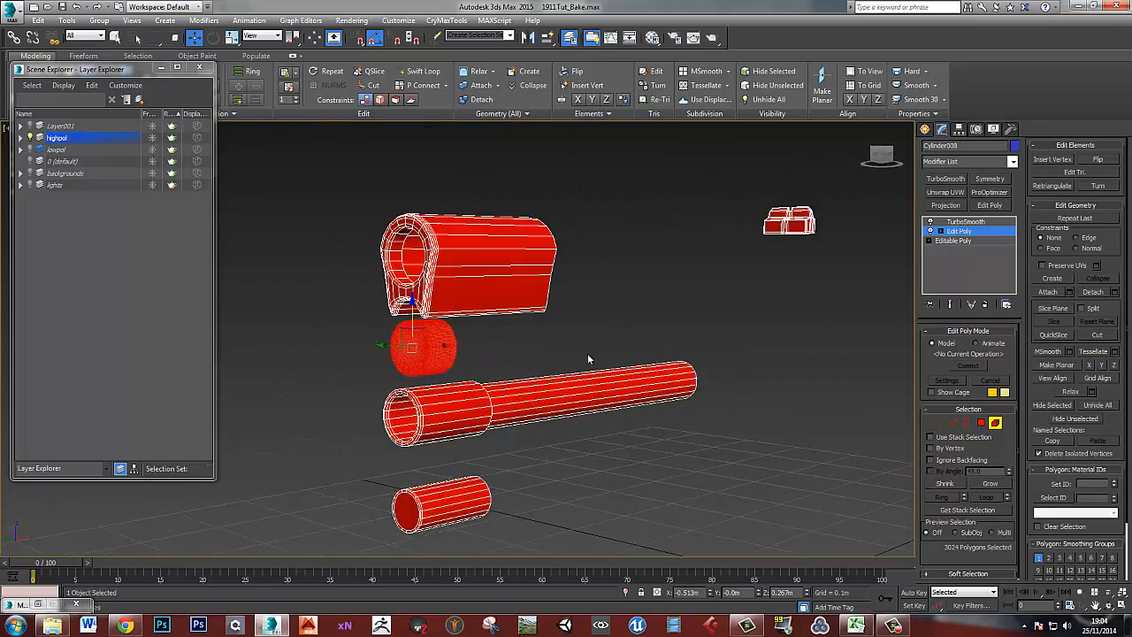
scroll(587, 359, down, 6)
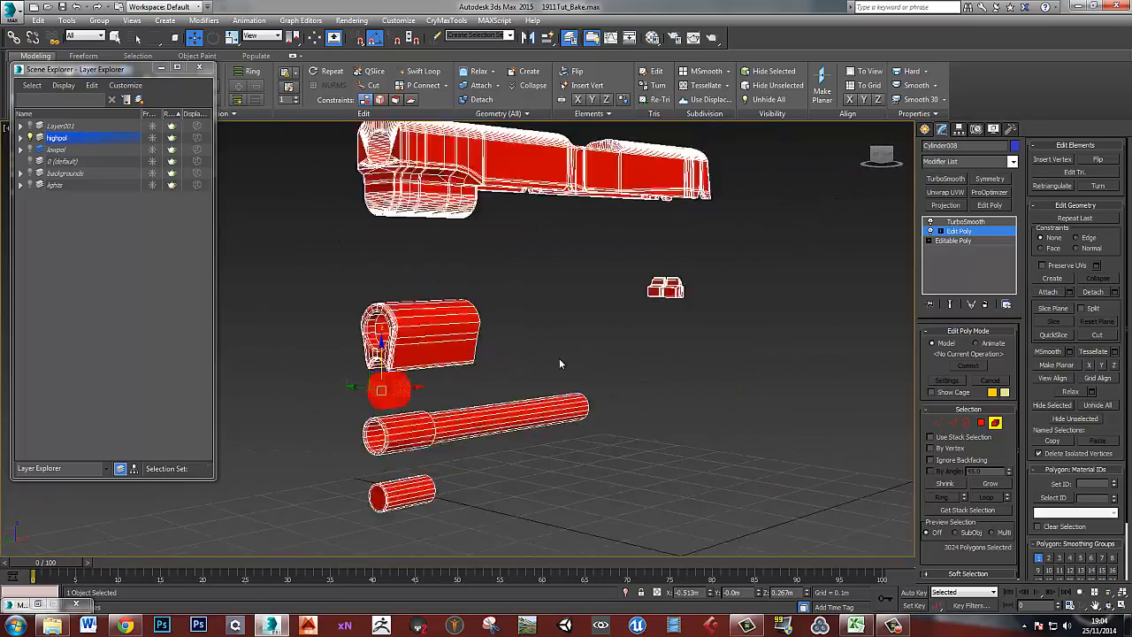
Leave element editing, show the lowpol layer alongside the highpol layer, and add an Edit Poly modifier to the low-poly slide
click(995, 422)
click(30, 150)
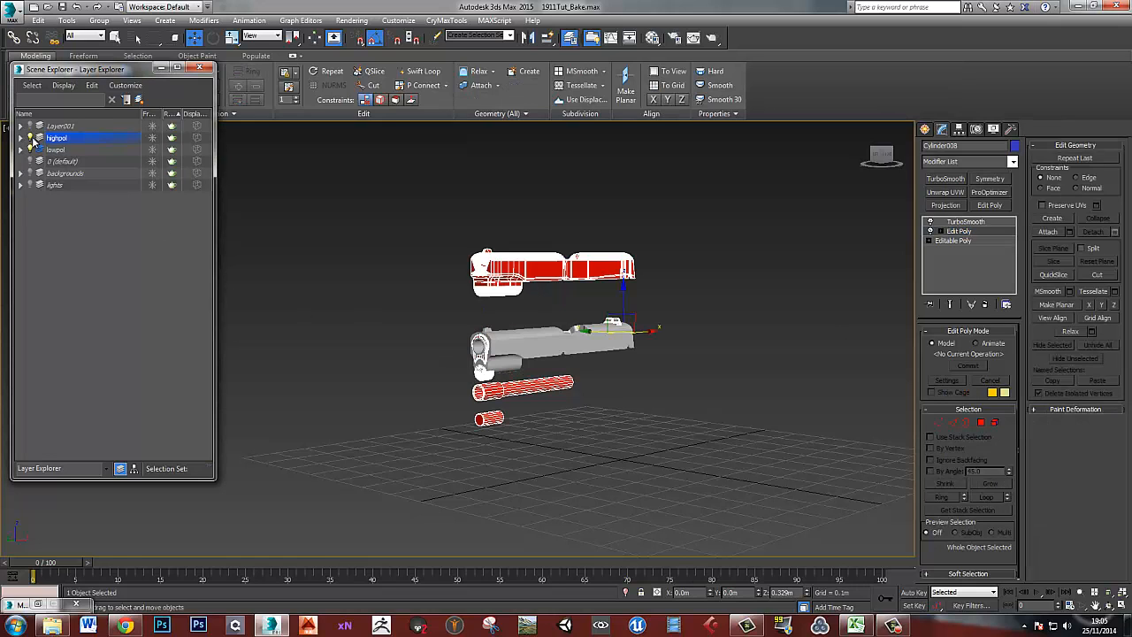
click(524, 350)
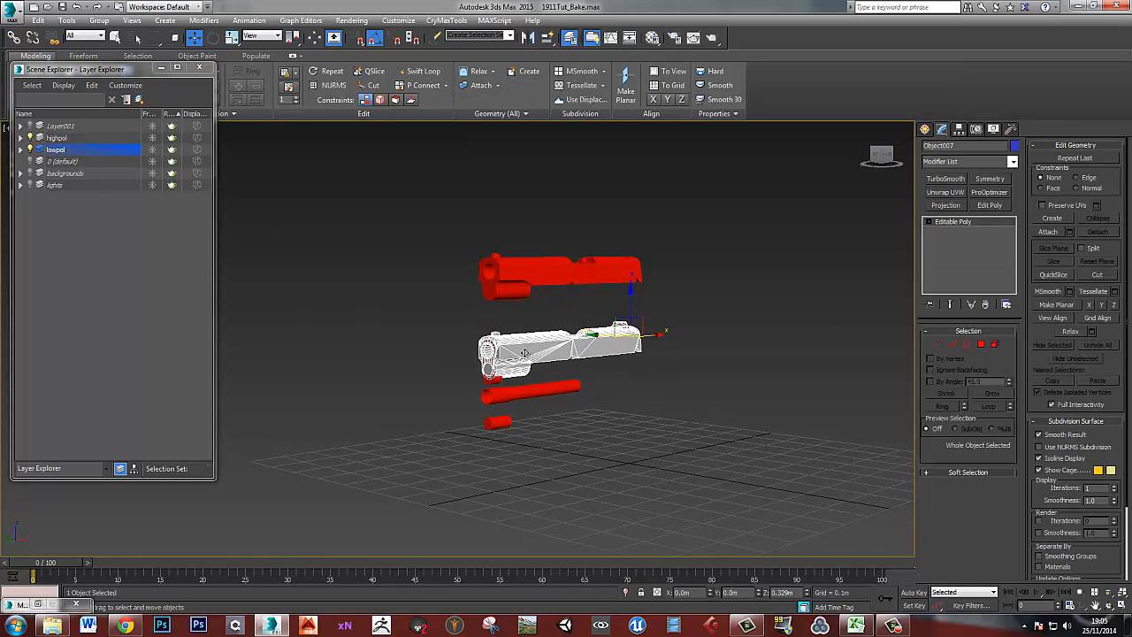
scroll(527, 349, up, 5)
click(988, 205)
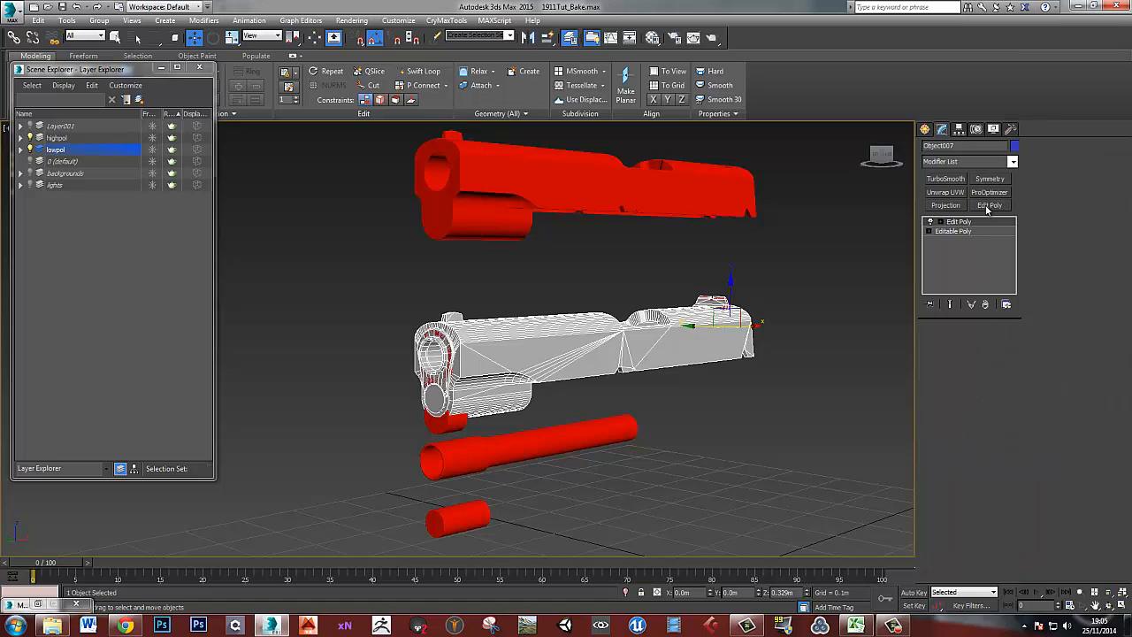
Select the low-poly slide body element and raise it onto the high-poly slide body at about Z 0.506 m
click(995, 425)
click(542, 322)
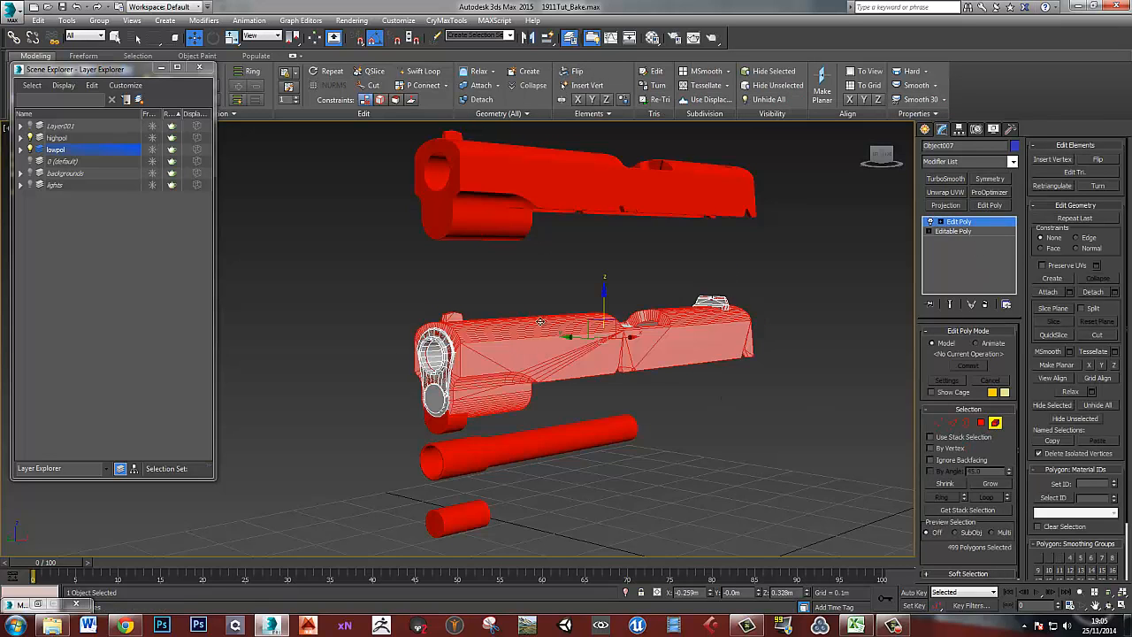
middle_drag(606, 309, 614, 366)
drag(610, 358, 596, 203)
key(z)
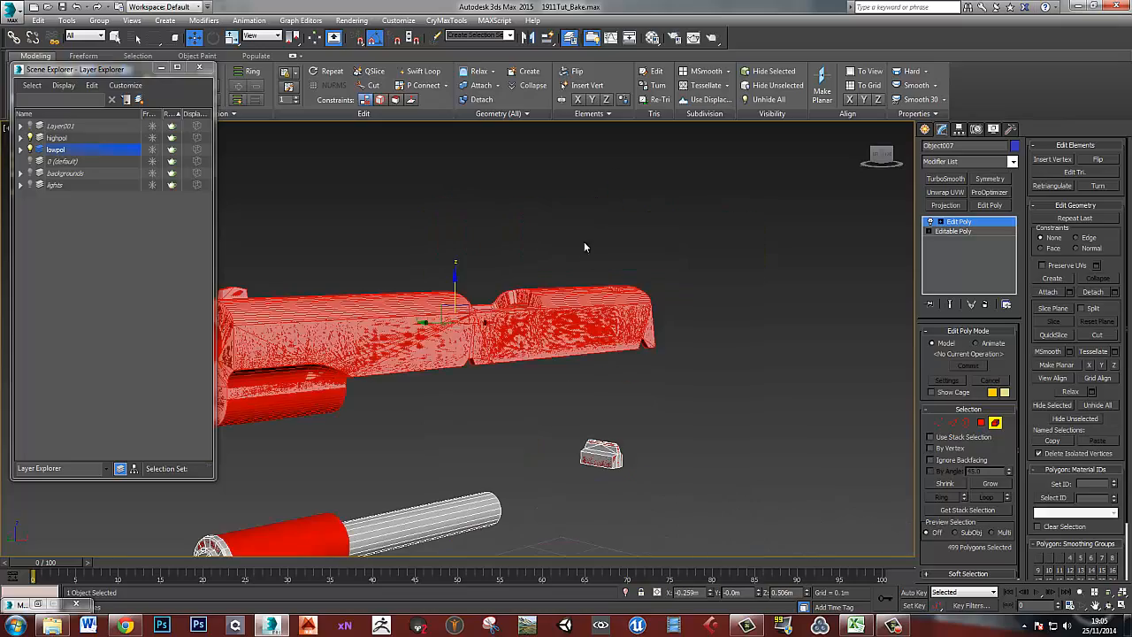
Fine-tune the height of the low-poly slide body so its surfaces coincide with the high-poly body
alt+middle_drag(495, 302, 676, 251)
scroll(533, 306, up, 5)
drag(760, 210, 759, 210)
alt+middle_drag(762, 212, 761, 235)
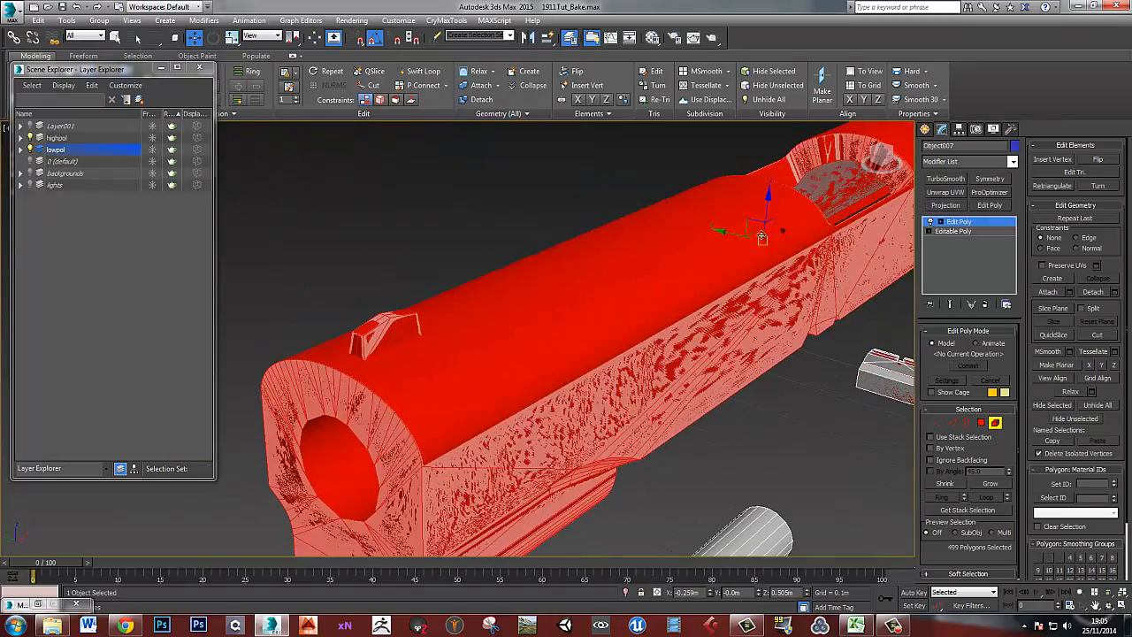
drag(765, 211, 767, 211)
alt+middle_drag(767, 210, 601, 286)
scroll(600, 285, down, 3)
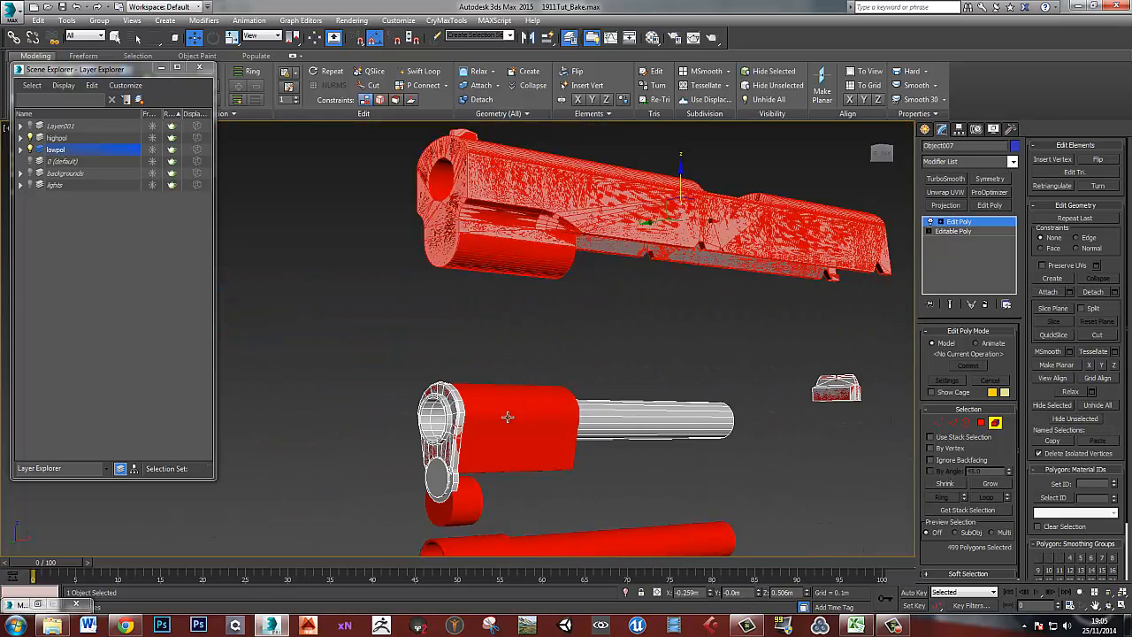
Select the low-poly barrel element and lower it onto the high-poly barrel at about Z 0.221 m
click(597, 412)
middle_drag(549, 410, 518, 287)
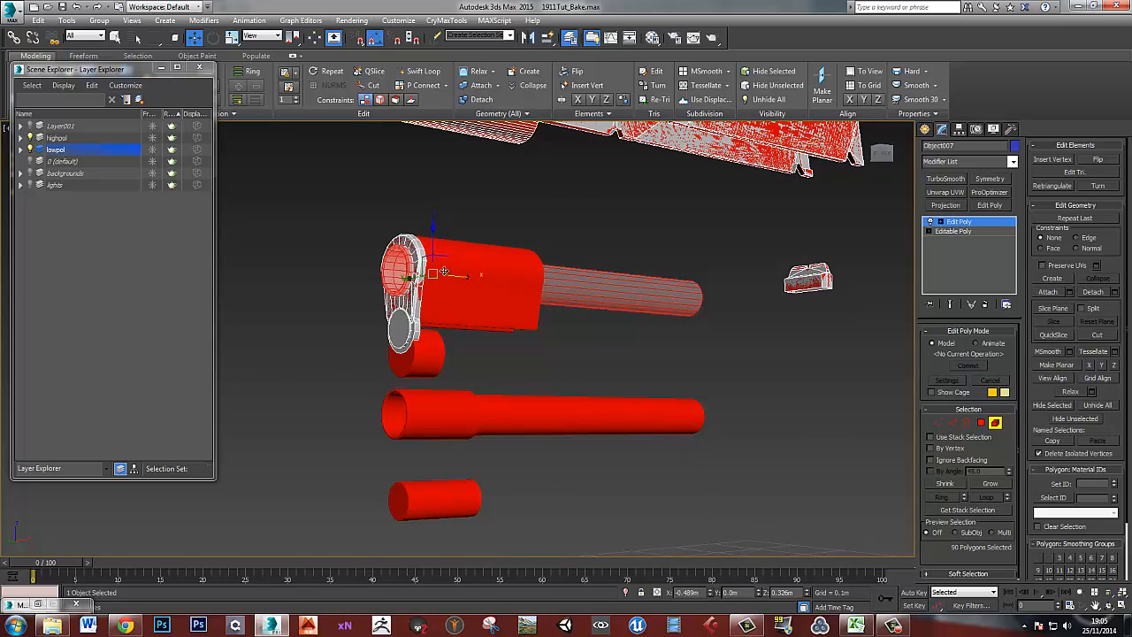
drag(436, 251, 429, 384)
scroll(428, 385, up, 2)
middle_drag(583, 474, 558, 405)
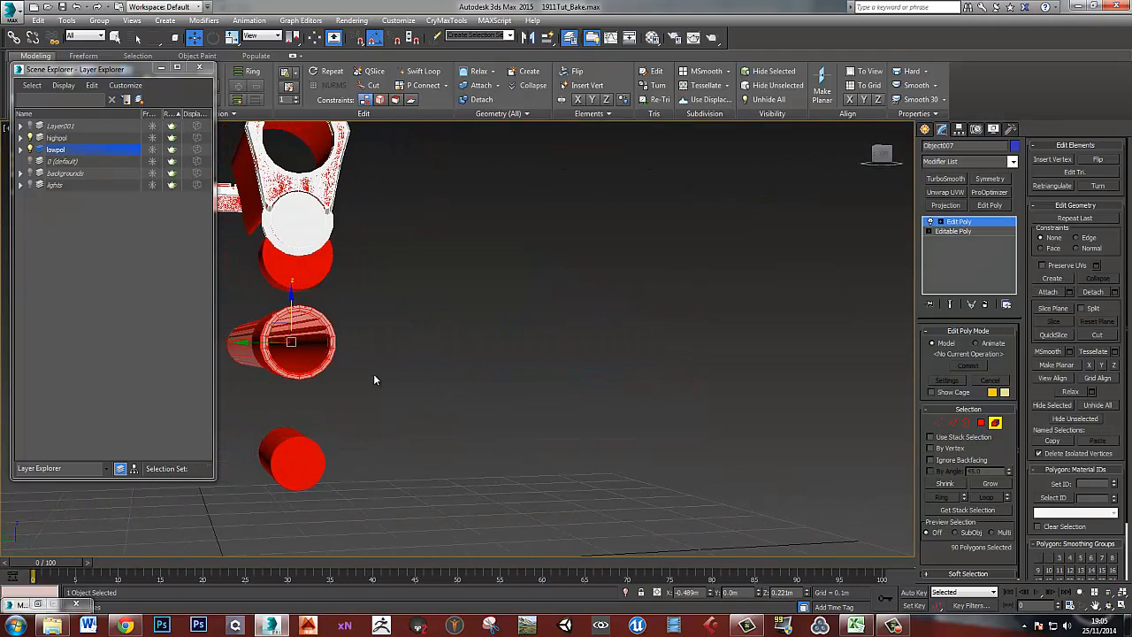
scroll(277, 341, up, 4)
drag(302, 312, 302, 312)
Select the low-poly guide rod end element and lower it onto the high-poly guide rod at about Z 0.159 m
middle_drag(359, 165, 421, 280)
click(402, 256)
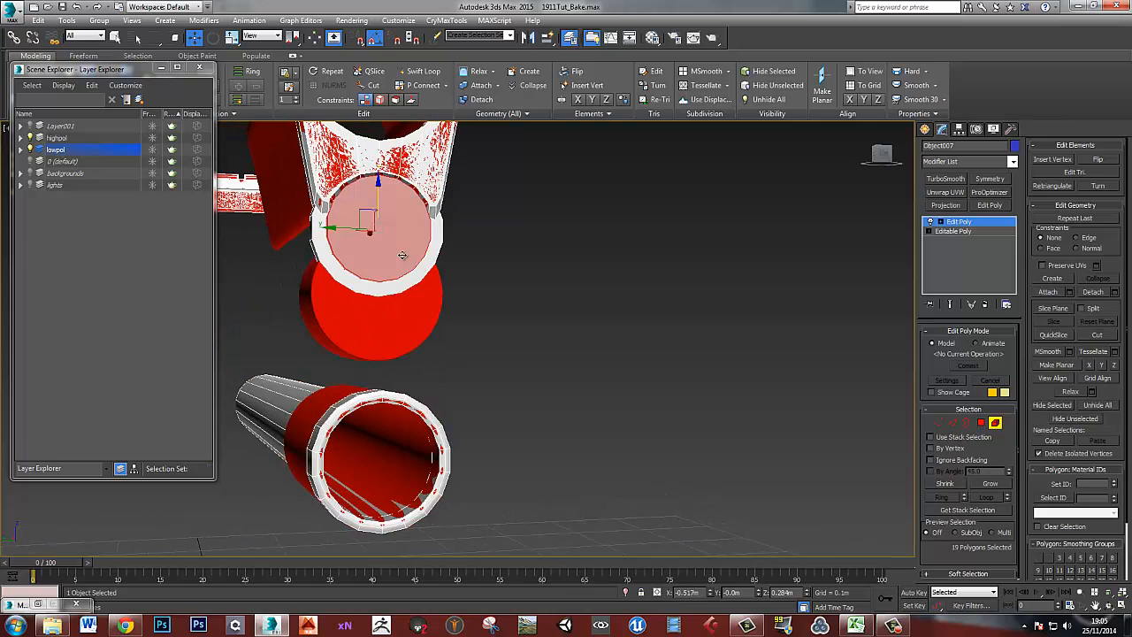
drag(378, 198, 380, 469)
middle_drag(381, 500, 432, 258)
drag(426, 220, 415, 407)
alt+middle_drag(416, 407, 446, 357)
alt+middle_drag(389, 356, 364, 403)
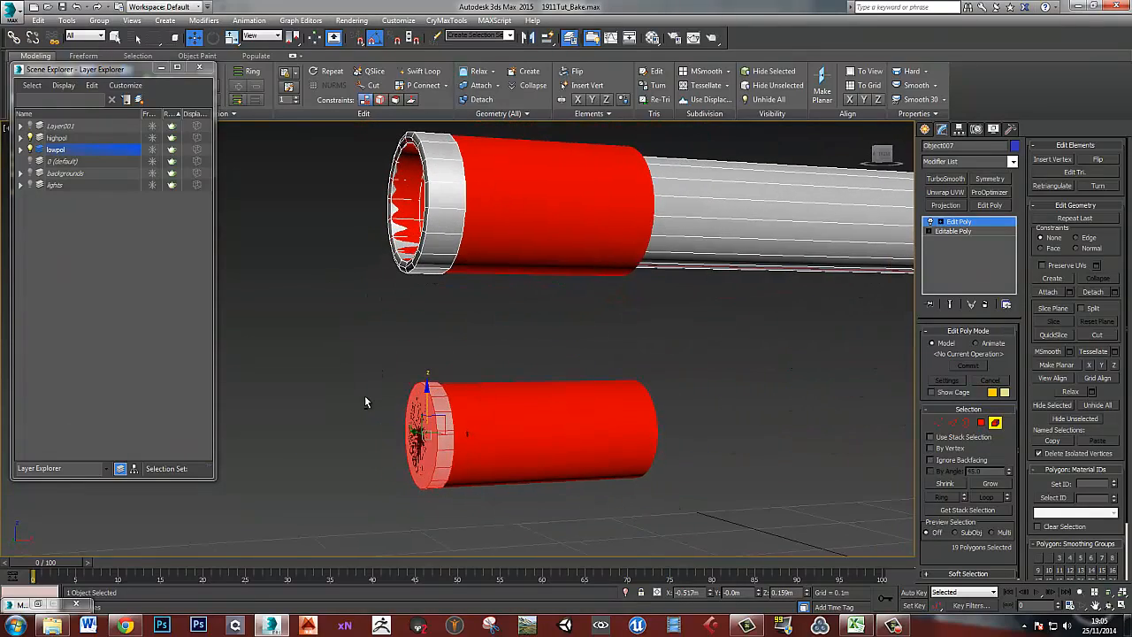
drag(427, 395, 425, 399)
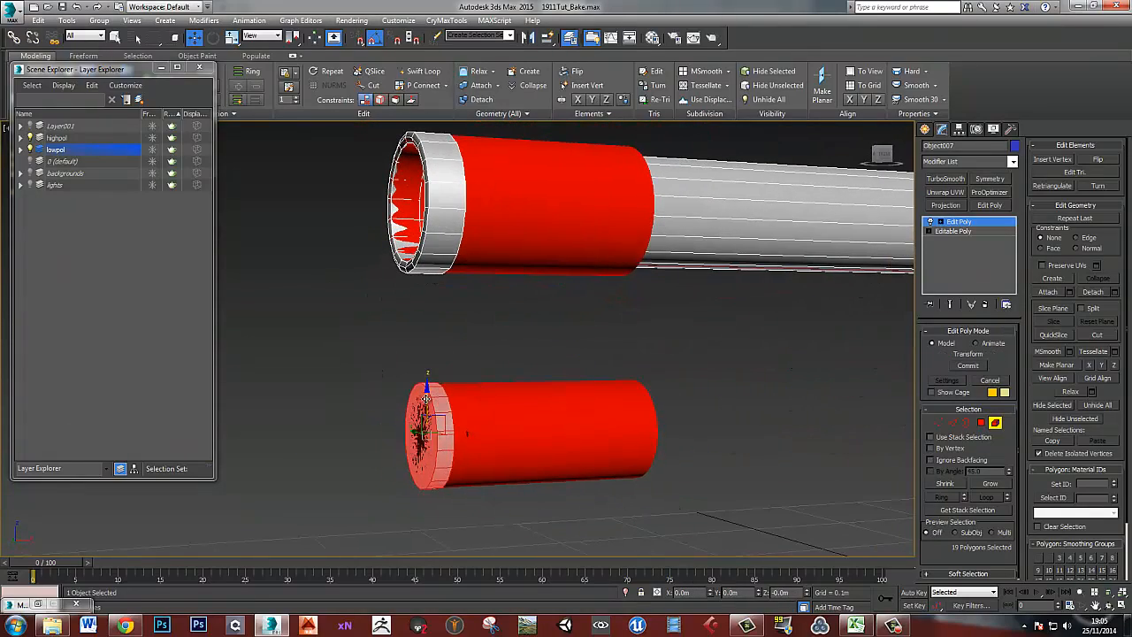
Select the low-poly recoil plug element and lower it onto the high-poly plug at about Z 0.267 m
scroll(493, 302, down, 5)
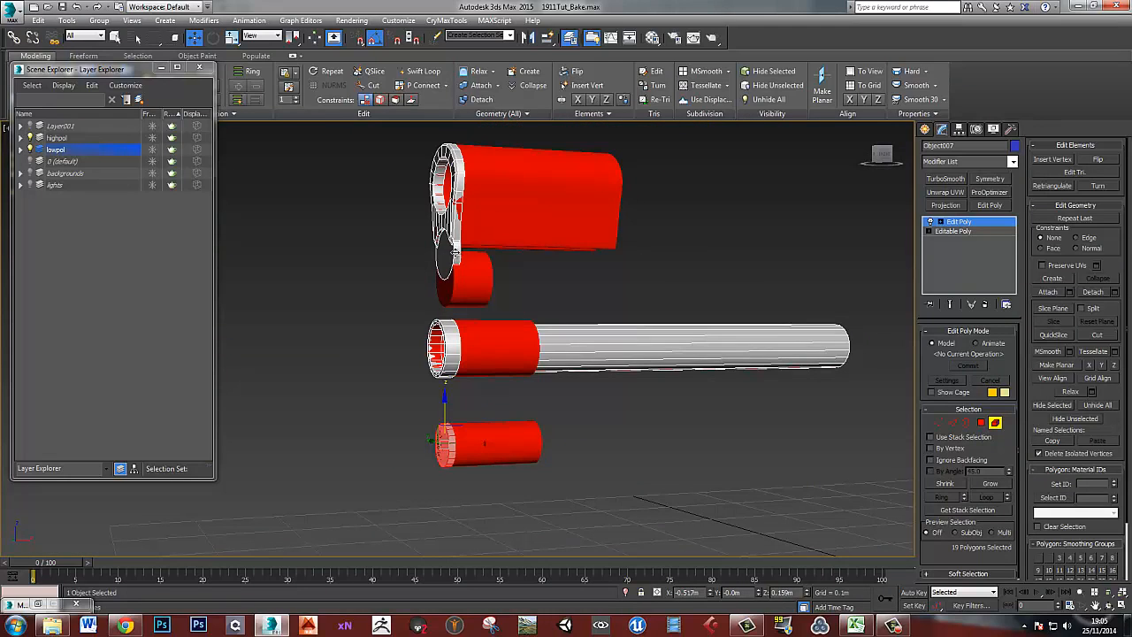
click(451, 252)
drag(447, 216, 451, 241)
alt+middle_drag(403, 267, 458, 288)
middle_drag(747, 269, 626, 291)
scroll(635, 290, down, 6)
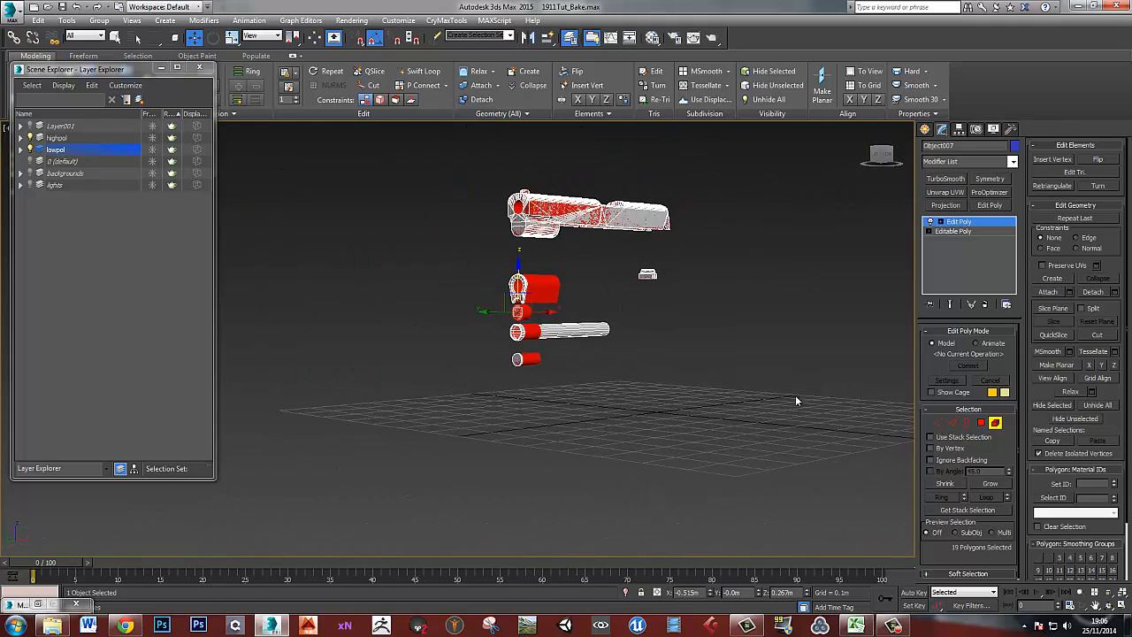
scroll(561, 323, up, 4)
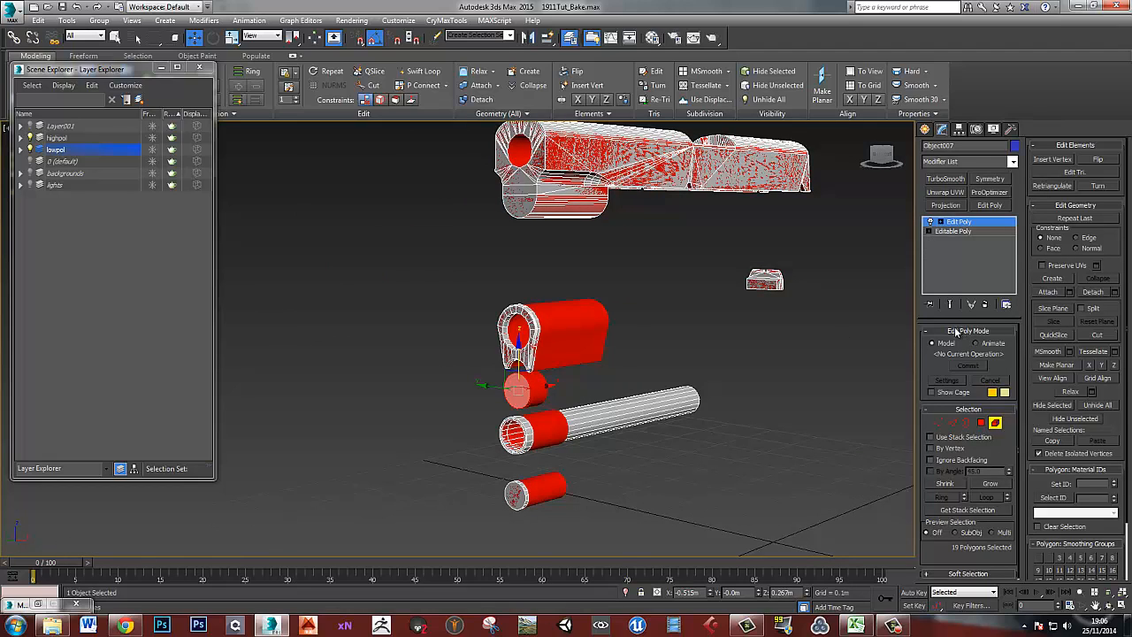
Leave element editing and add an Edit Mesh modifier above Edit Poly on the low-poly slide
click(995, 422)
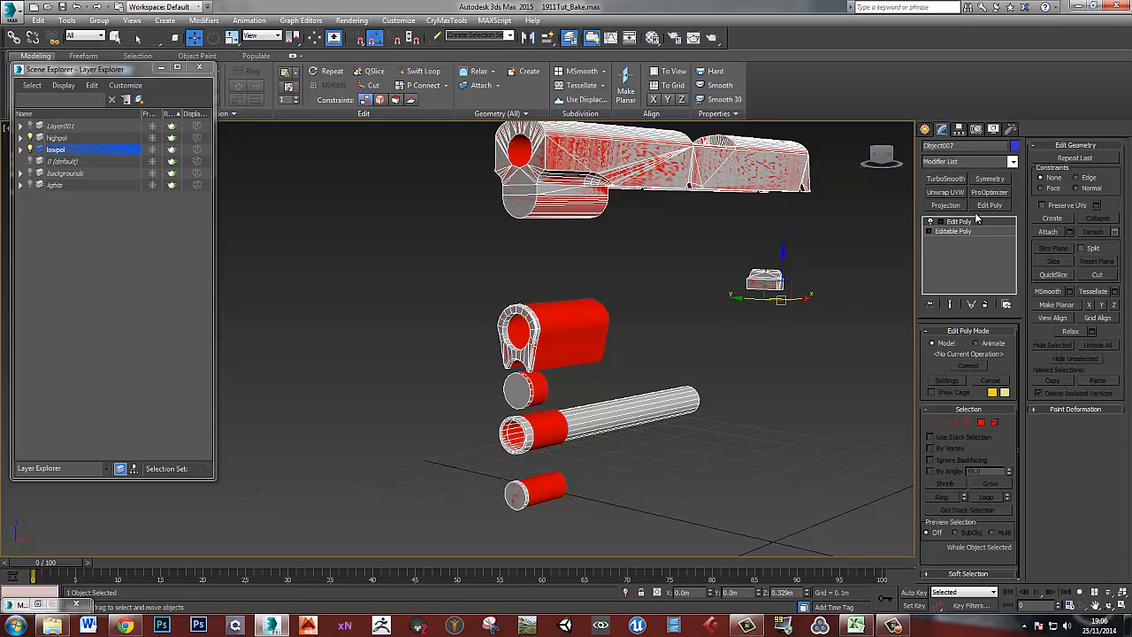
click(971, 163)
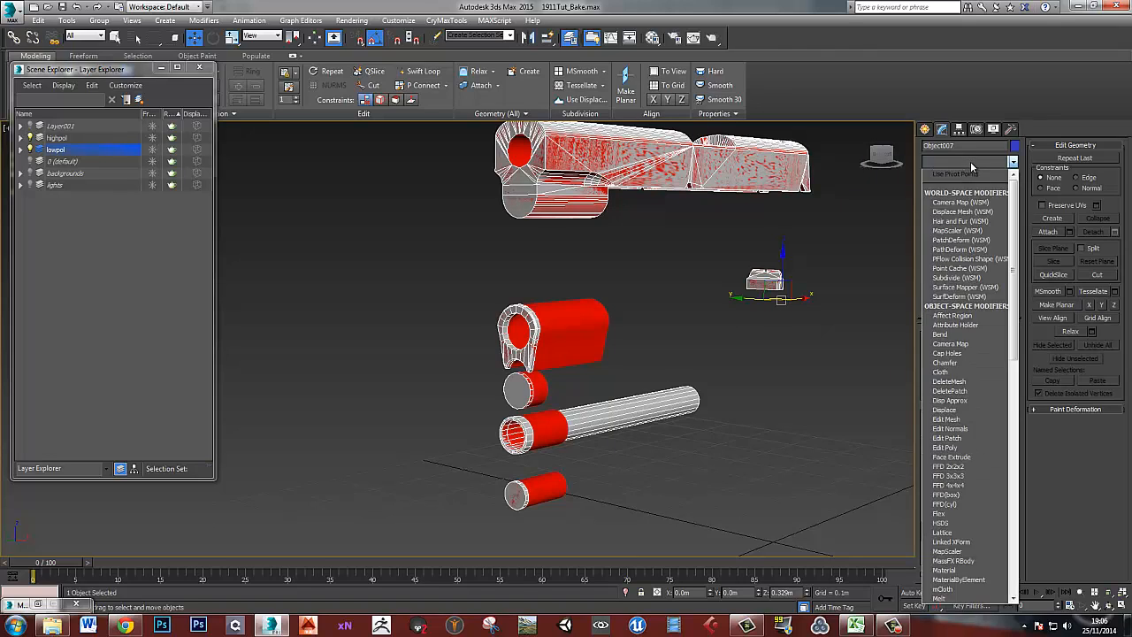
key(e)
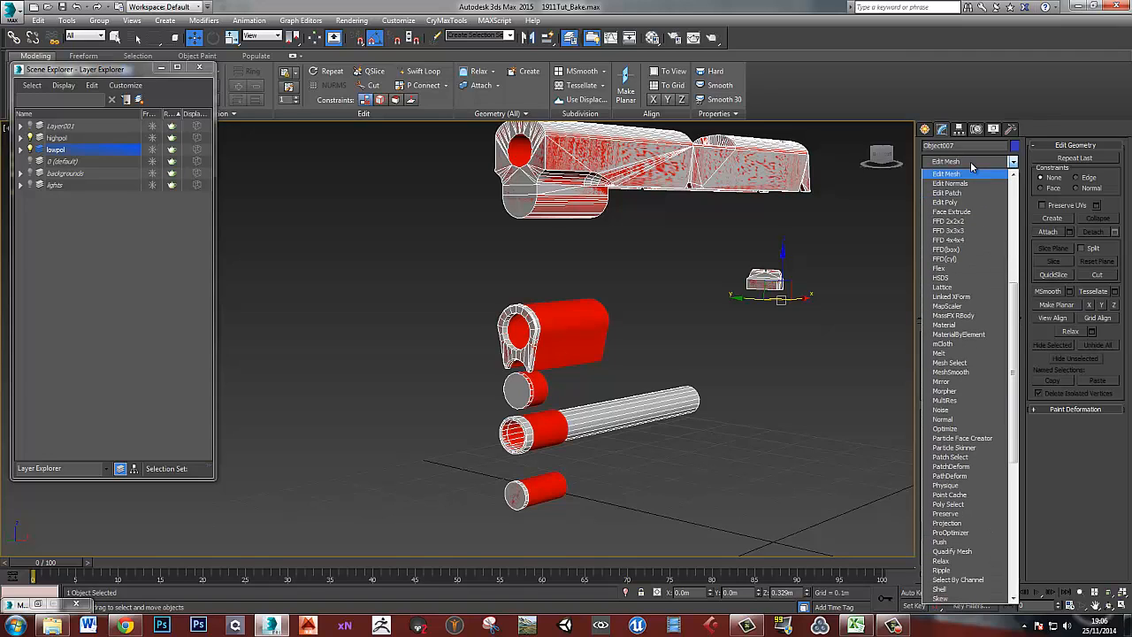
click(971, 175)
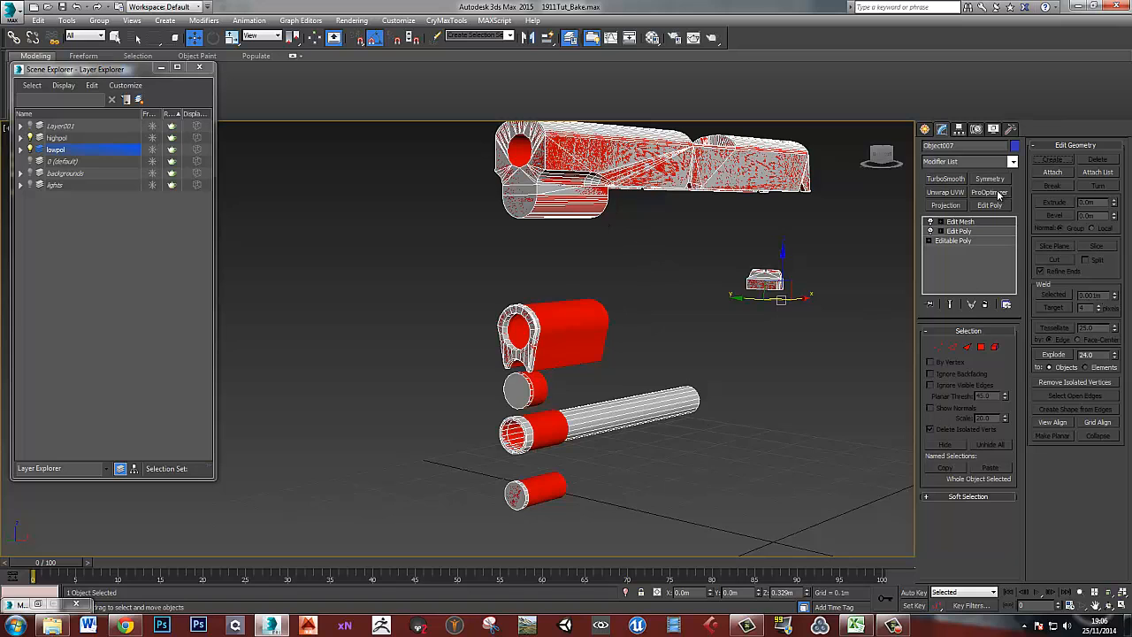
Add a Projection modifier above Edit Mesh on the low-poly slide and pick the high-poly mesh as its reference geometry
click(966, 162)
text(pro)
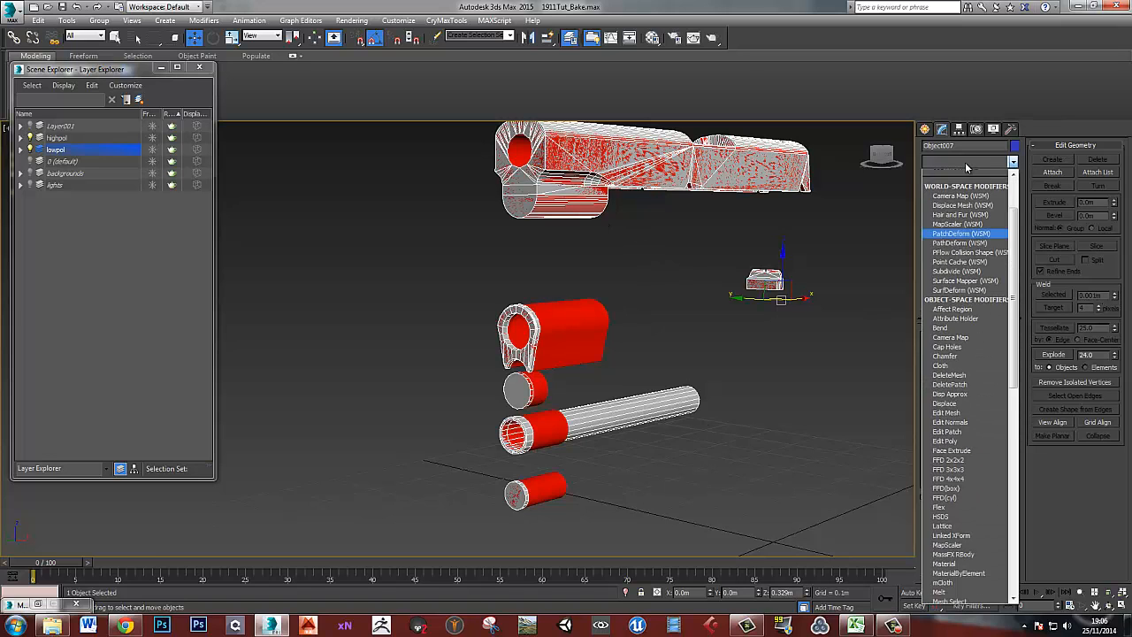
click(962, 213)
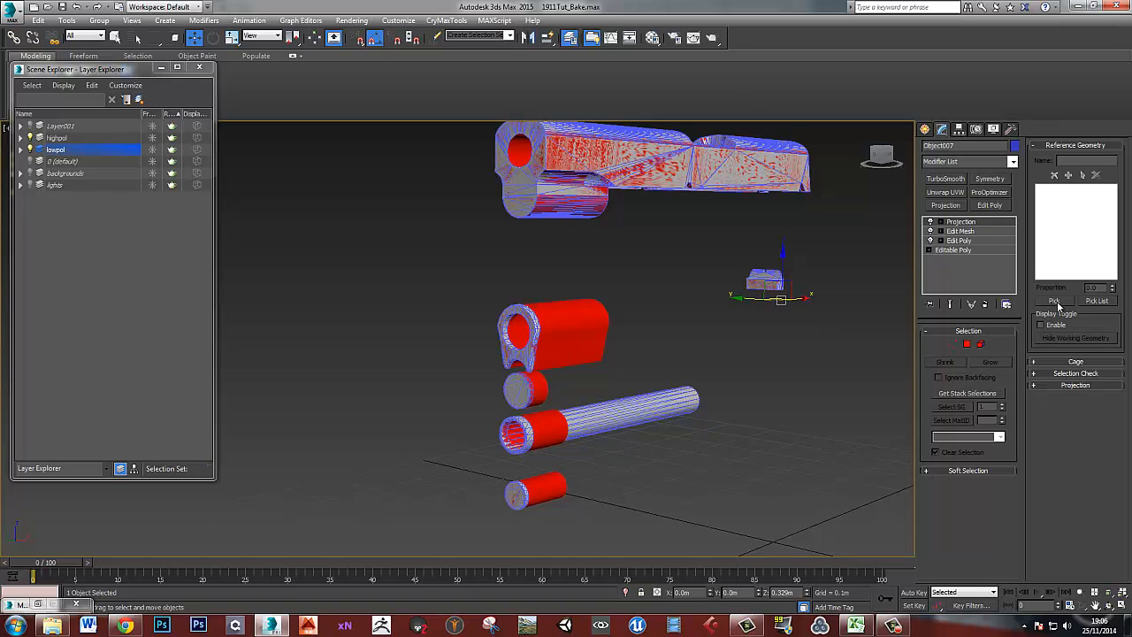
click(1056, 302)
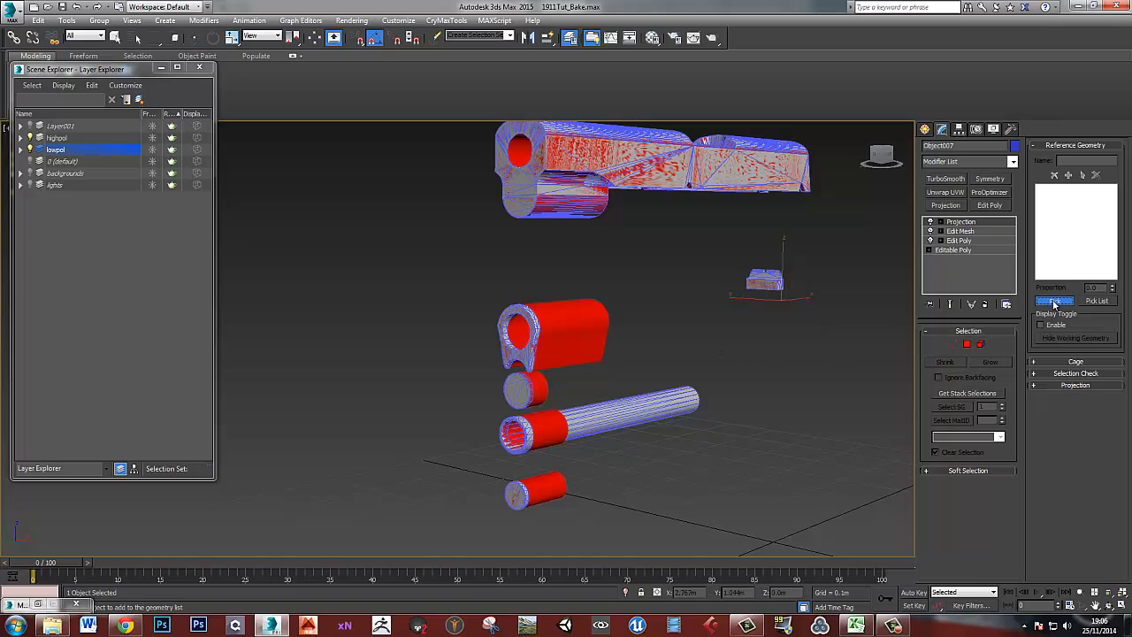
click(550, 334)
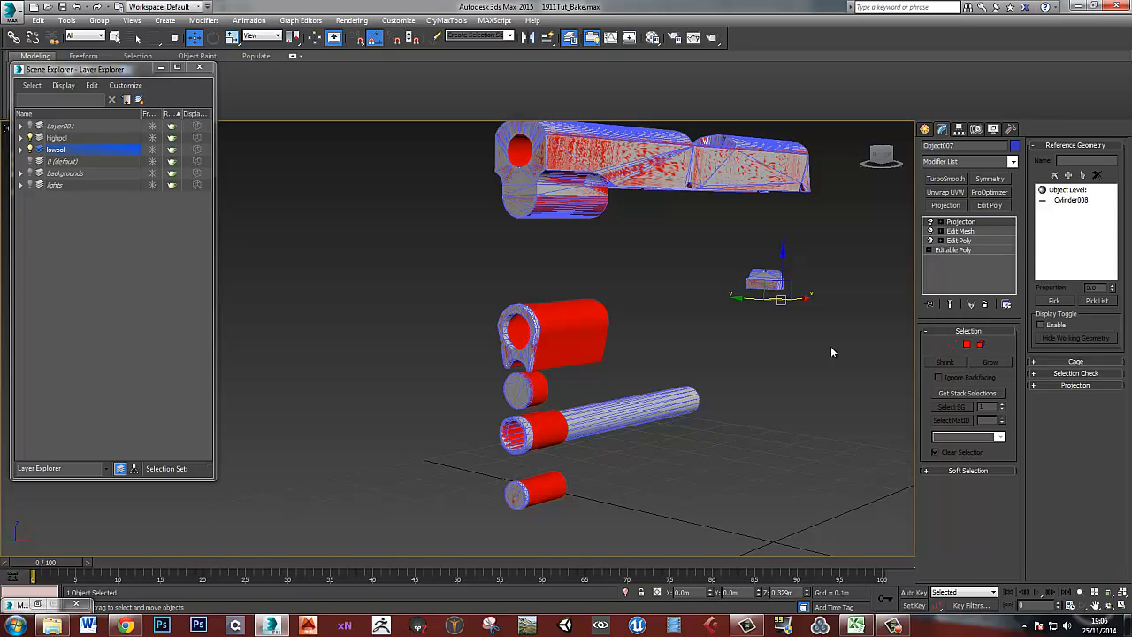
Show the projection cage shaded and push it slightly outward from the low-poly slide
scroll(596, 348, up, 6)
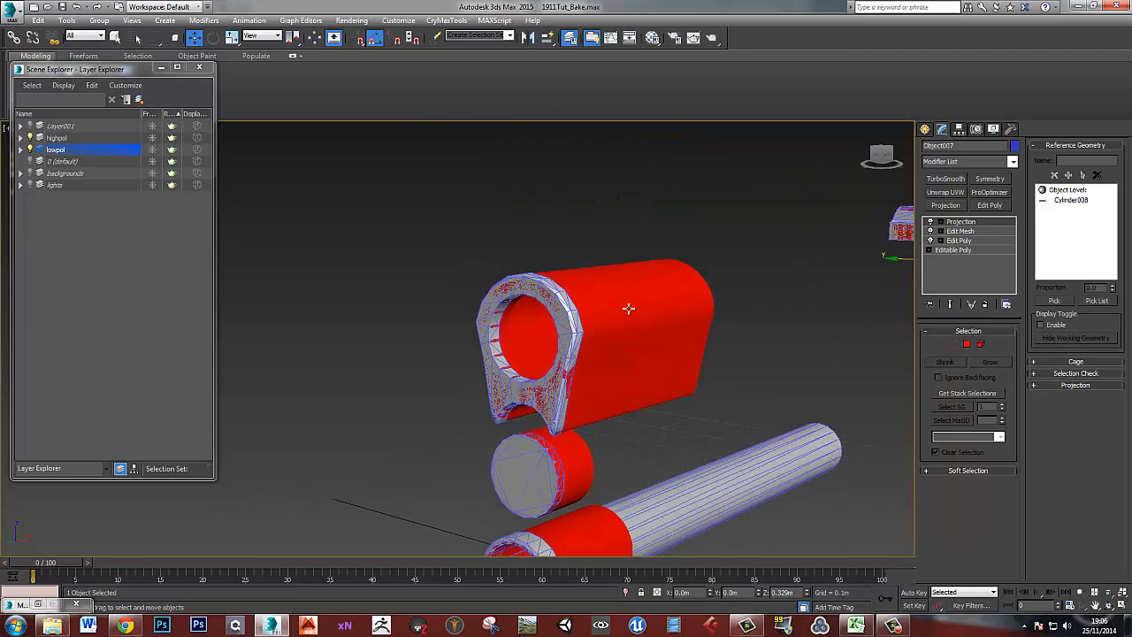
click(1073, 363)
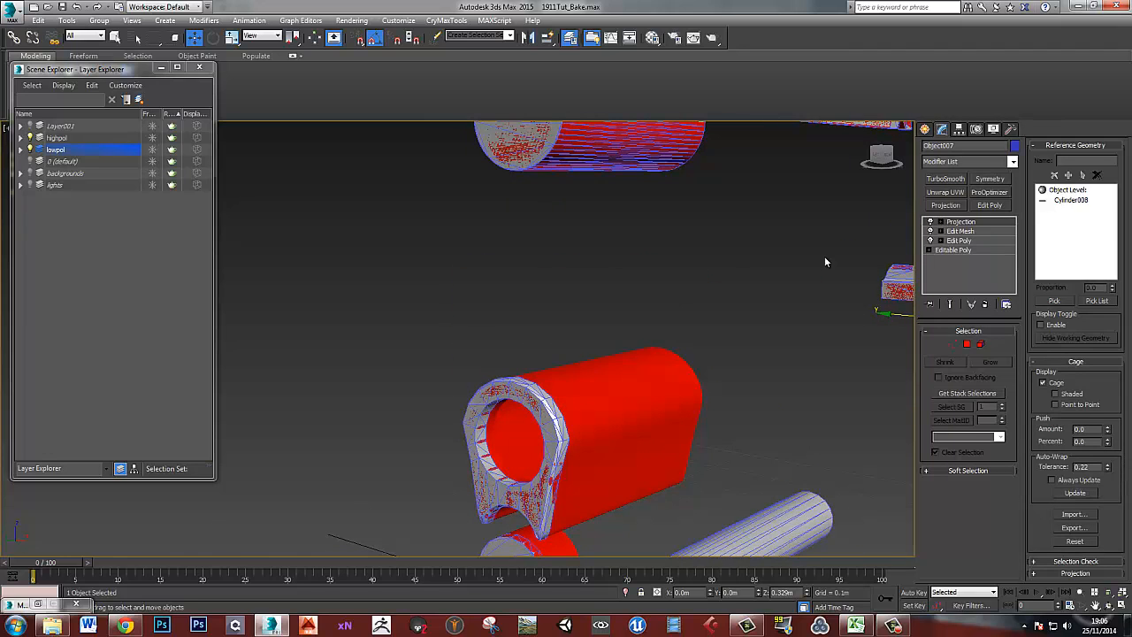
middle_drag(824, 262, 713, 352)
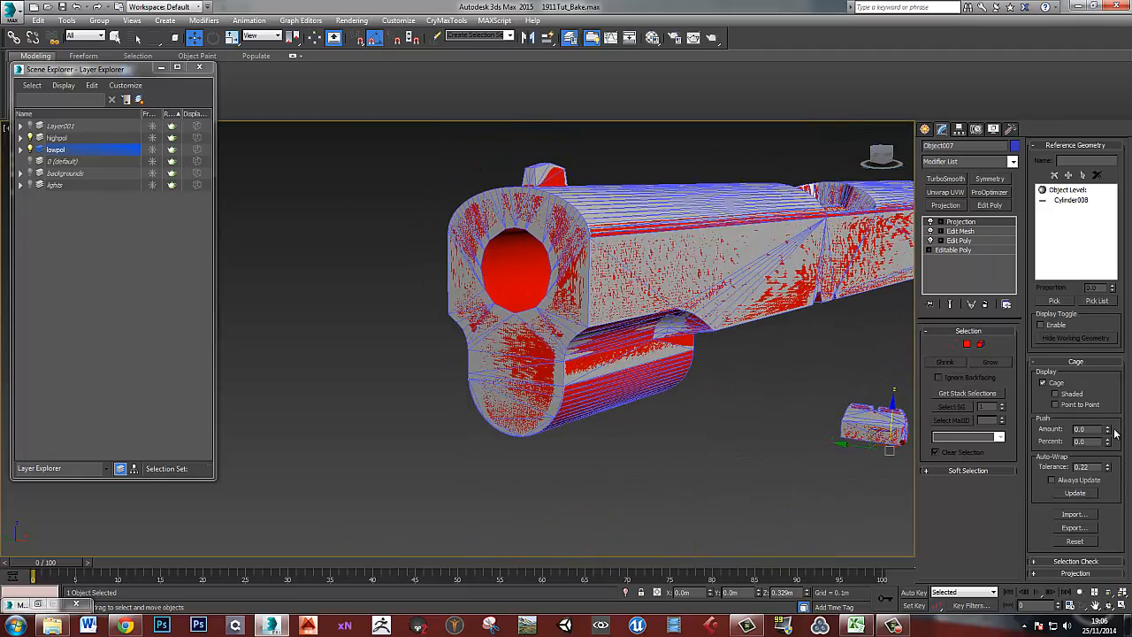
click(1055, 393)
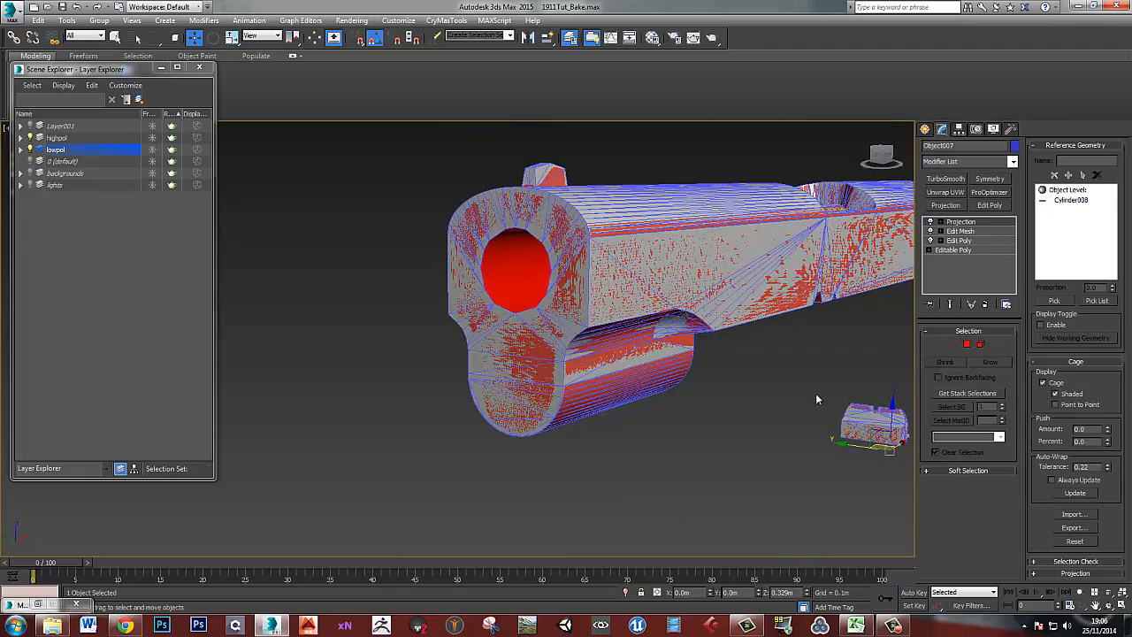
alt+middle_drag(816, 393, 729, 410)
scroll(729, 411, up, 2)
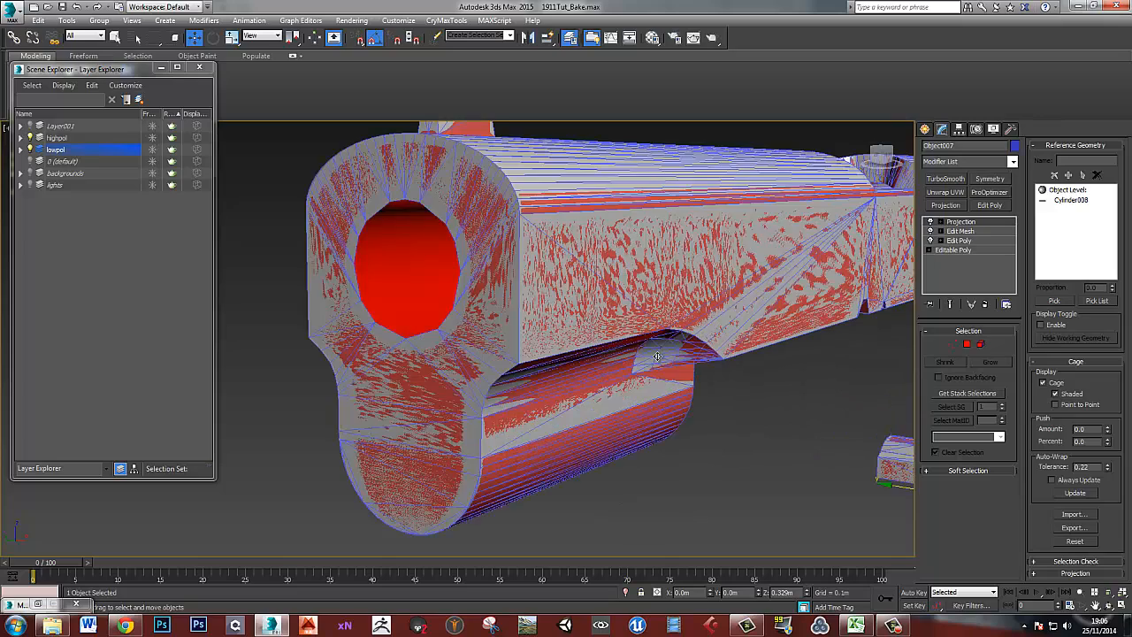
drag(1108, 432, 1093, 392)
drag(1108, 431, 1102, 408)
Examine the shaded cage around the muzzle, ejection port and rear of the slide for high-poly areas poking through
alt+middle_drag(809, 403, 893, 464)
scroll(654, 298, up, 3)
scroll(654, 298, up, 1)
scroll(692, 306, up, 1)
alt+middle_drag(692, 305, 790, 307)
scroll(791, 307, down, 2)
alt+drag(790, 308, 646, 354)
alt+middle_drag(646, 353, 598, 377)
scroll(702, 378, down, 1)
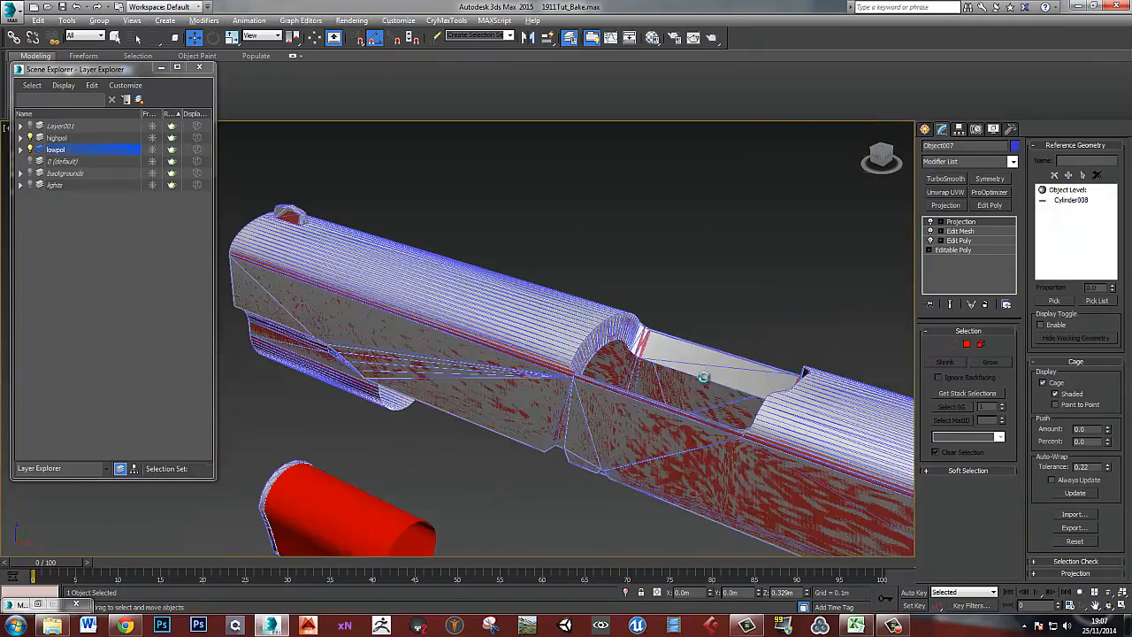
scroll(636, 362, up, 5)
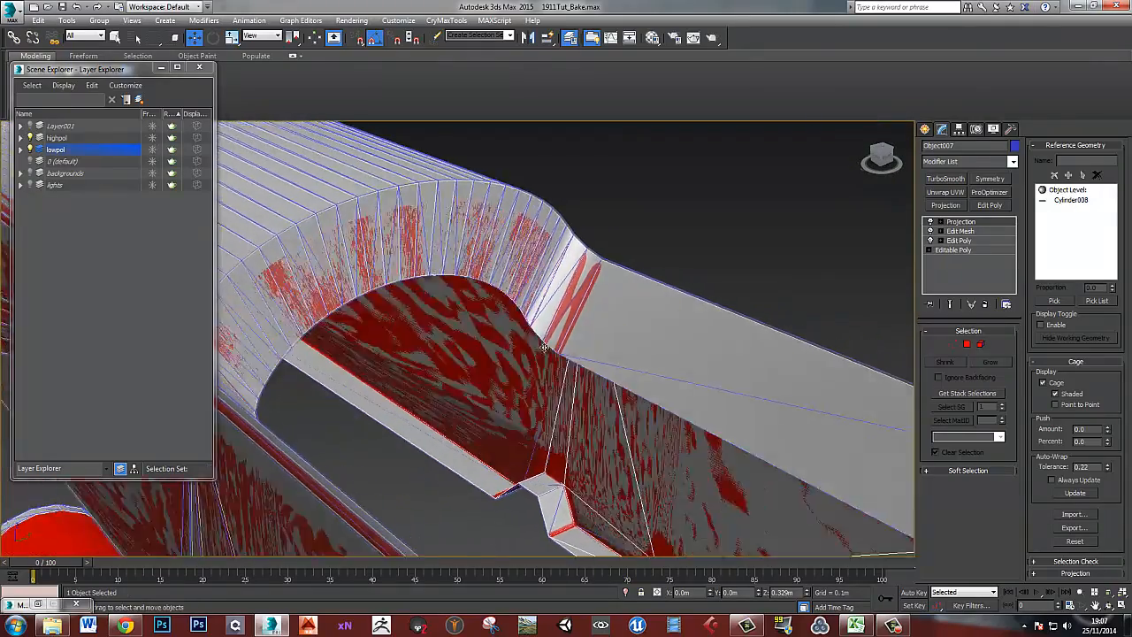
alt+middle_drag(544, 347, 340, 243)
scroll(765, 298, down, 5)
alt+middle_drag(700, 316, 525, 348)
scroll(625, 335, down, 8)
alt+middle_drag(626, 330, 641, 344)
middle_drag(722, 309, 658, 379)
scroll(649, 346, up, 8)
scroll(639, 319, up, 5)
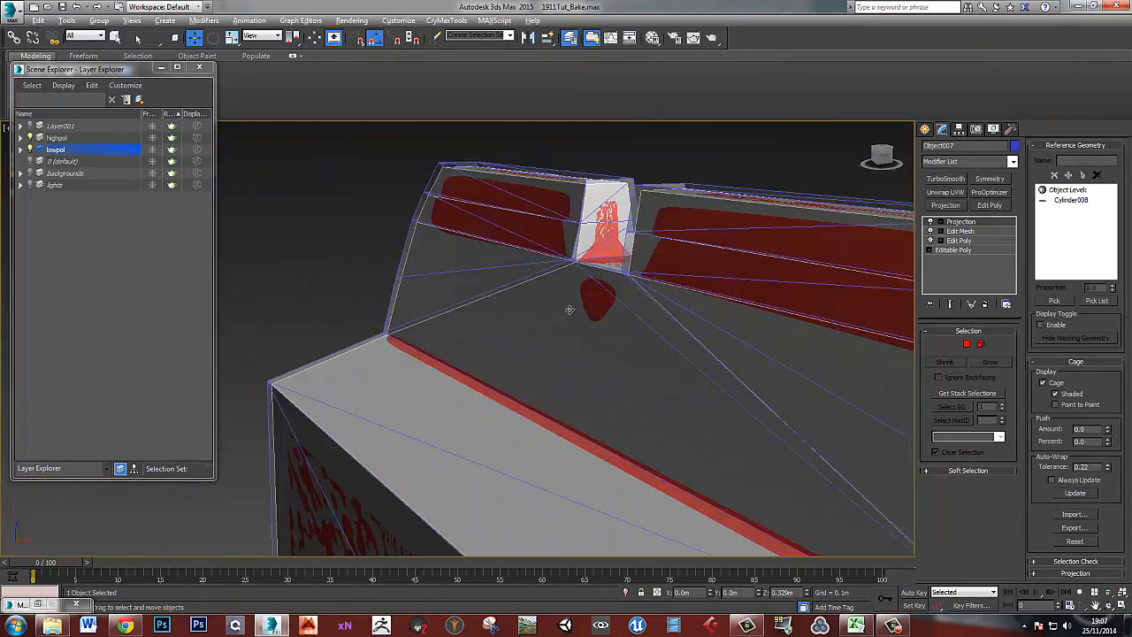
alt+middle_drag(570, 310, 594, 361)
scroll(594, 362, up, 6)
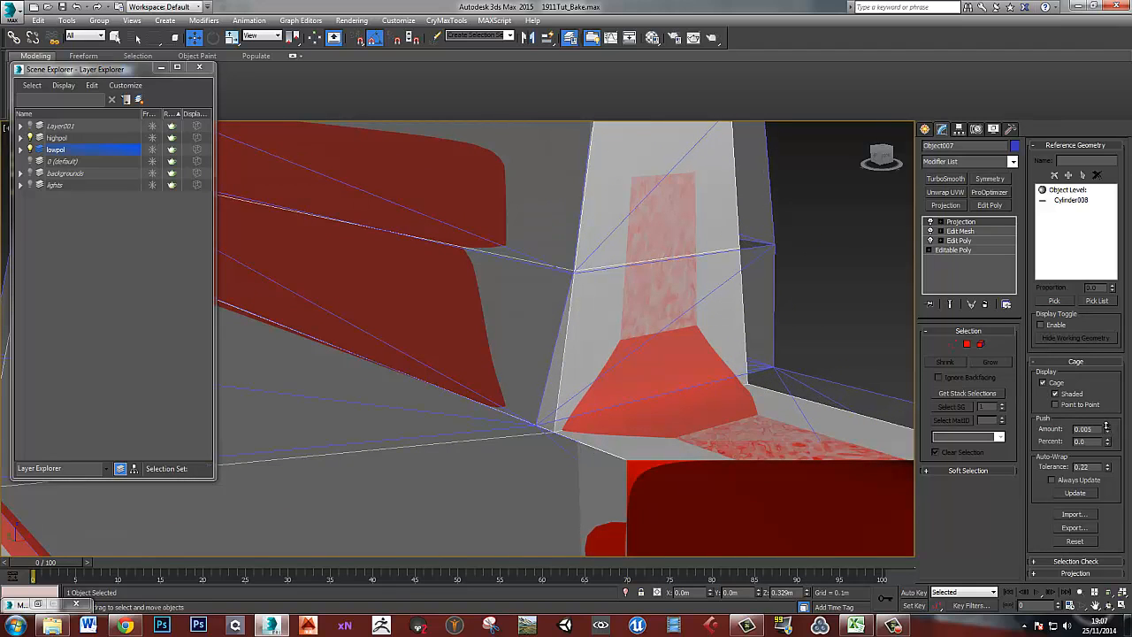
Push the projection cage further outward by about 0.003 and check its coverage of the high-poly parts
drag(1107, 428, 1107, 427)
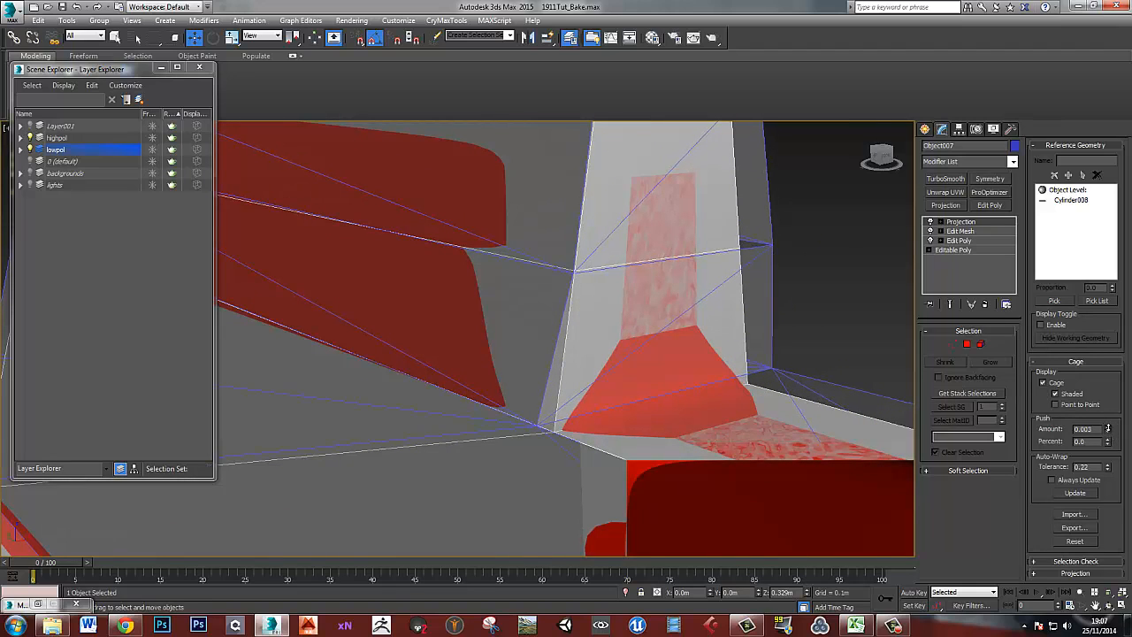
middle_drag(828, 447, 675, 434)
scroll(801, 397, down, 5)
middle_drag(675, 434, 725, 404)
scroll(565, 391, up, 6)
scroll(633, 410, down, 4)
scroll(661, 404, down, 4)
alt+middle_drag(585, 399, 557, 409)
Set up Render To Texture for the low-poly slide with padding 0 and projection mapping enabled
key(0)
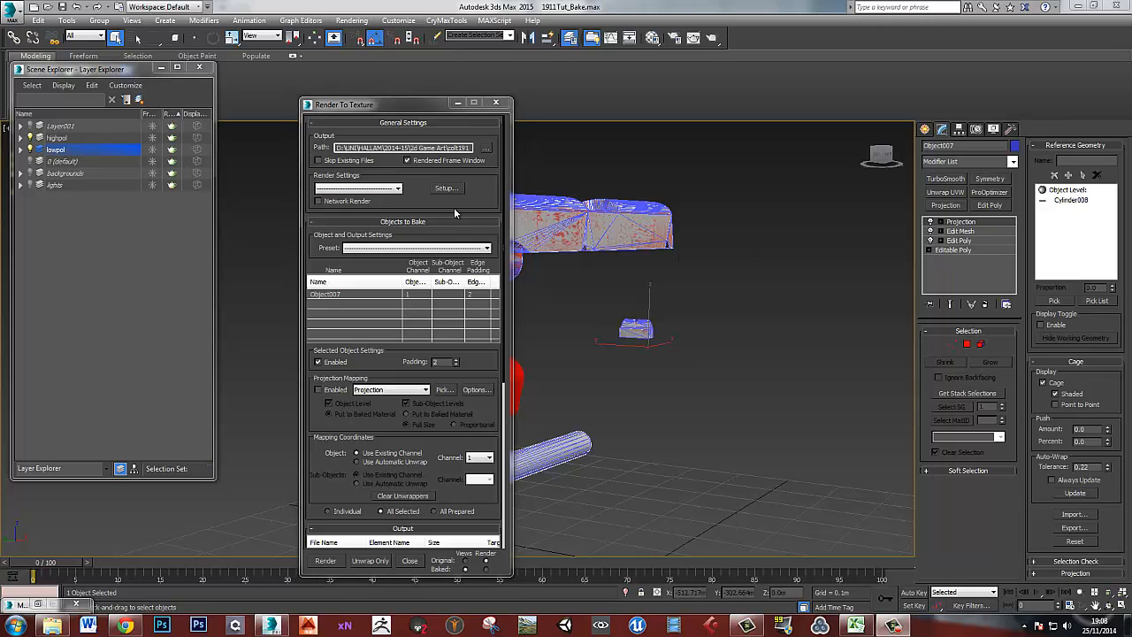
scroll(308, 276, down, 3)
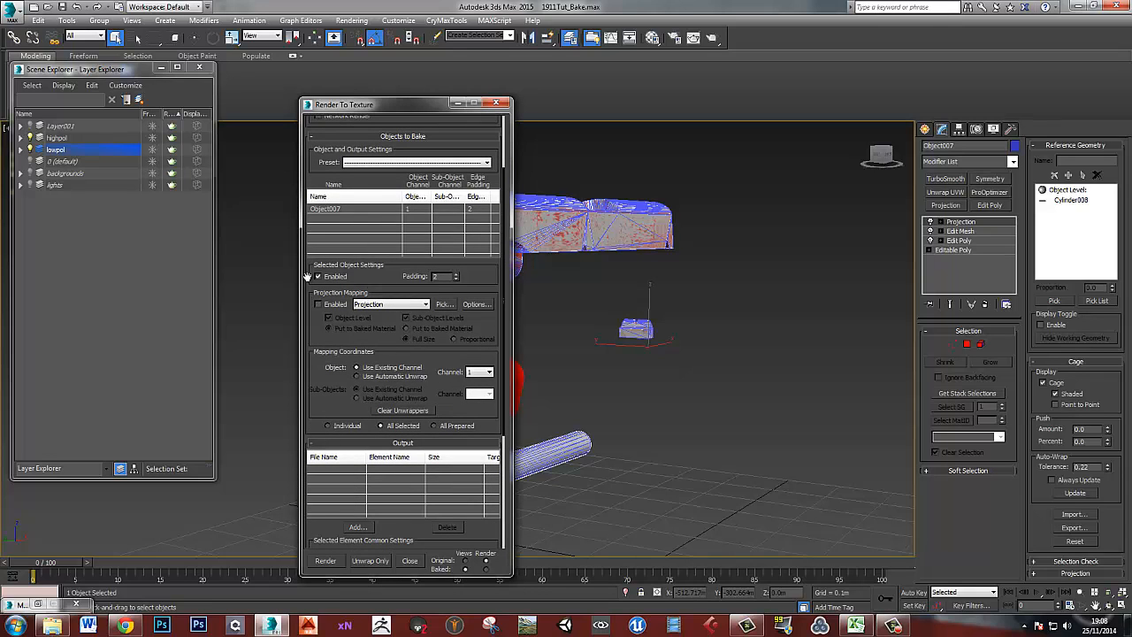
click(457, 279)
click(317, 305)
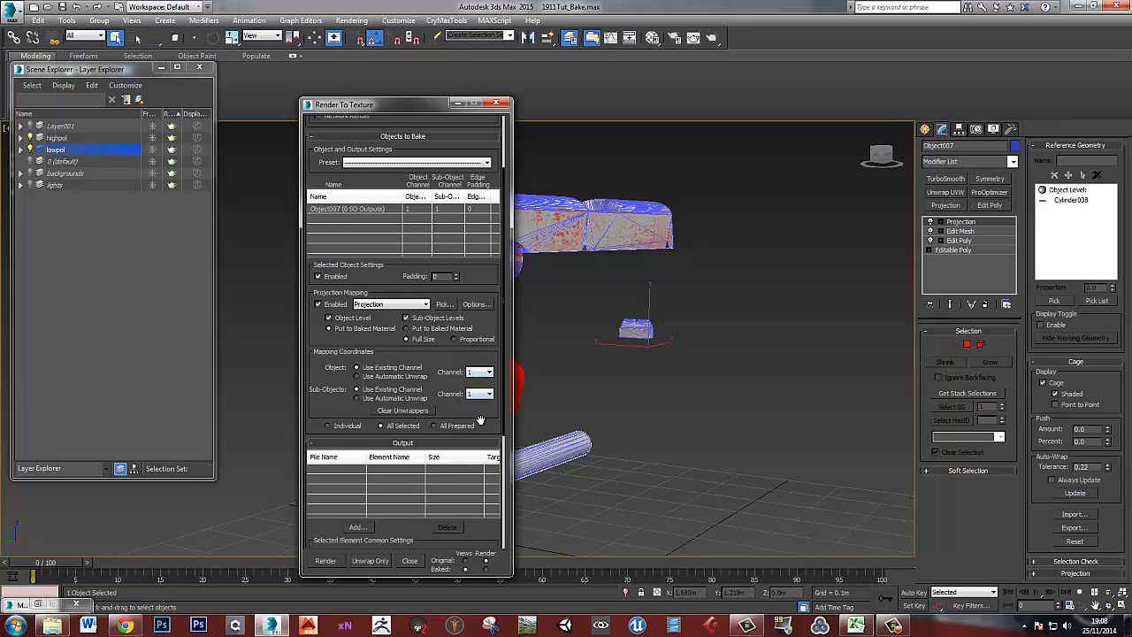
Add a NormalsMap output element and set its map size to 1024x1024
scroll(357, 440, down, 3)
click(356, 432)
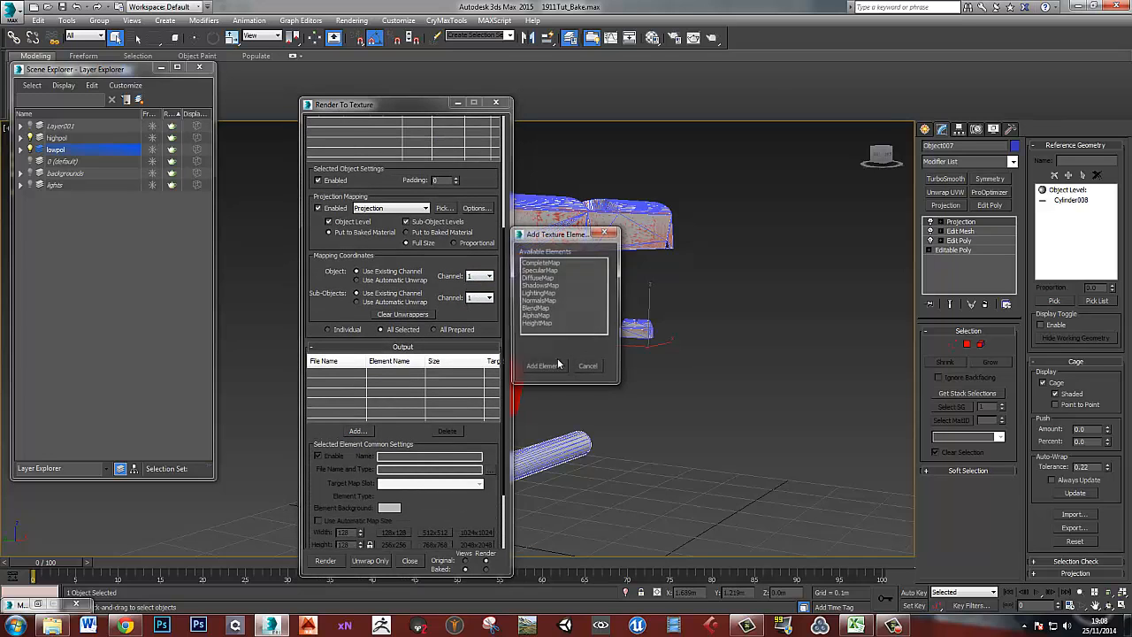
double_click(539, 301)
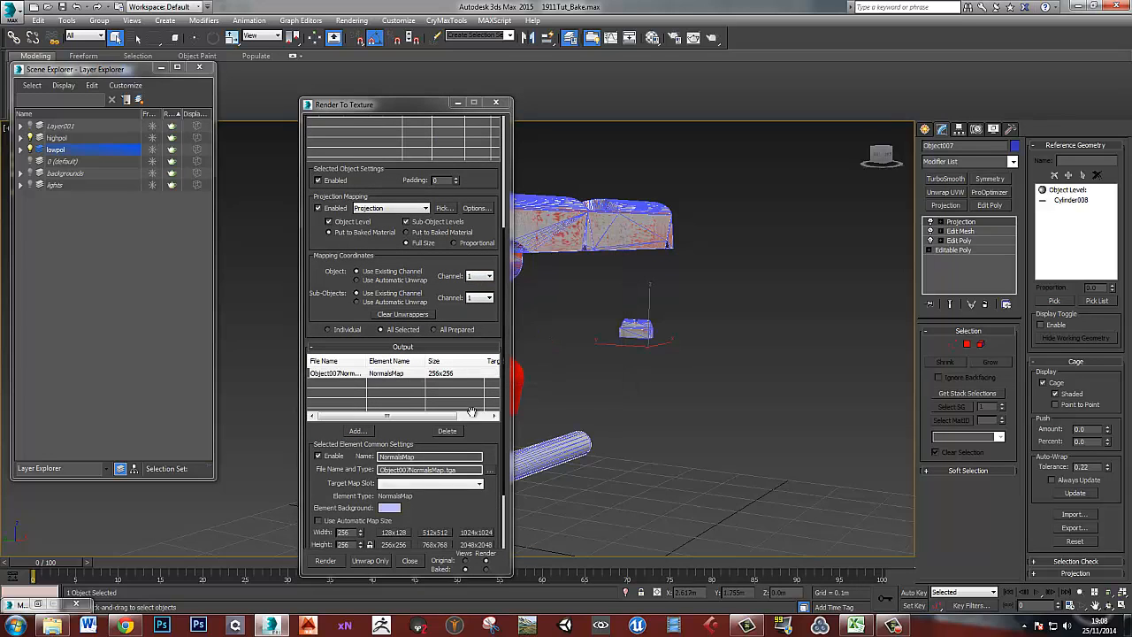
drag(464, 517, 488, 422)
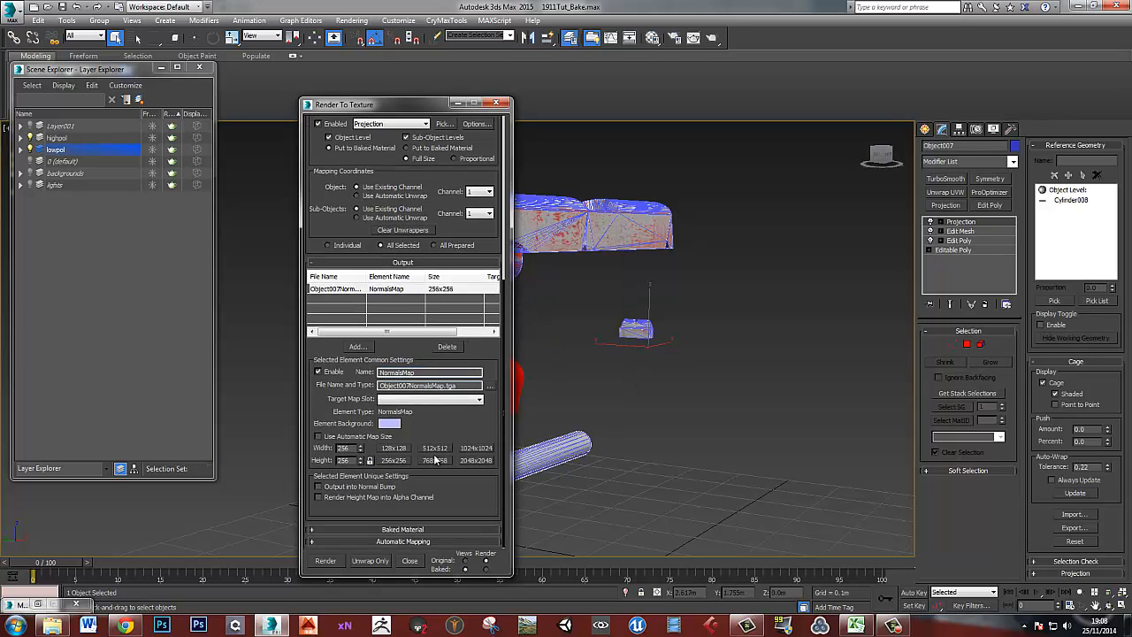
click(476, 449)
click(327, 561)
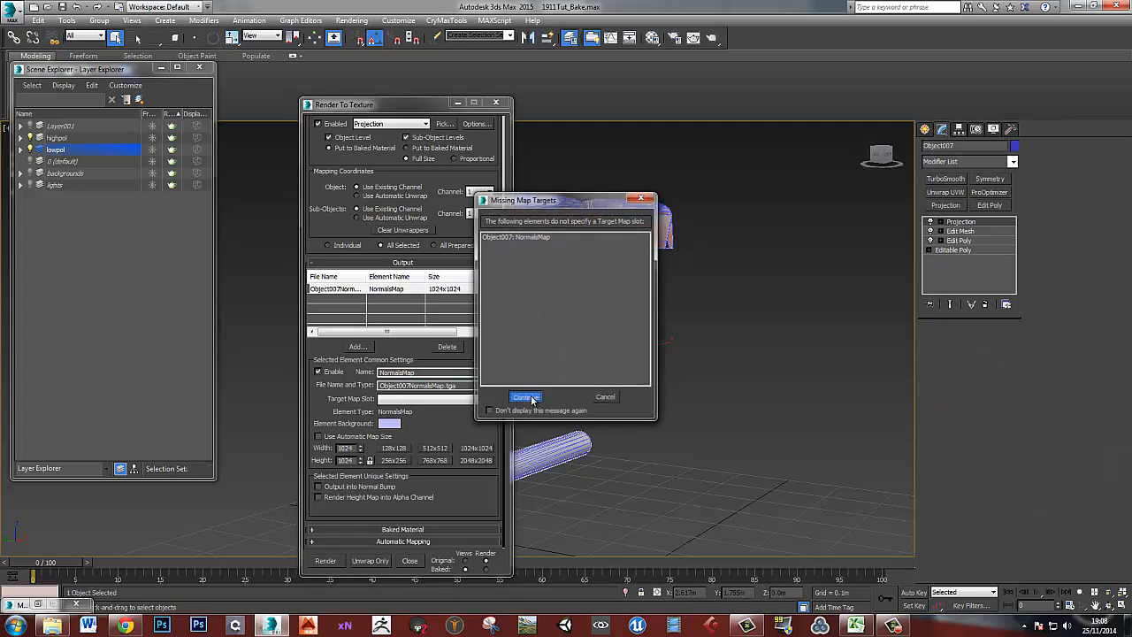
click(531, 396)
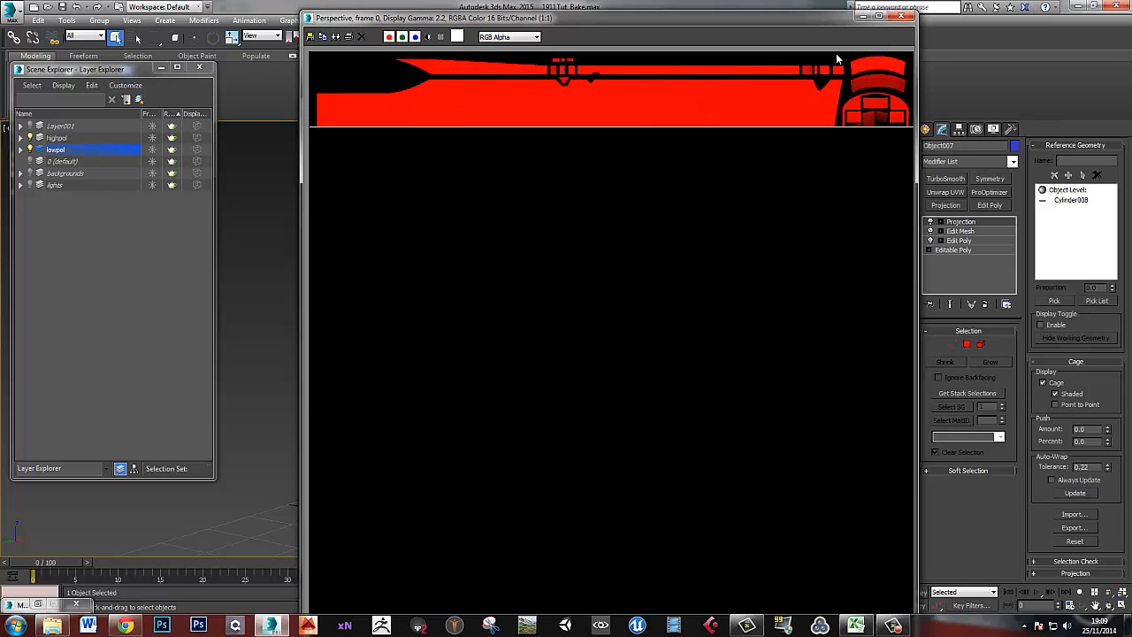
key(Escape)
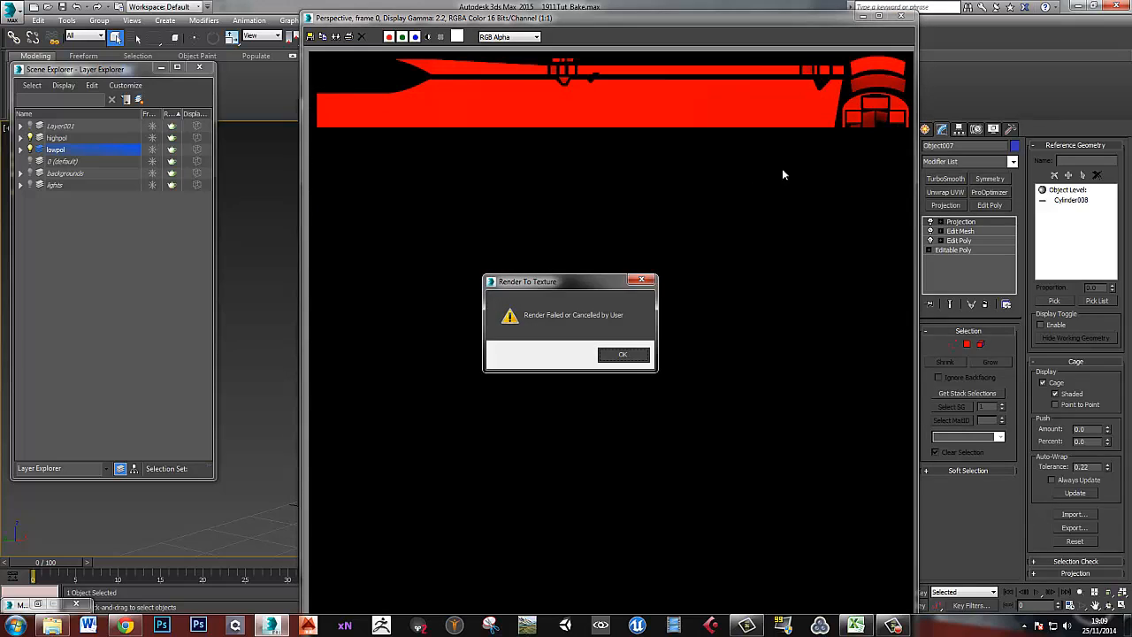
click(622, 355)
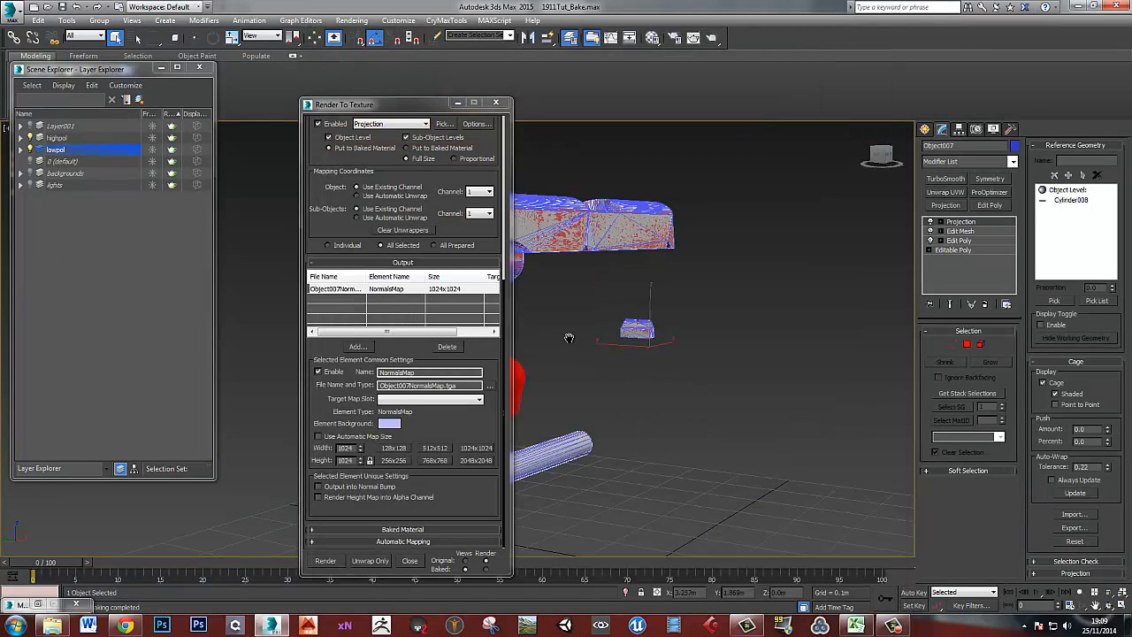
Assign a plain grey material to the high-poly mesh and reselect the low-poly slide
middle_drag(569, 338, 672, 336)
click(641, 381)
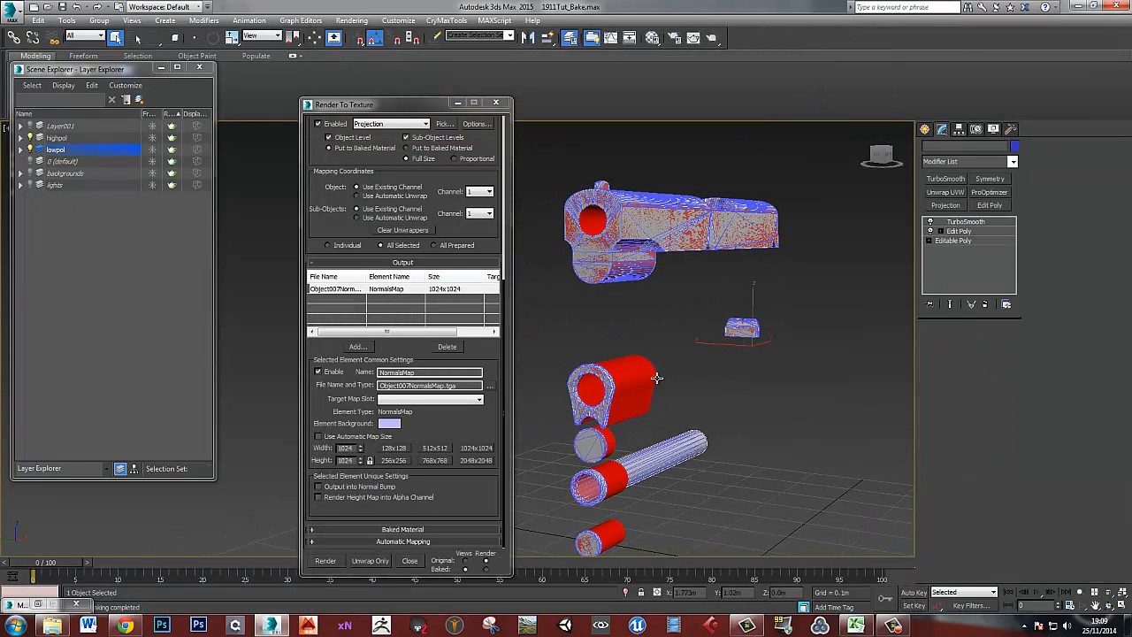
key(m)
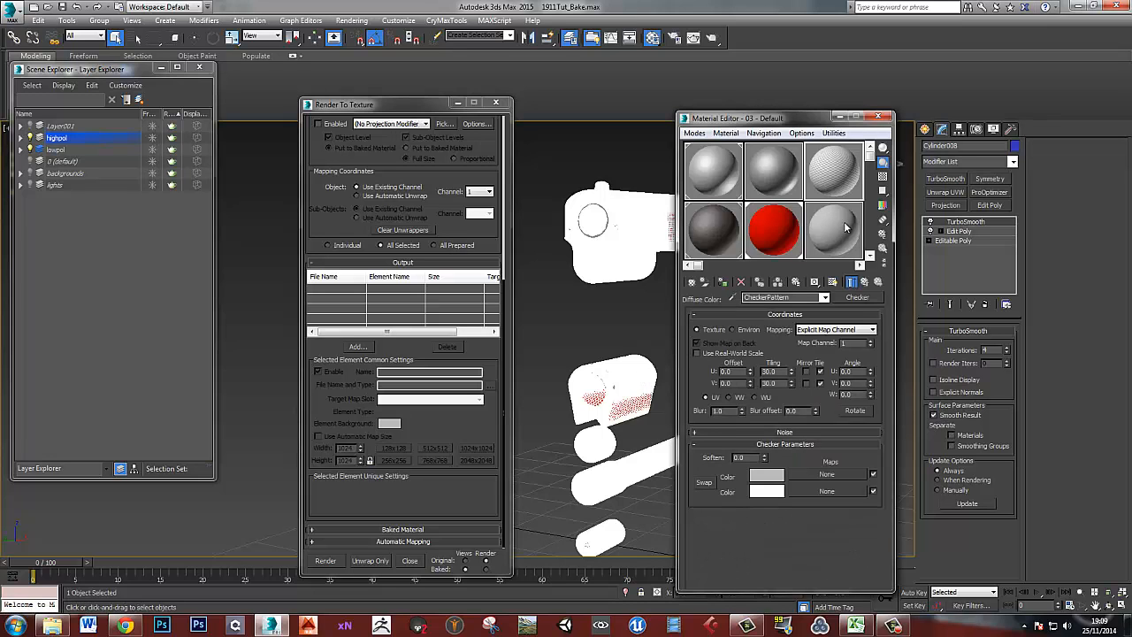
click(877, 117)
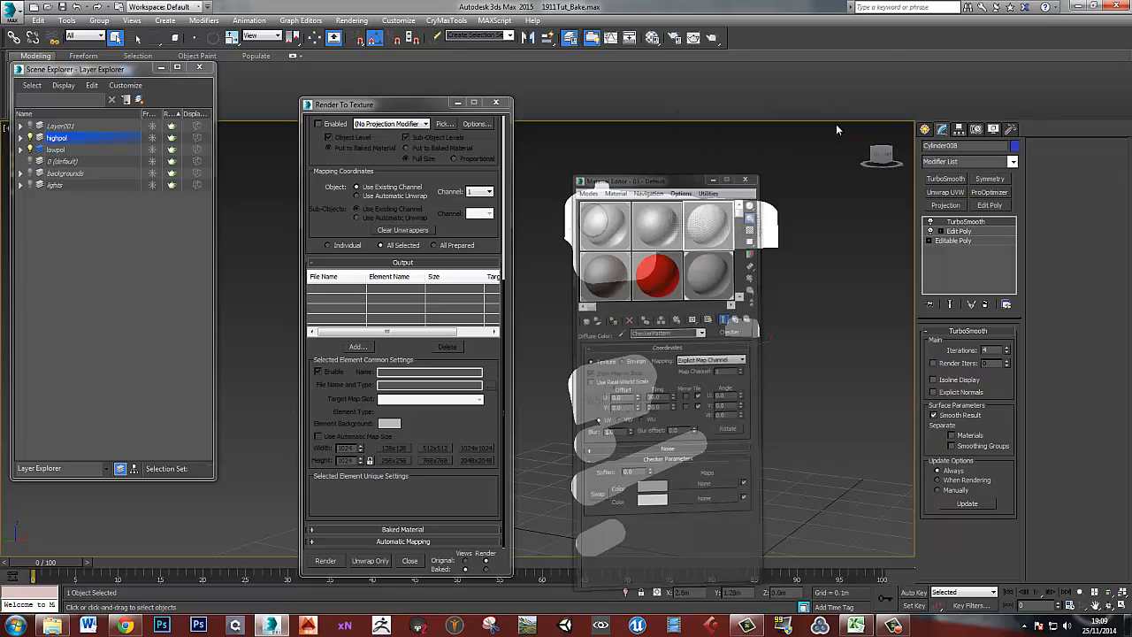
click(742, 380)
click(601, 218)
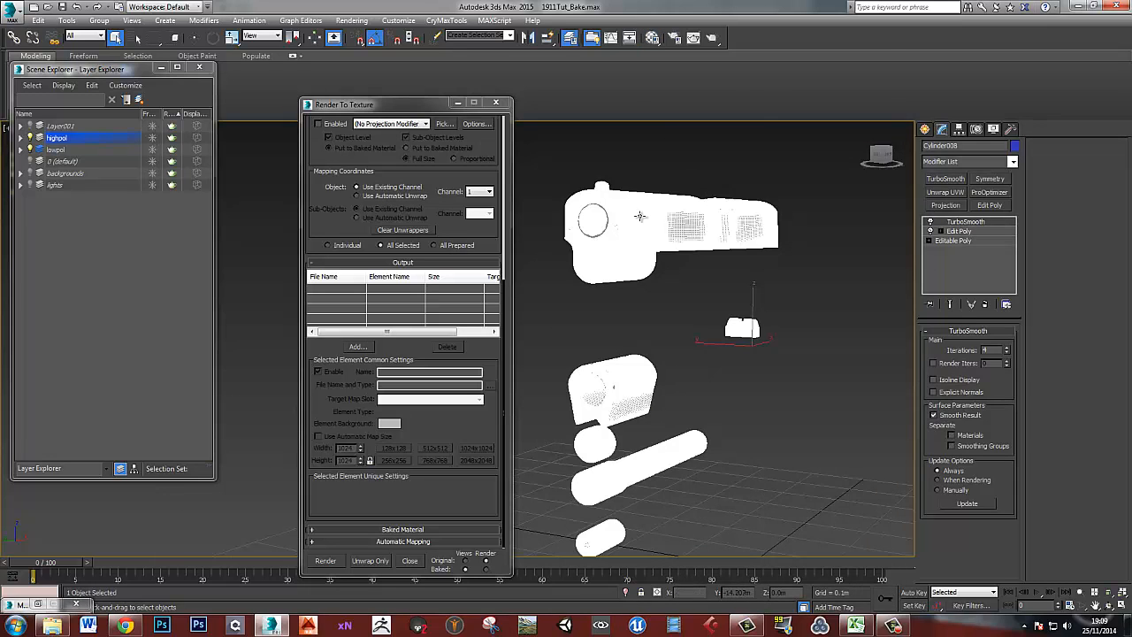
click(603, 218)
click(606, 221)
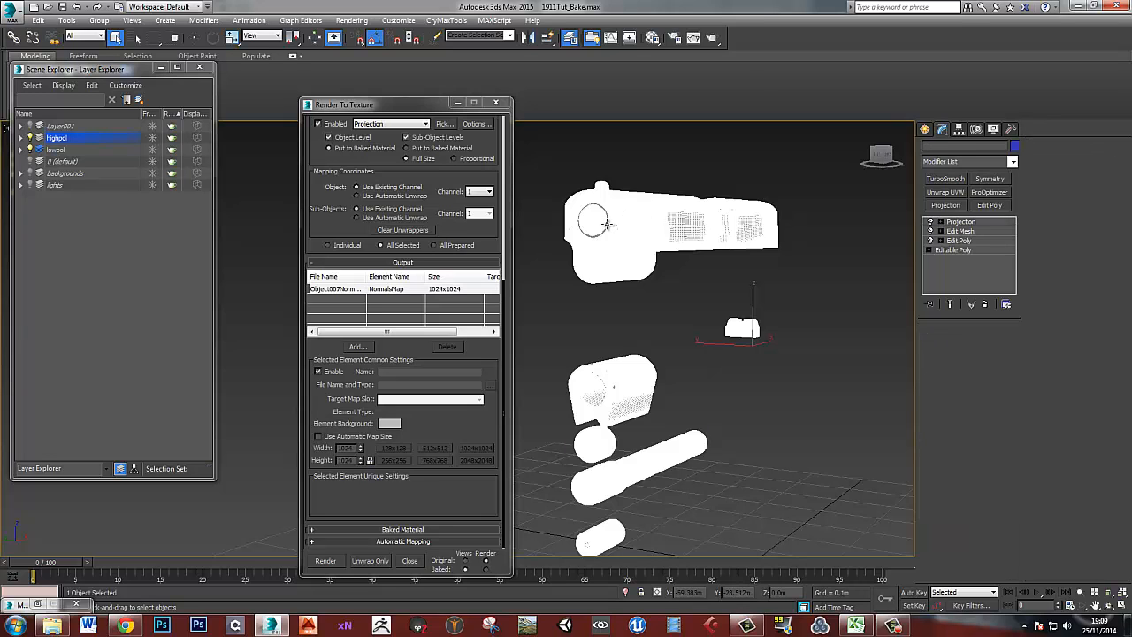
Bake the normals map without a target map slot, overwriting the existing Object007NormalsMap.tga file
click(324, 562)
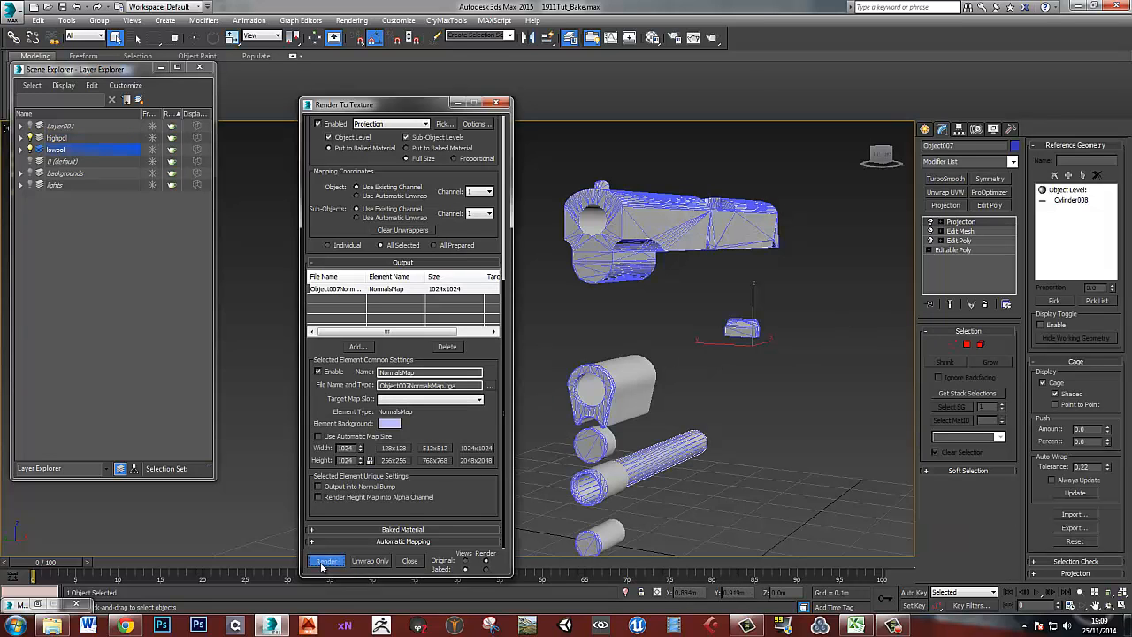
click(522, 399)
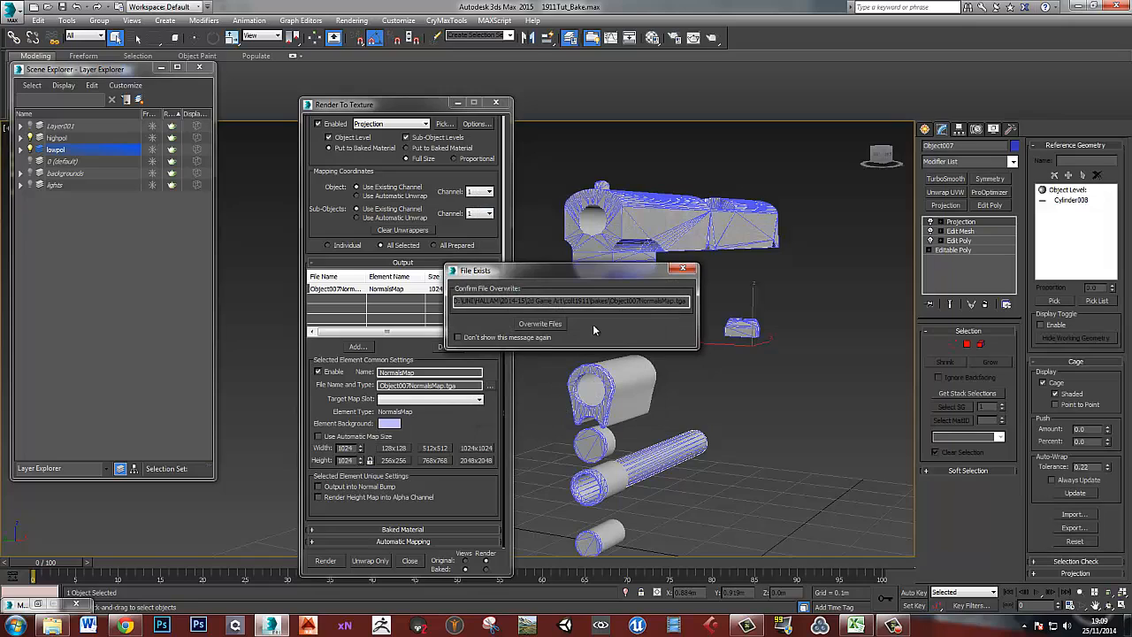
click(539, 323)
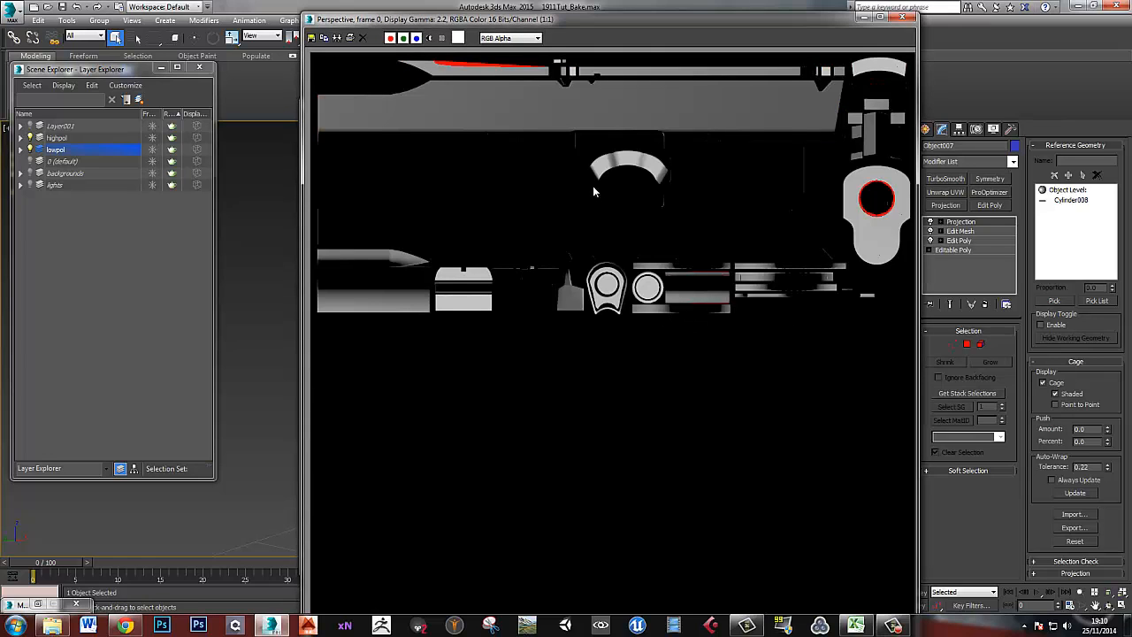
Zoom in on the baked render to examine stray red pixels and move its window off the Render To Texture settings
scroll(593, 188, up, 4)
scroll(699, 318, down, 2)
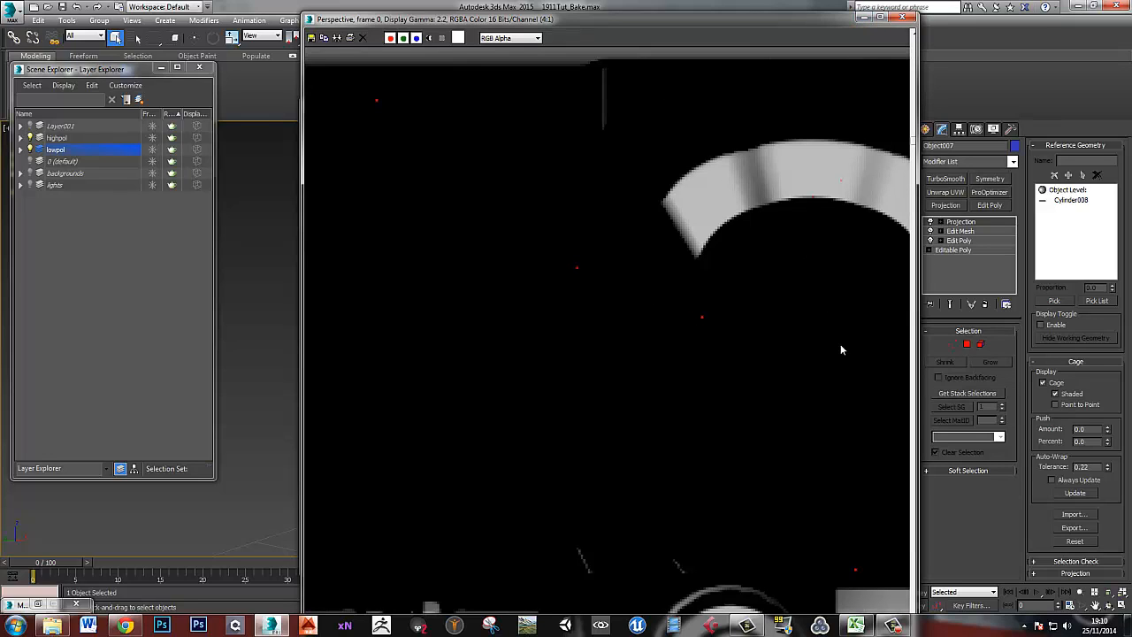
right_click(1106, 418)
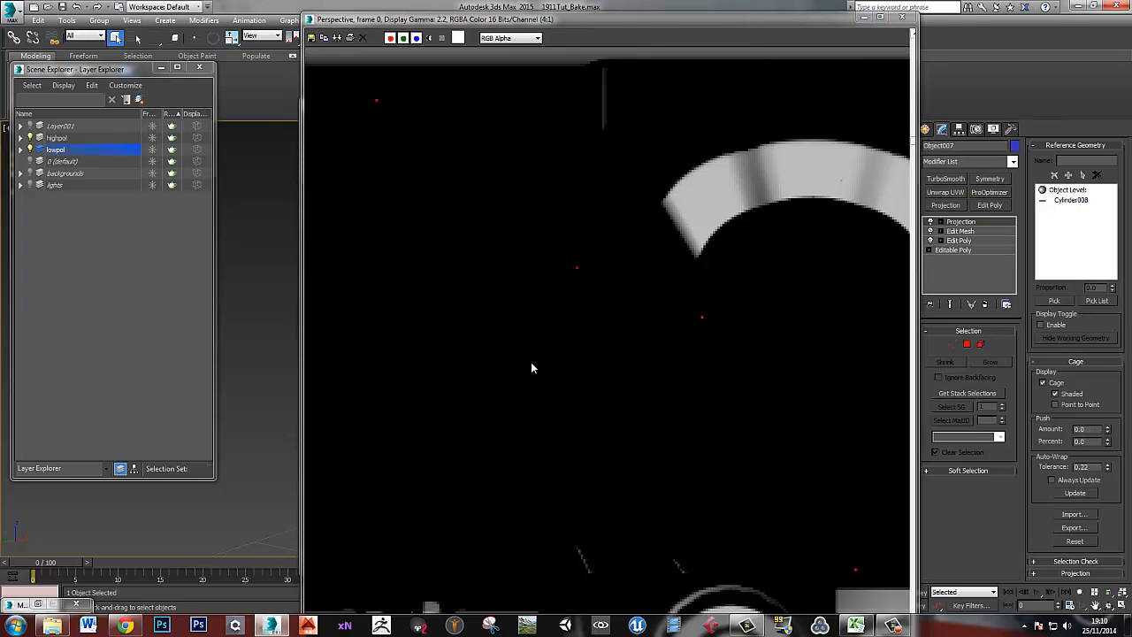
drag(501, 25, 678, 43)
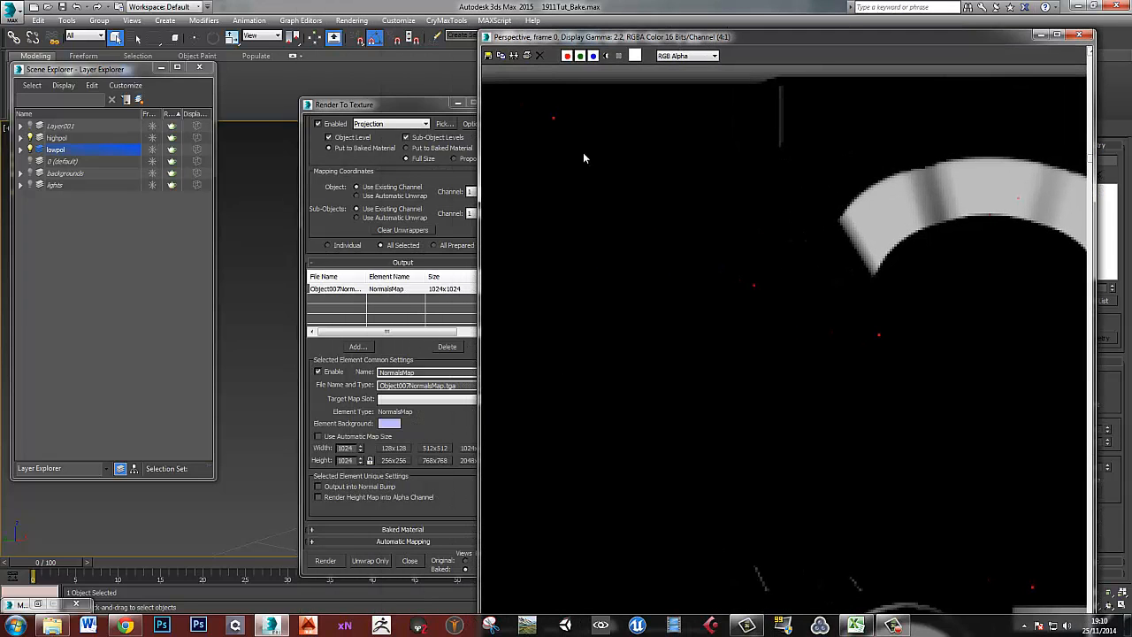
Bake the normals map again without a target map slot and move the render result off the viewport
click(325, 561)
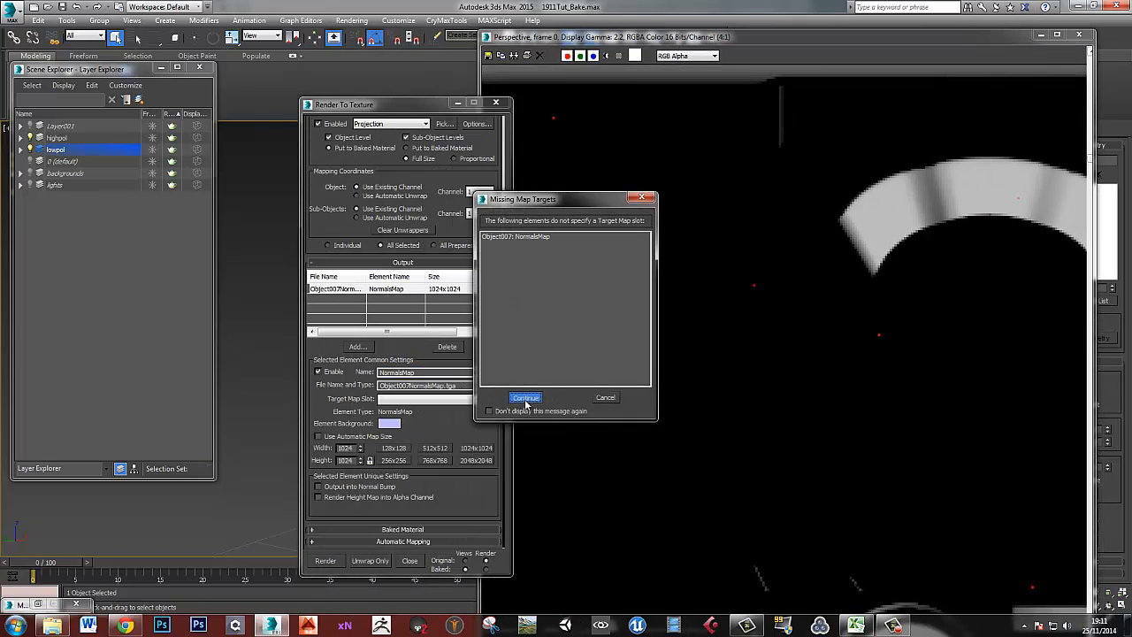
click(524, 398)
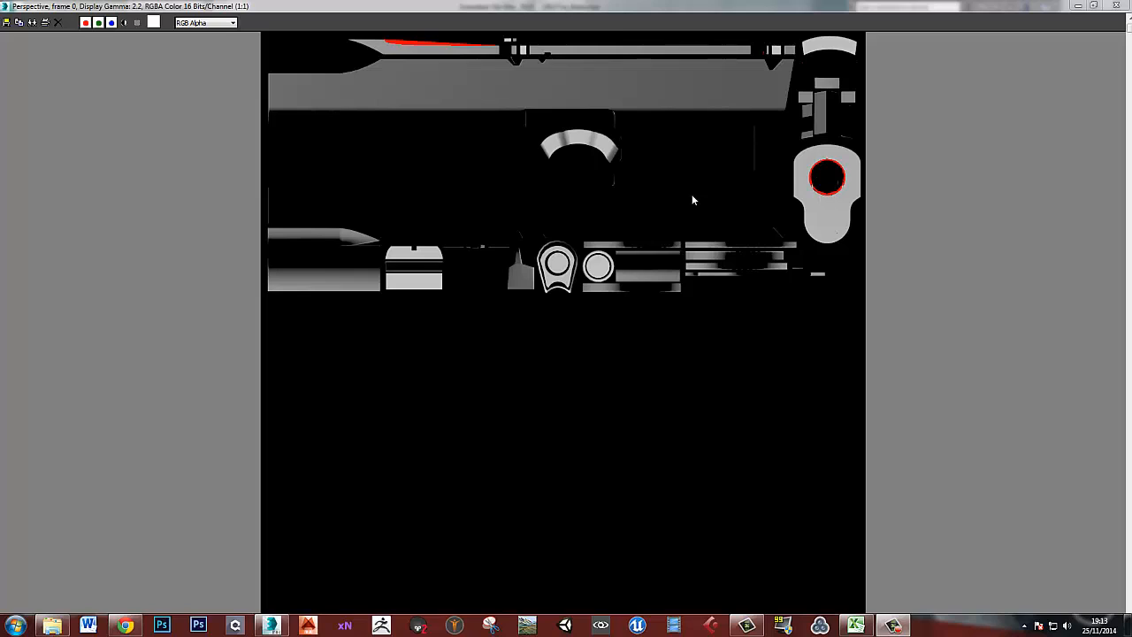
drag(501, 7, 1131, 123)
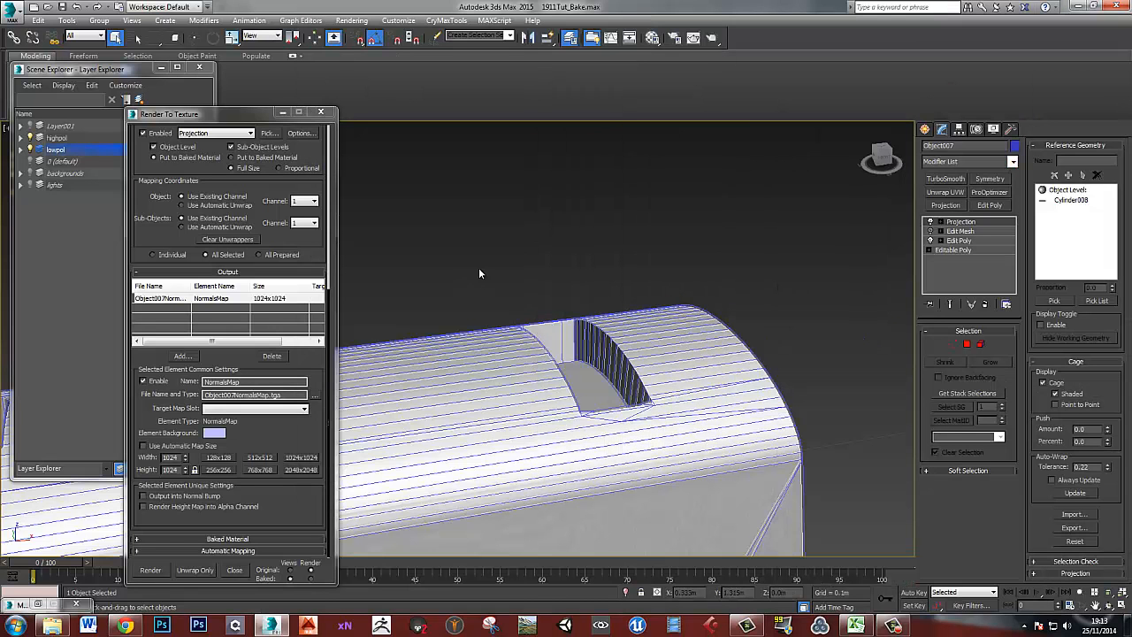
Examine the Projection cage's vertices around the muzzle opening and along the side of the low-poly slide
middle_drag(522, 296, 652, 275)
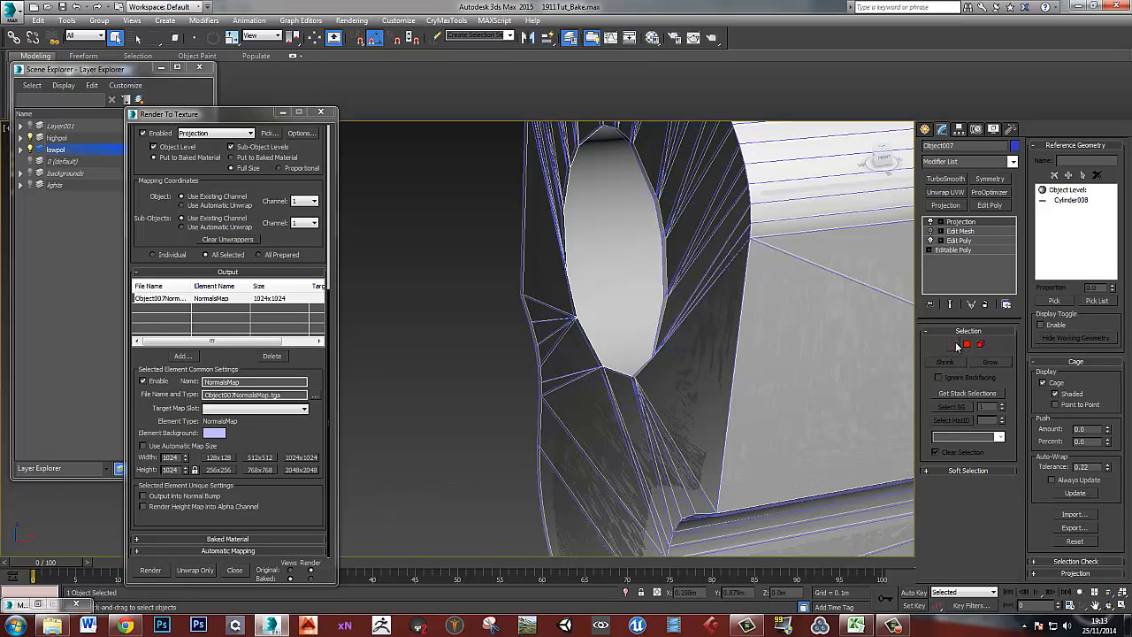
click(952, 344)
alt+middle_drag(709, 321, 798, 276)
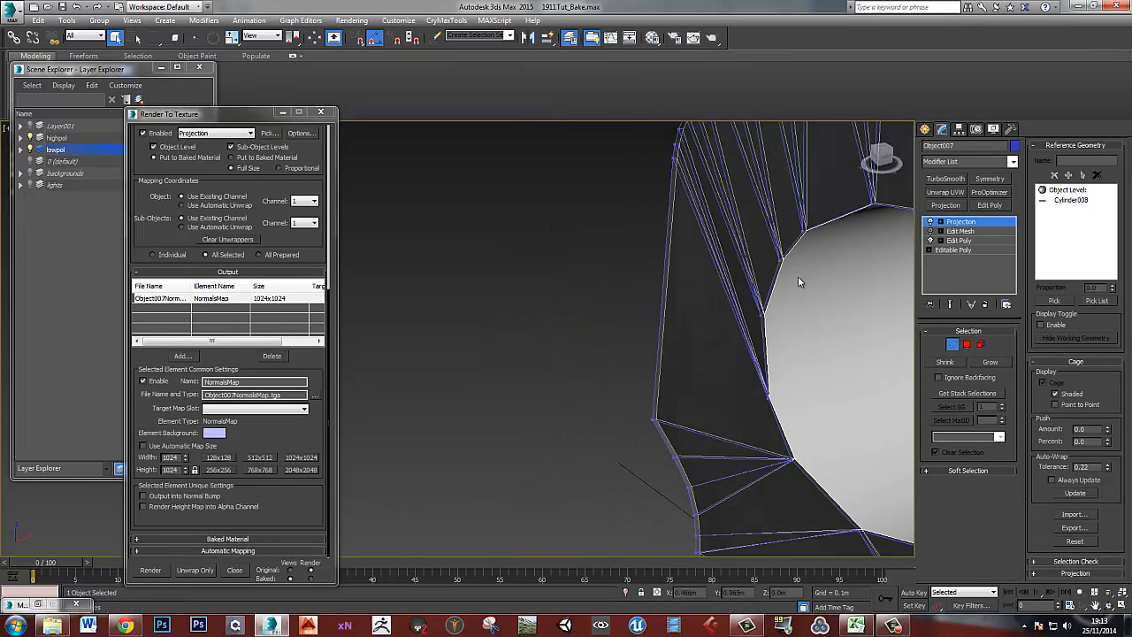
click(804, 231)
mouse_move(790, 258)
alt+middle_down()
mouse_move(819, 303)
mouse_move(847, 300)
mouse_move(717, 267)
mouse_move(769, 265)
mouse_move(690, 296)
alt+middle_up()
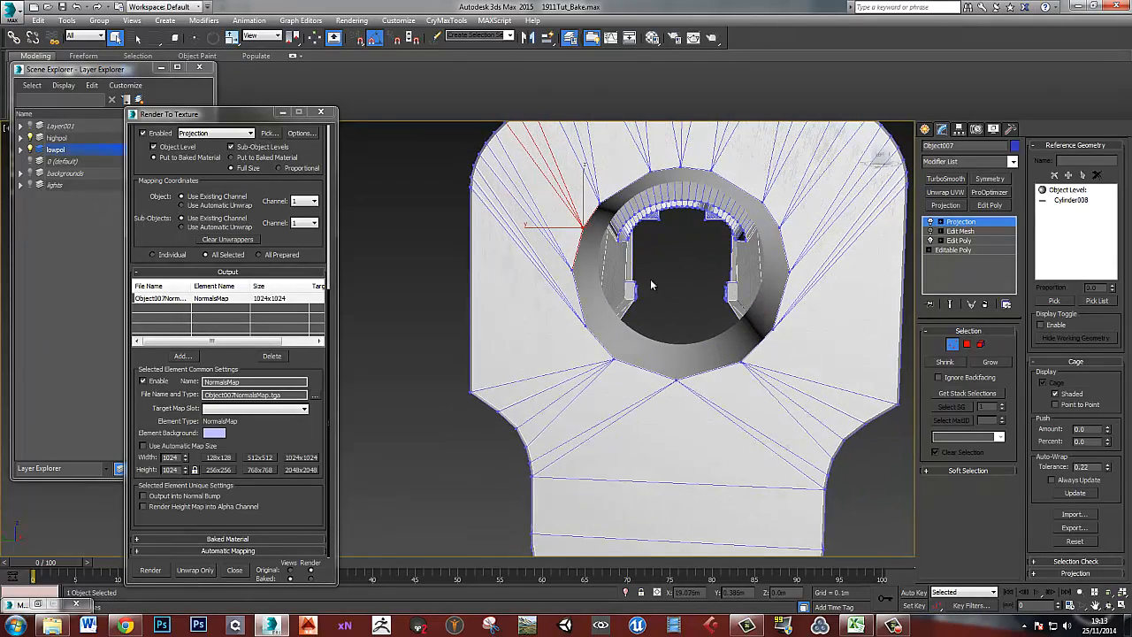
alt+middle_drag(647, 283, 678, 297)
alt+middle_drag(679, 297, 585, 332)
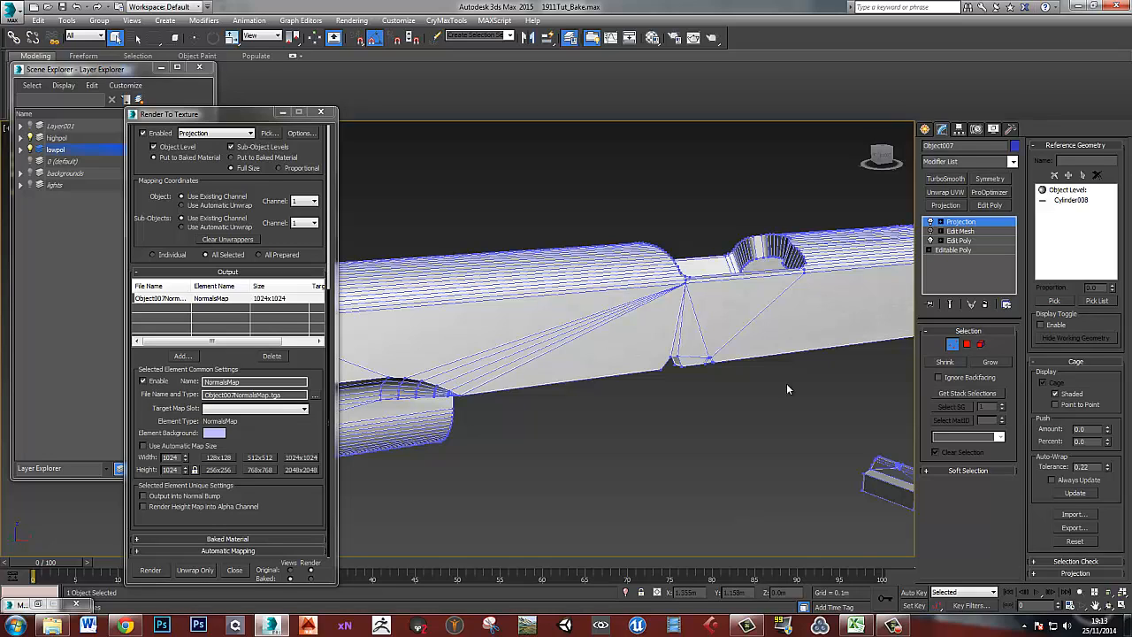
click(953, 345)
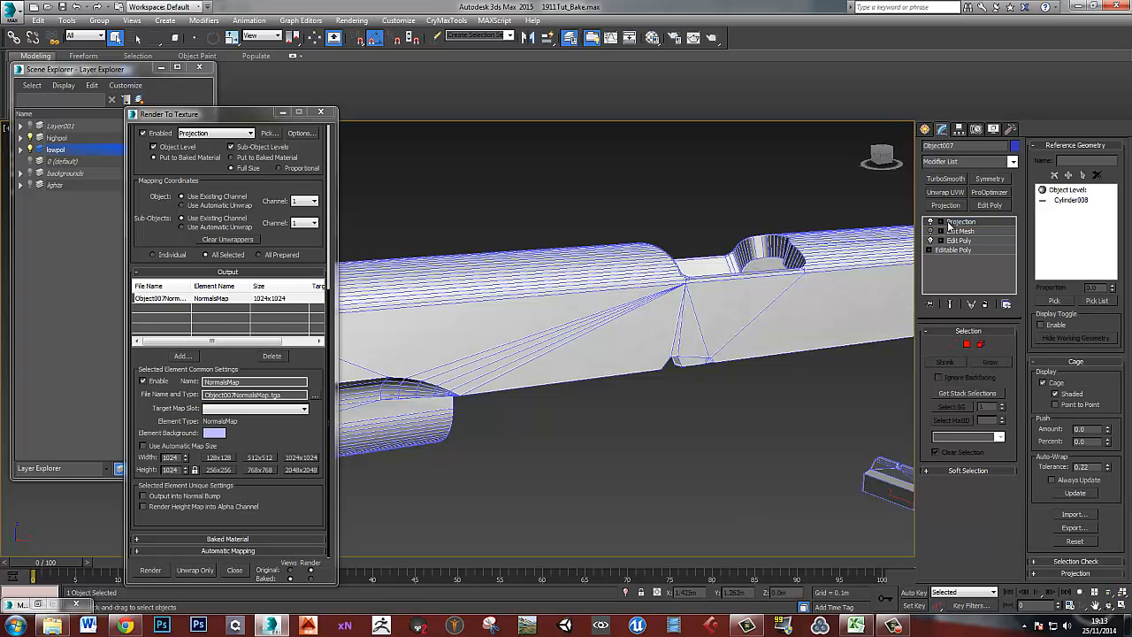
click(960, 231)
click(637, 345)
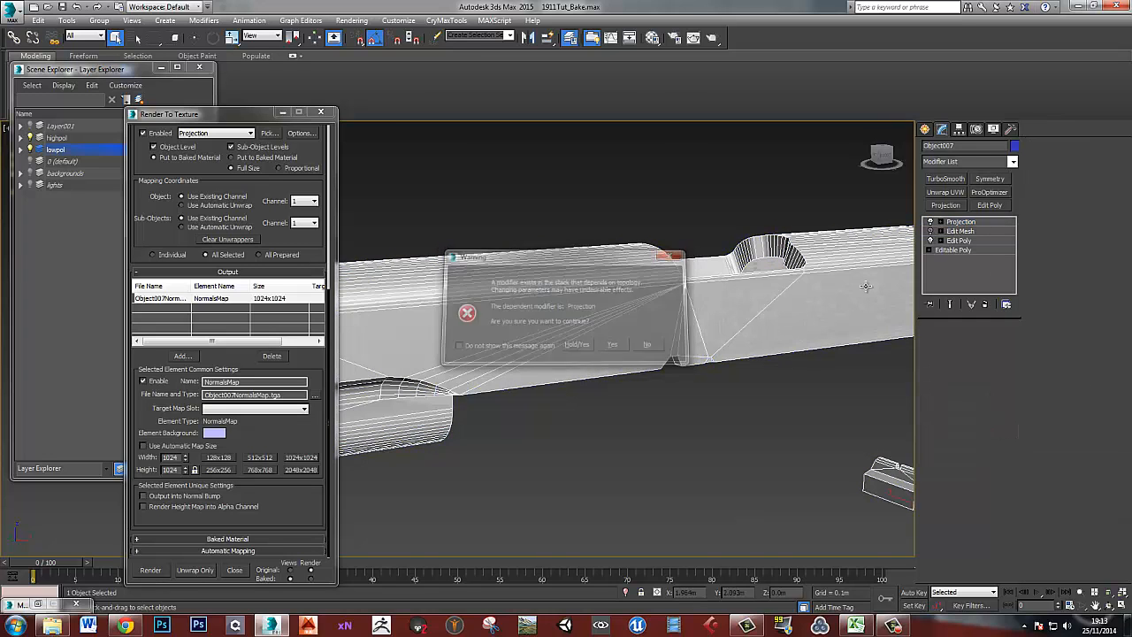
click(794, 396)
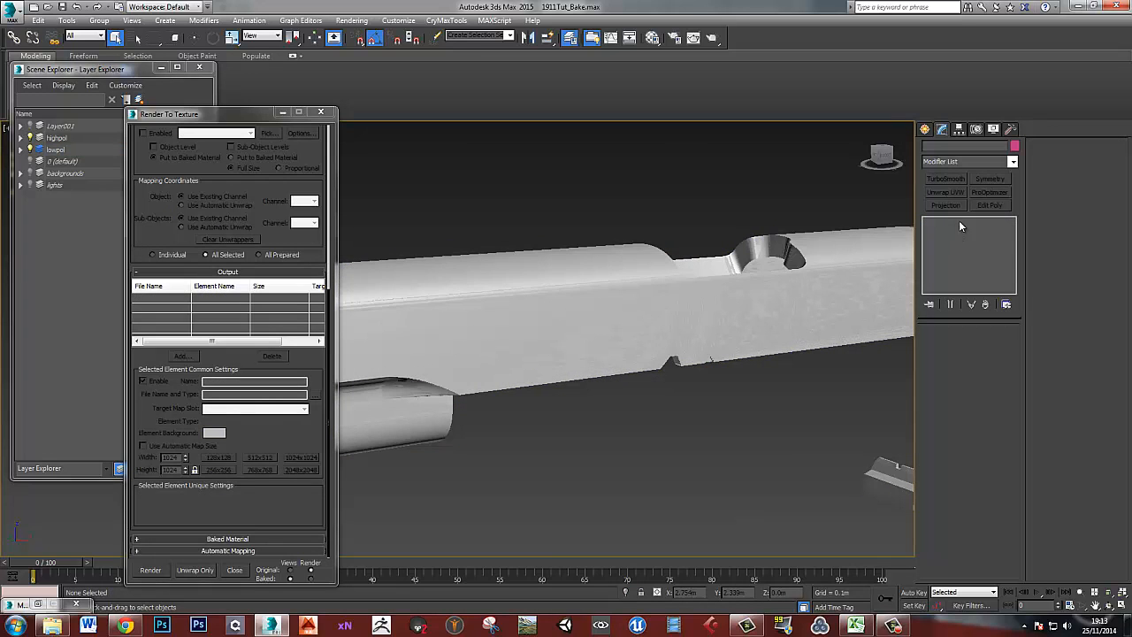
click(762, 269)
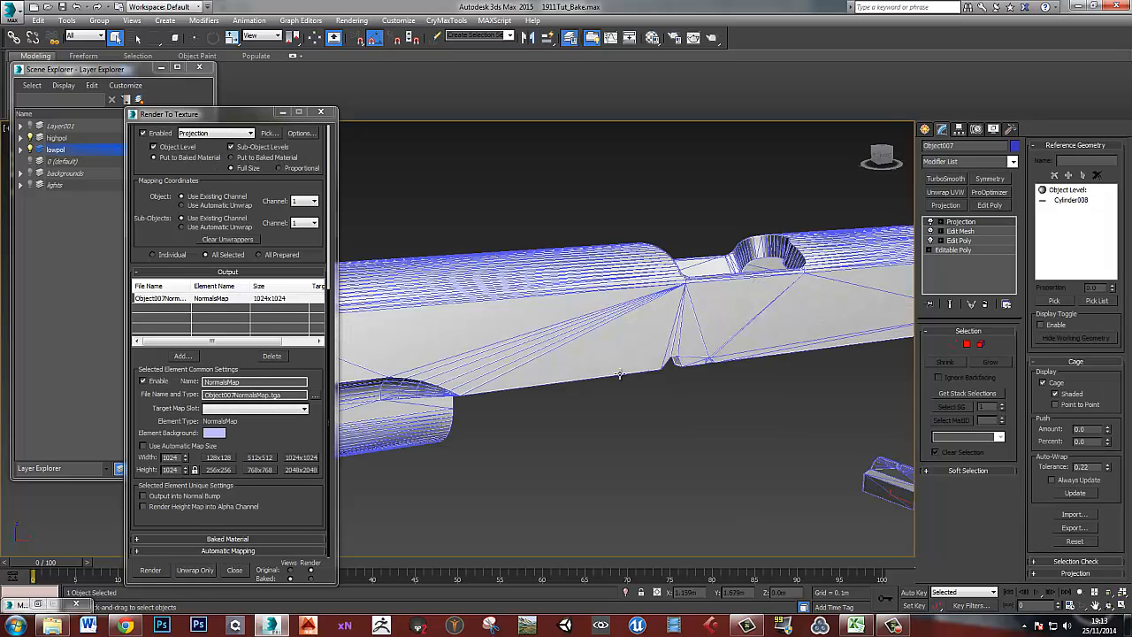
Close the Render To Texture settings and save the selected low-poly slide as xNormal SBM file lowpoly_exploded in the bakes folder
alt+middle_drag(619, 374, 634, 392)
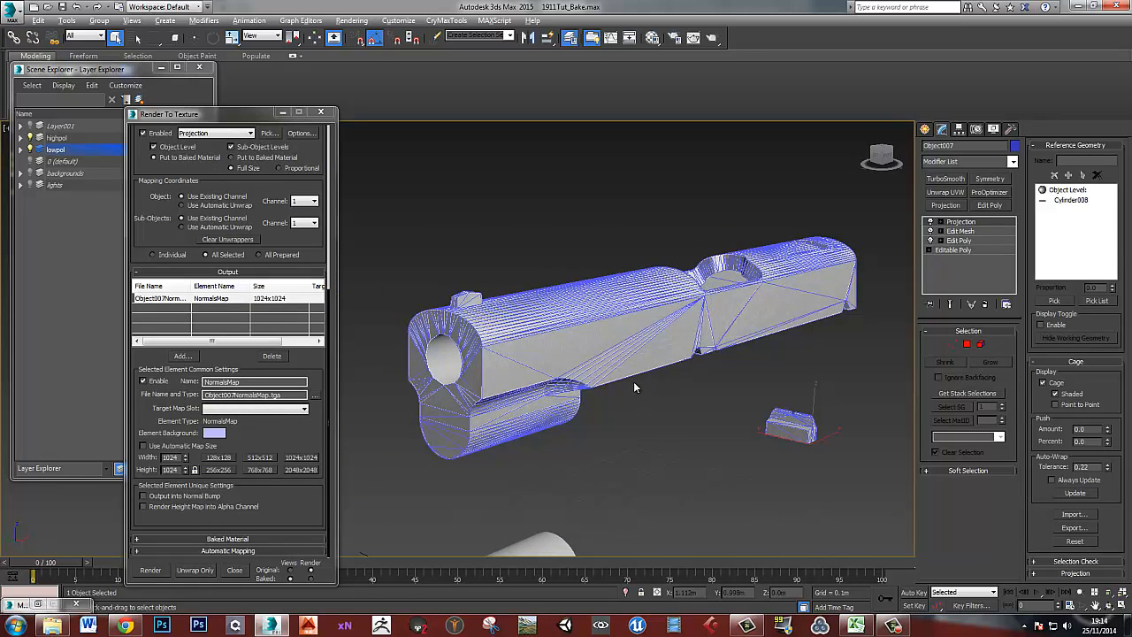
click(320, 112)
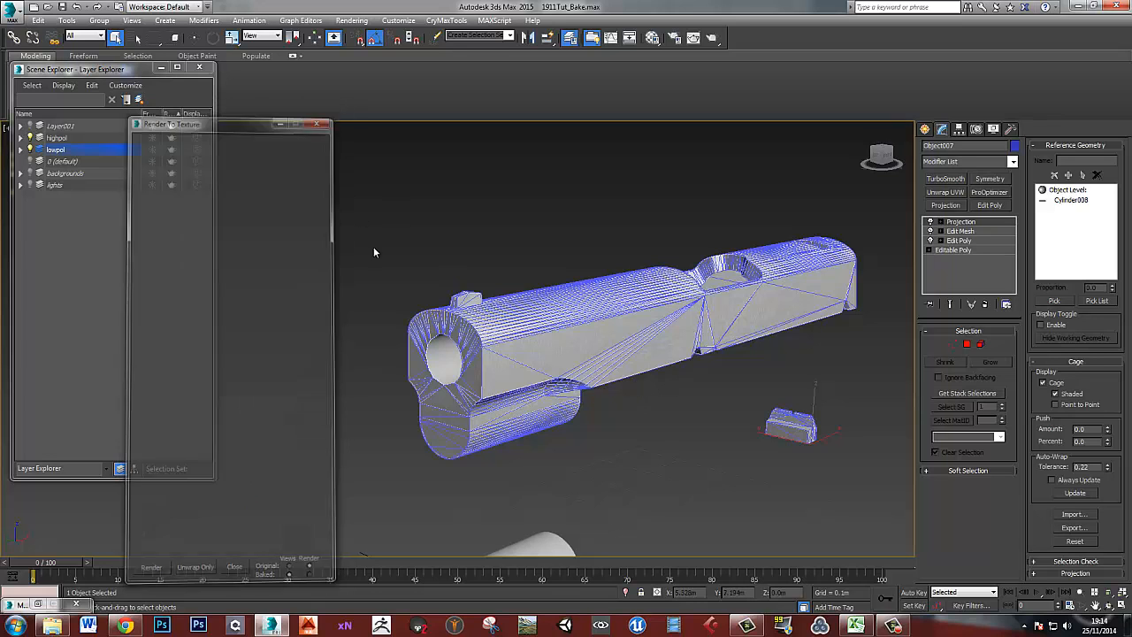
middle_drag(638, 339, 613, 340)
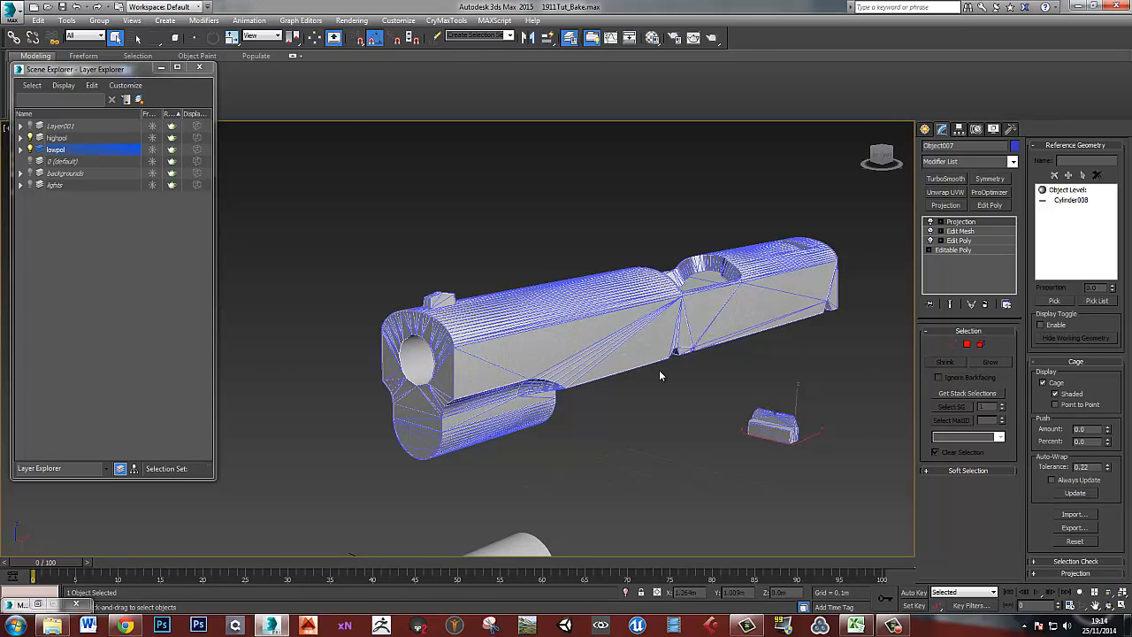
key(alt+f)
key(e)
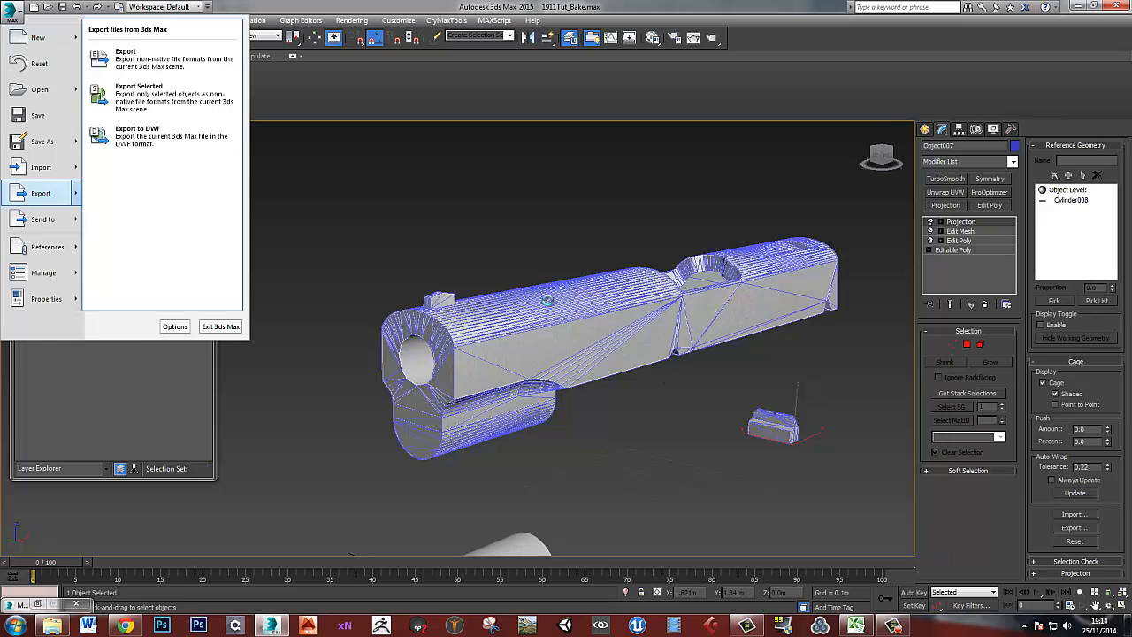
key(s)
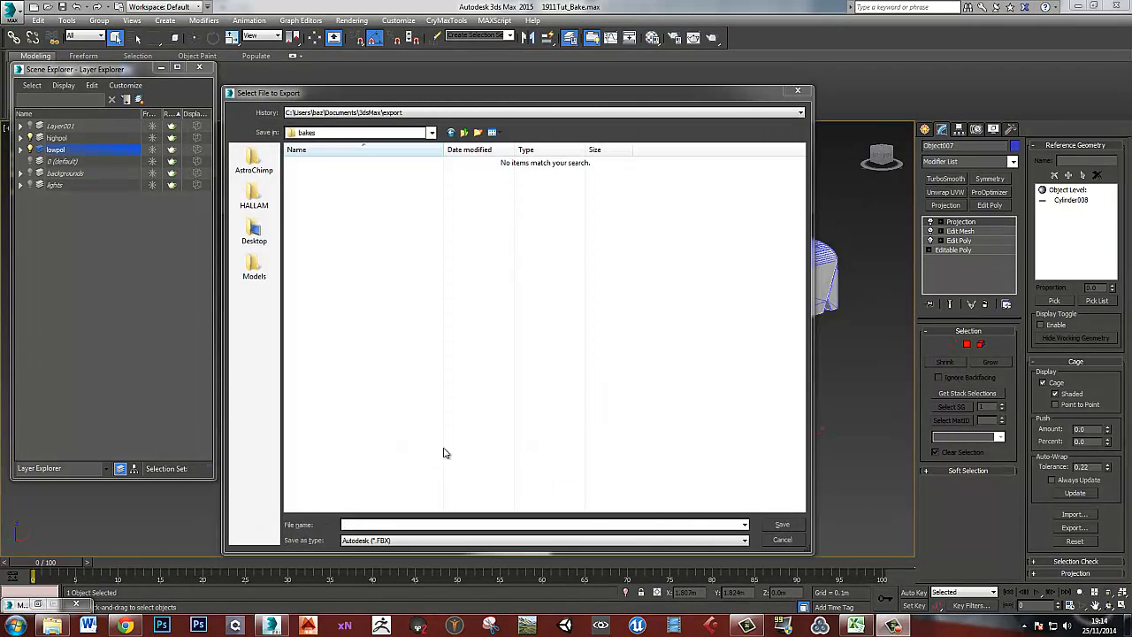
click(397, 540)
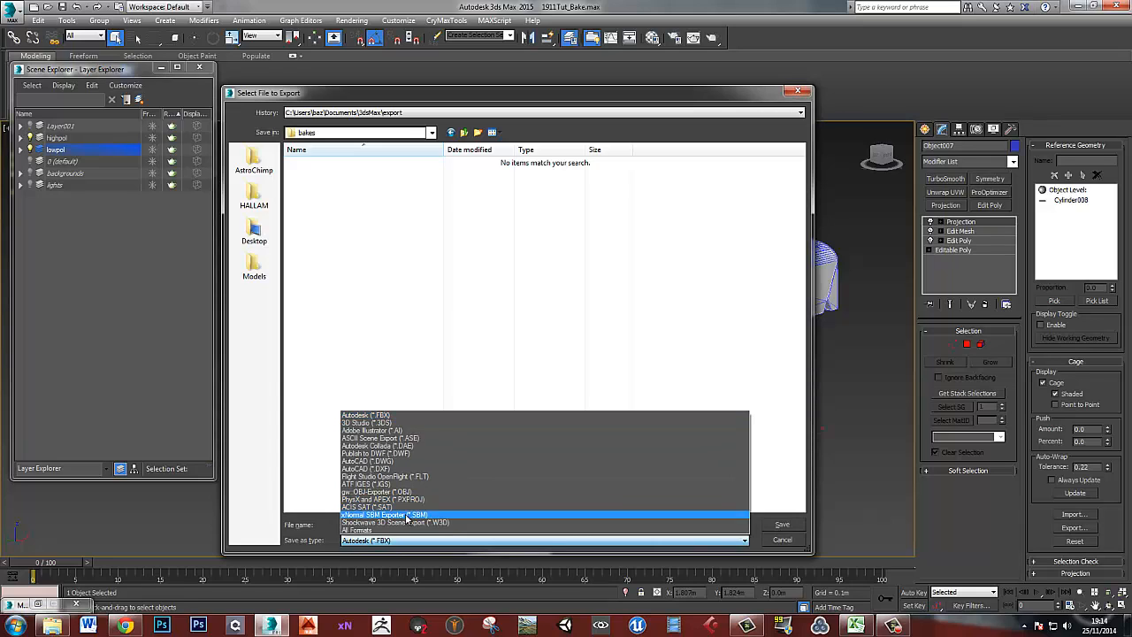
click(403, 515)
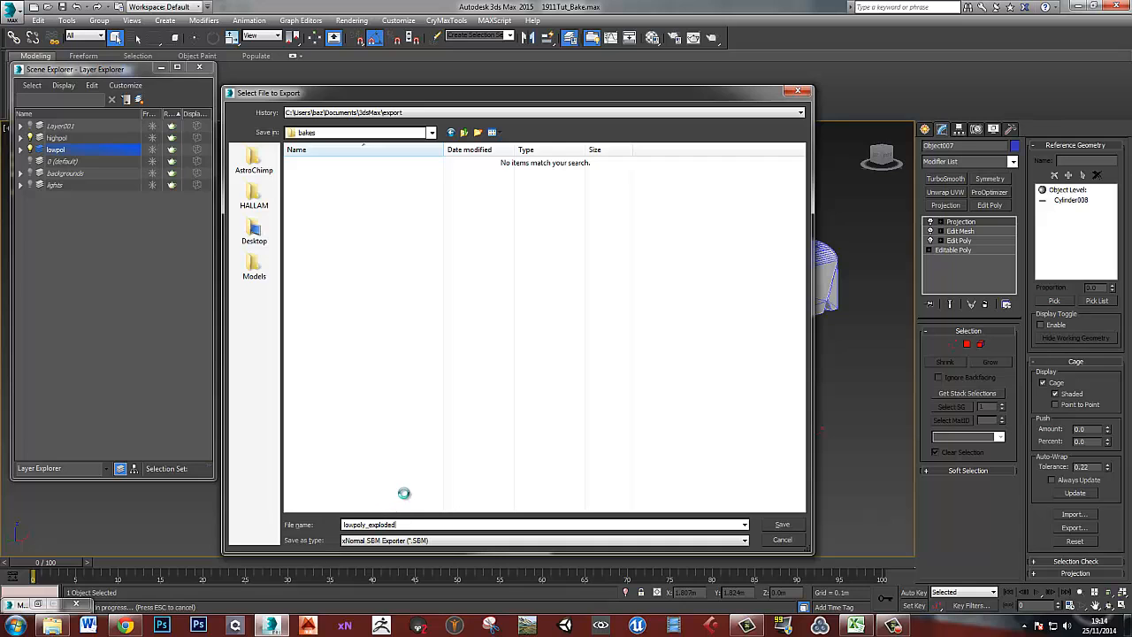
click(785, 523)
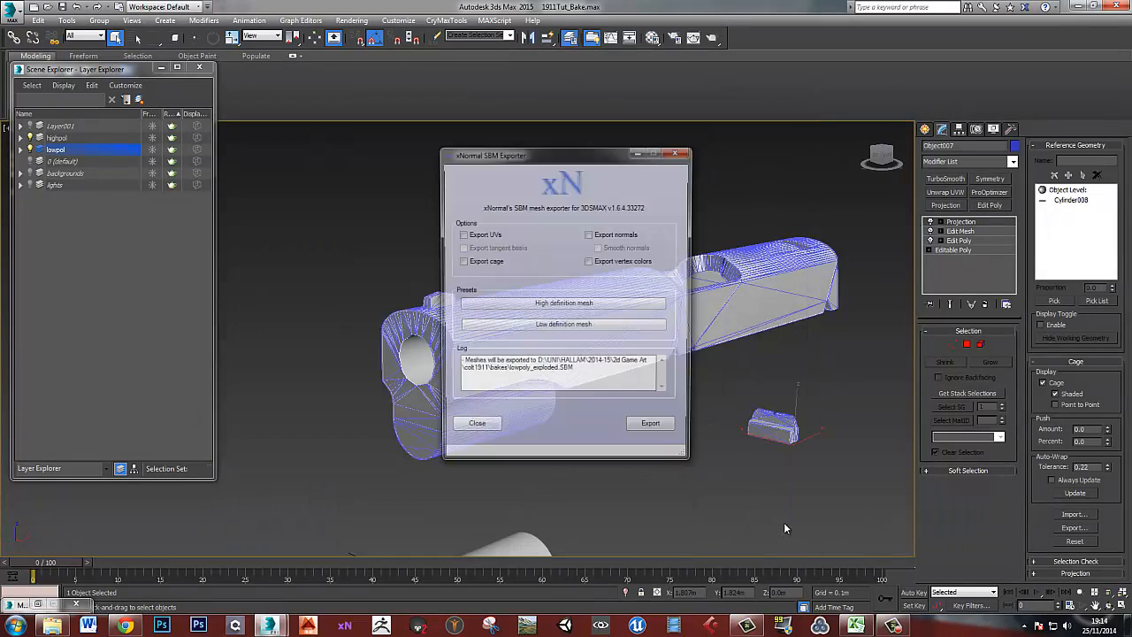
Run the xNormal SBM export with the Low definition mesh preset, including the cage, and close the exporter
click(573, 329)
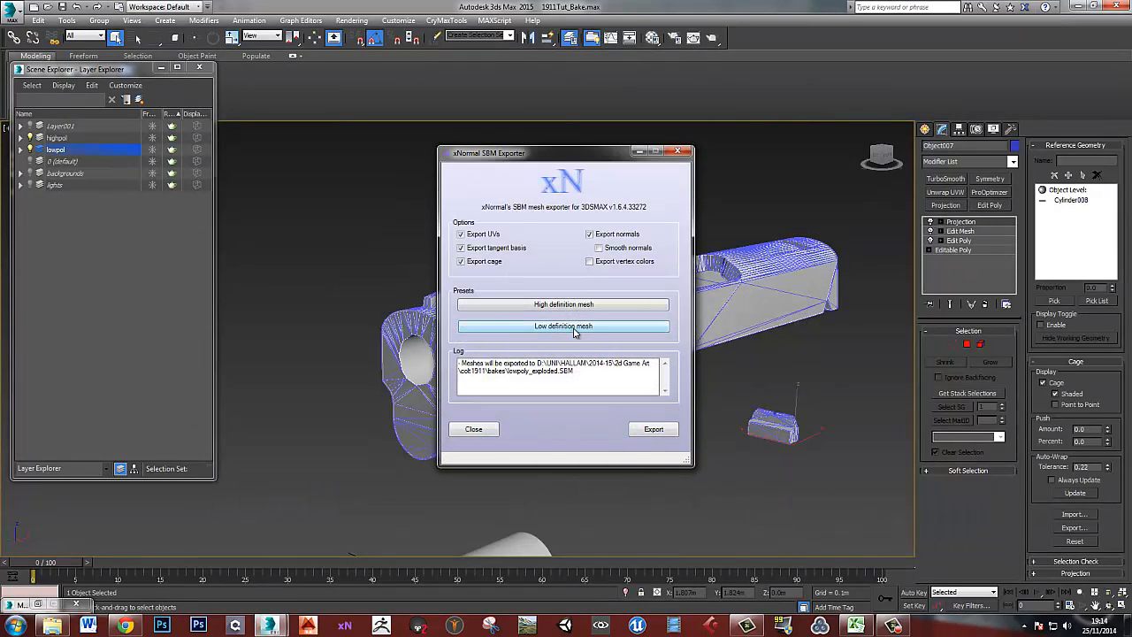
click(658, 431)
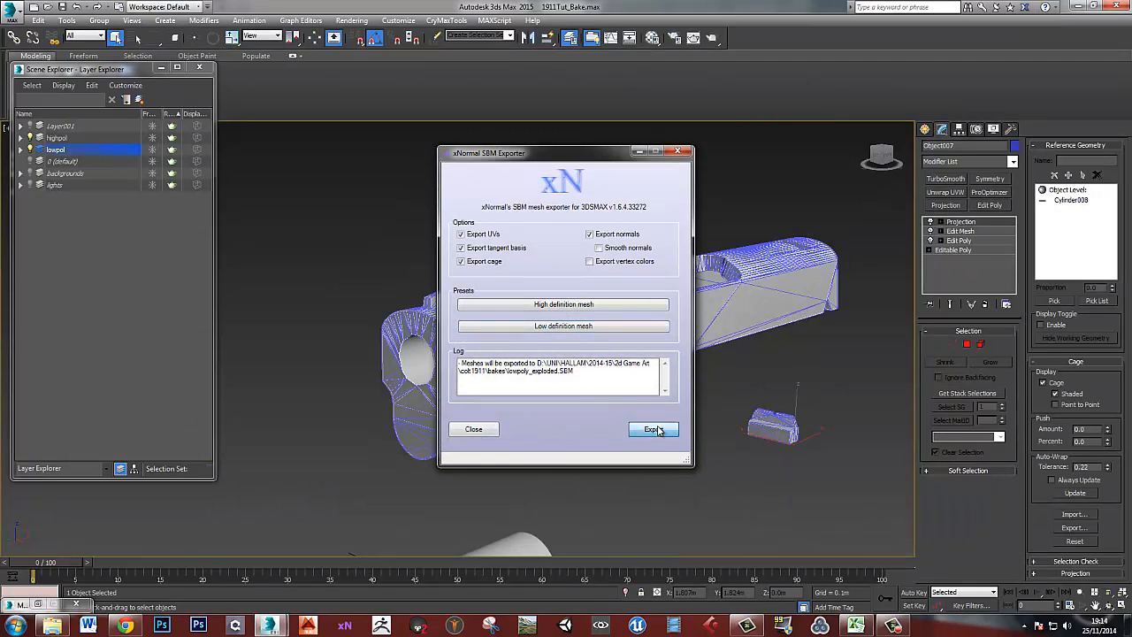
click(473, 428)
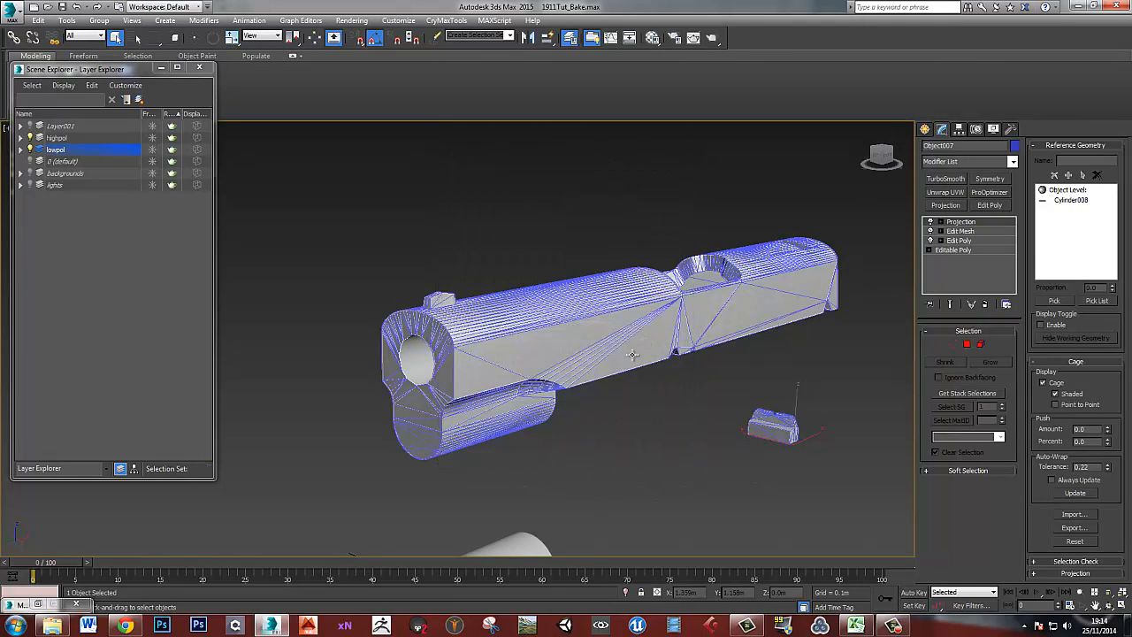
Export the high-poly slide as xNormal SBM file highpoly_exploded in the bakes folder, using the High definition mesh preset
click(409, 356)
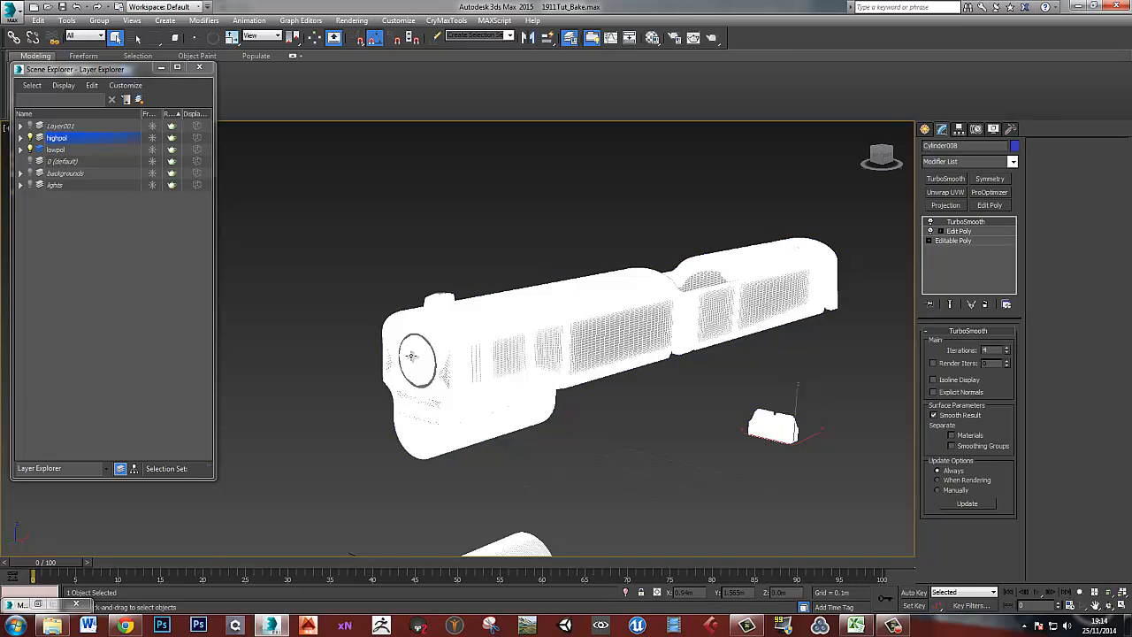
key(alt+f)
key(e)
key(e)
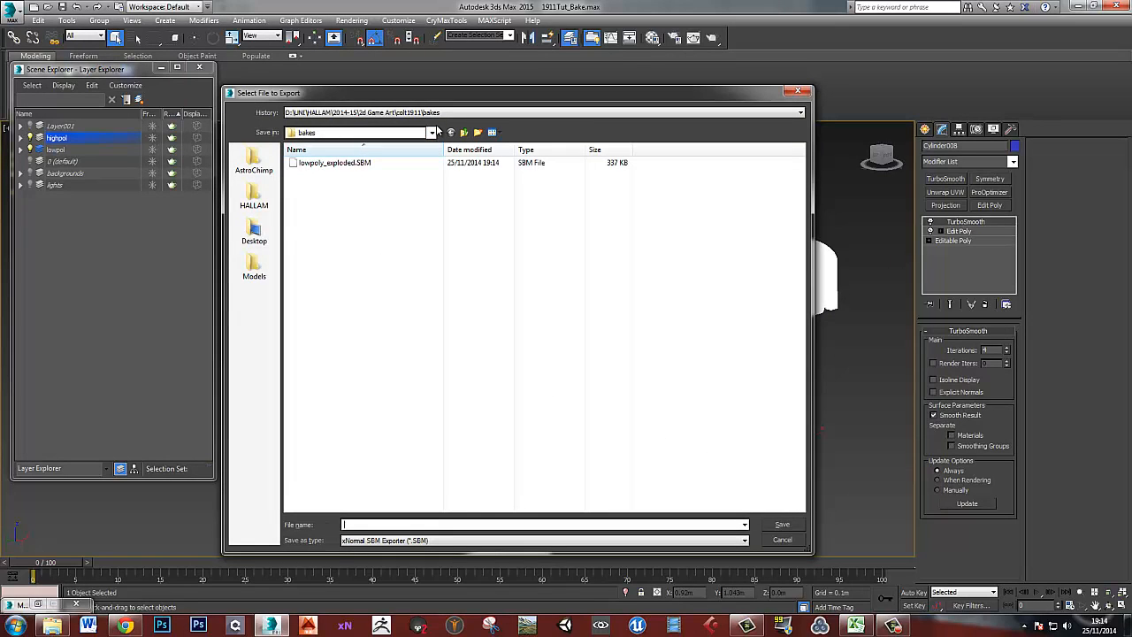
click(328, 165)
click(351, 525)
click(351, 525)
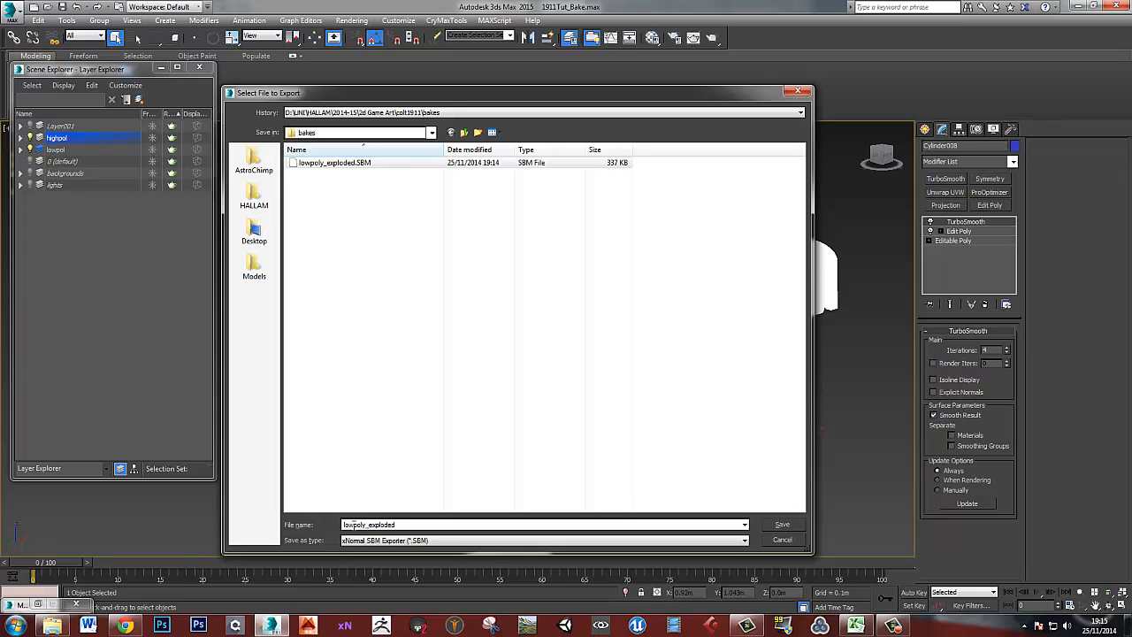
drag(352, 524, 337, 525)
text(high)
click(794, 524)
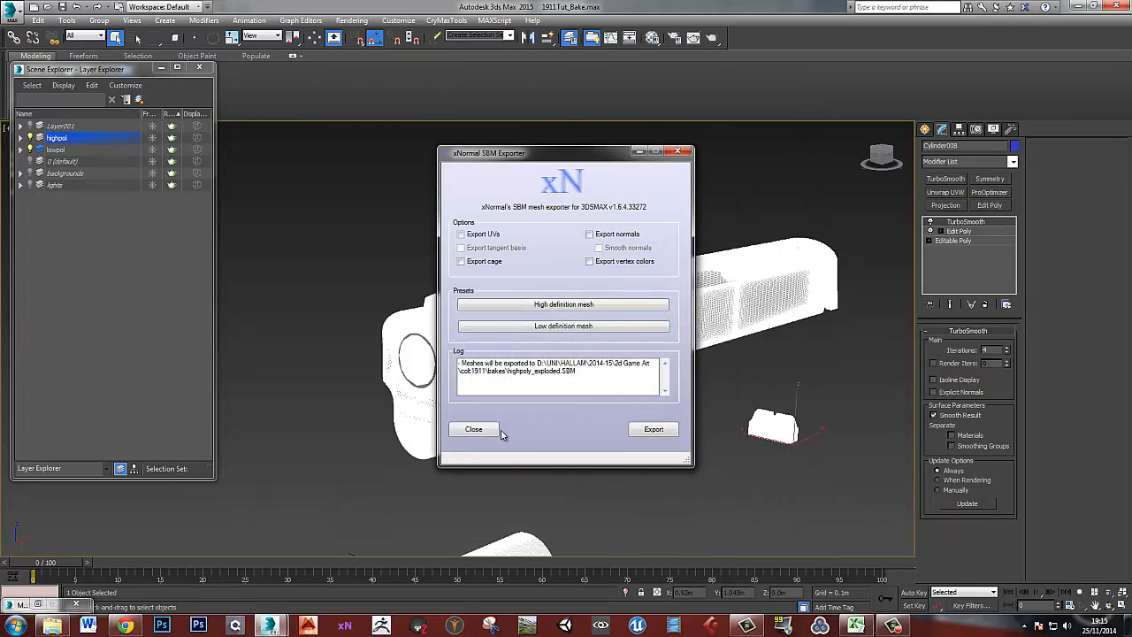
click(539, 305)
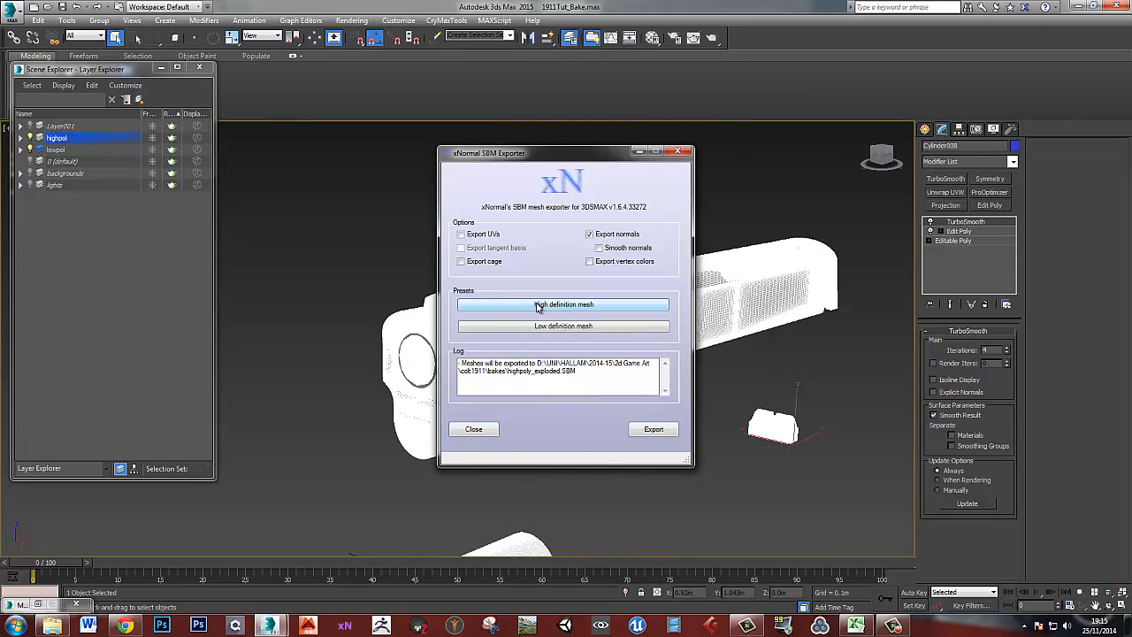
click(652, 429)
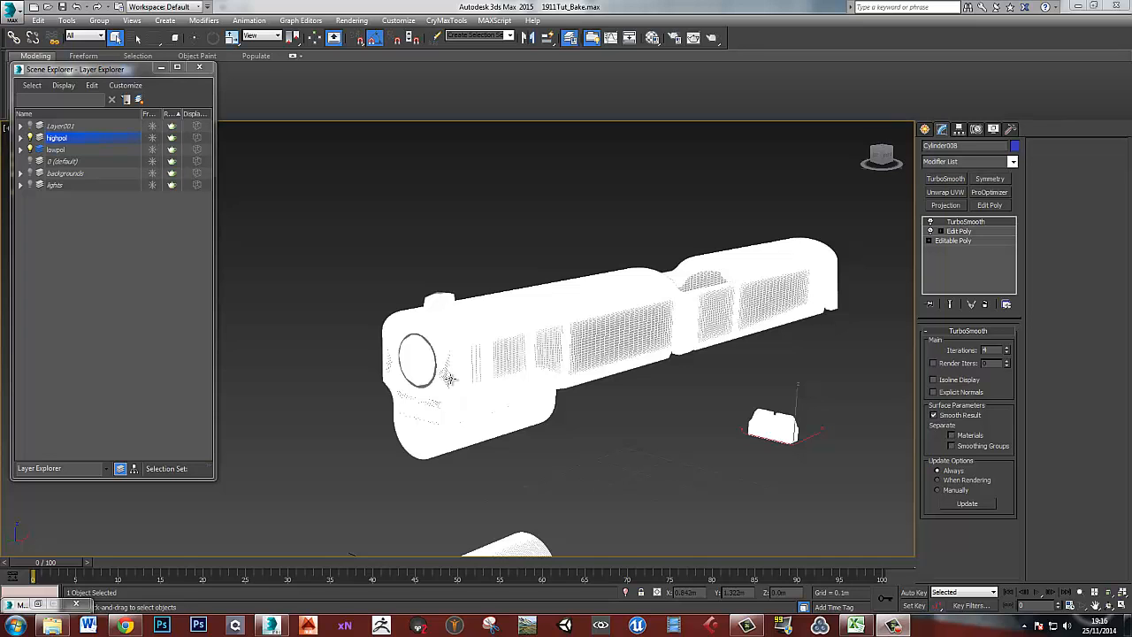
Reselect the low-poly slide and return its exploded parts to their assembled positions
click(435, 378)
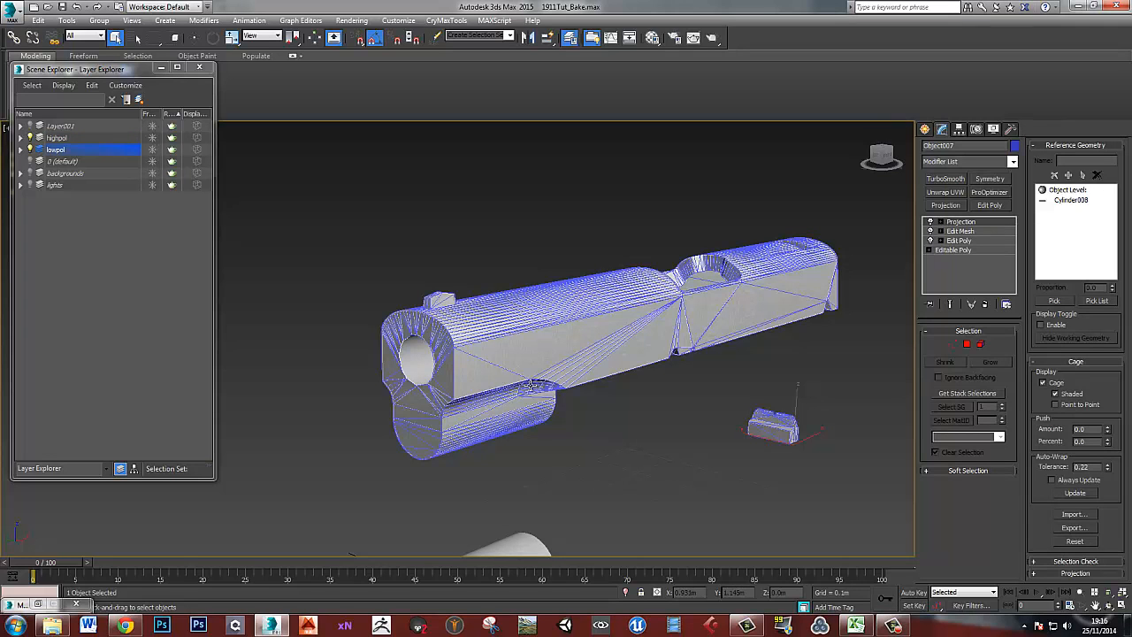
scroll(530, 386, up, 4)
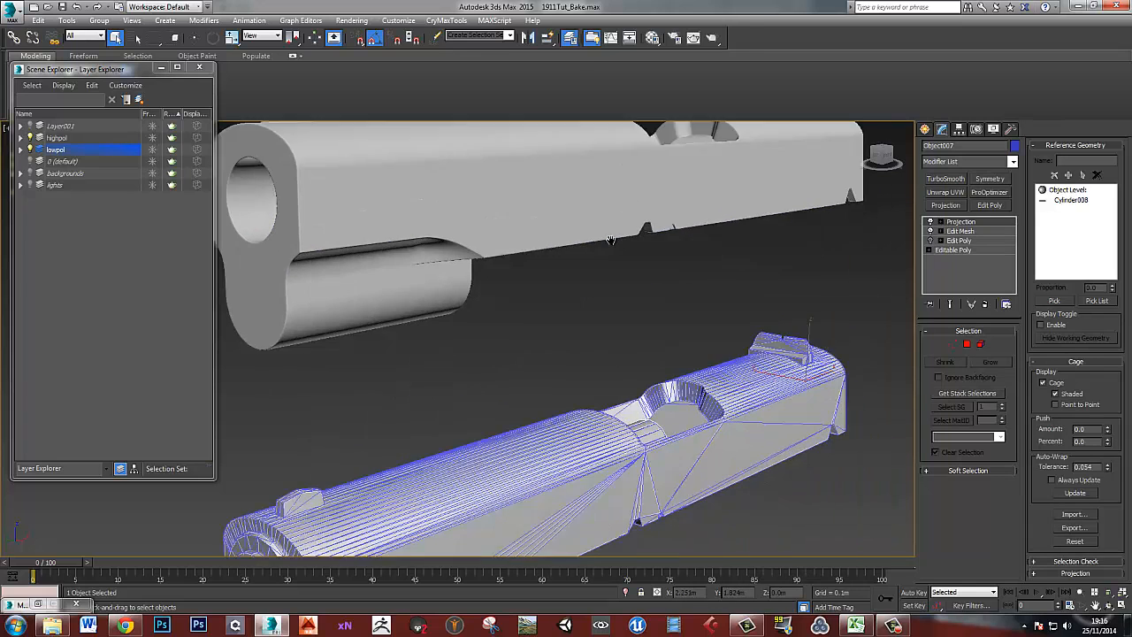
scroll(741, 297, up, 2)
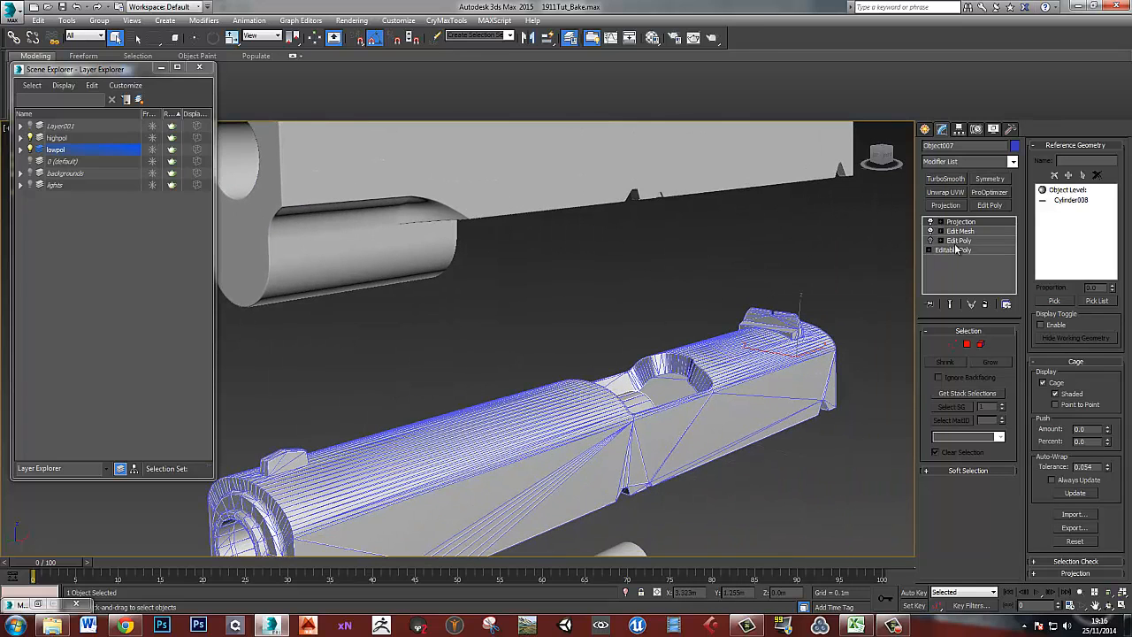
middle_drag(583, 395, 608, 308)
scroll(561, 300, down, 3)
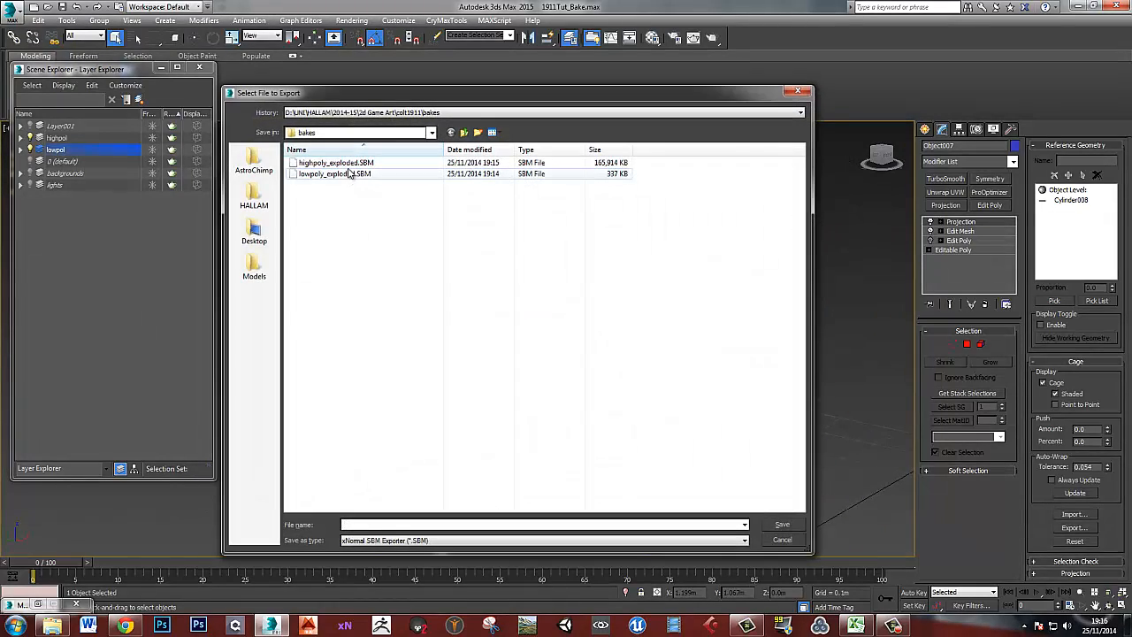
click(336, 173)
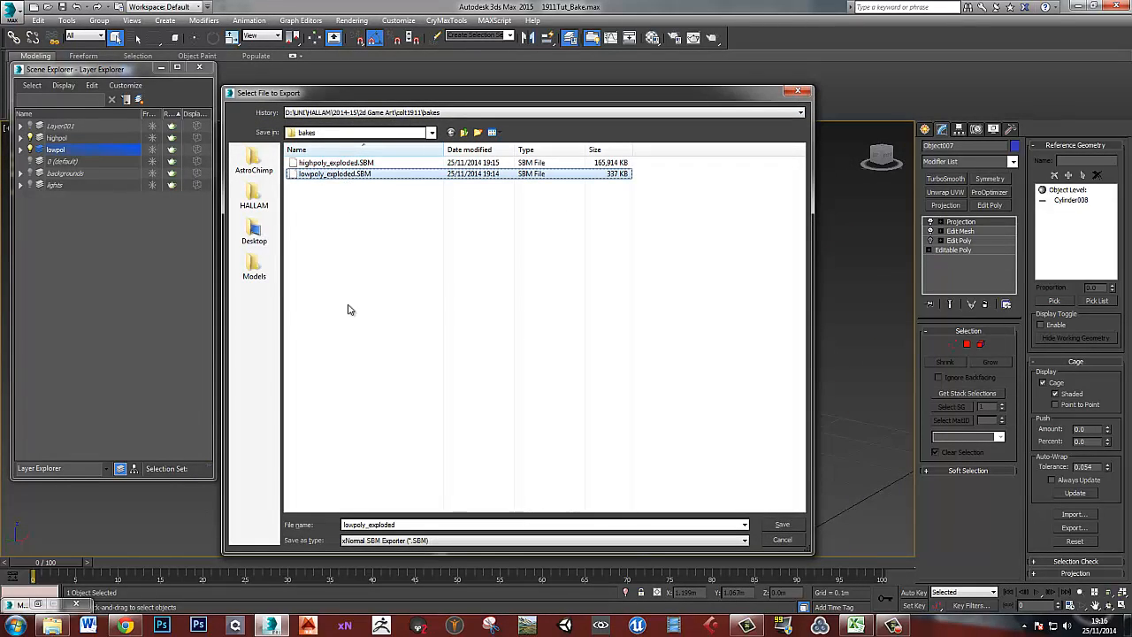
click(368, 524)
drag(368, 524, 449, 522)
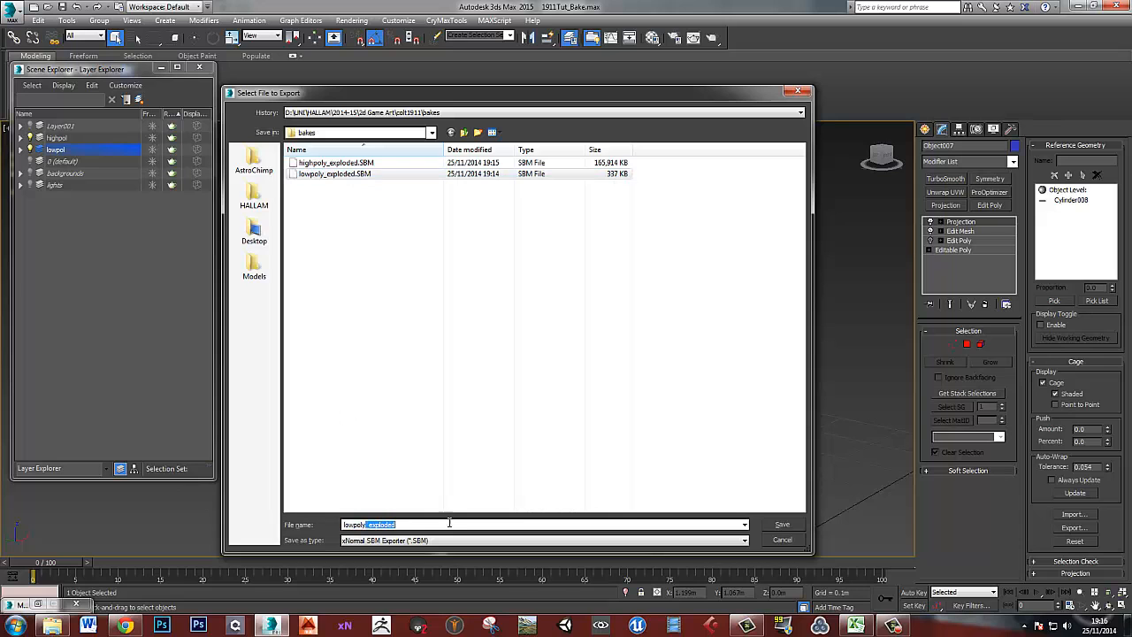
key(BackSpace)
click(627, 474)
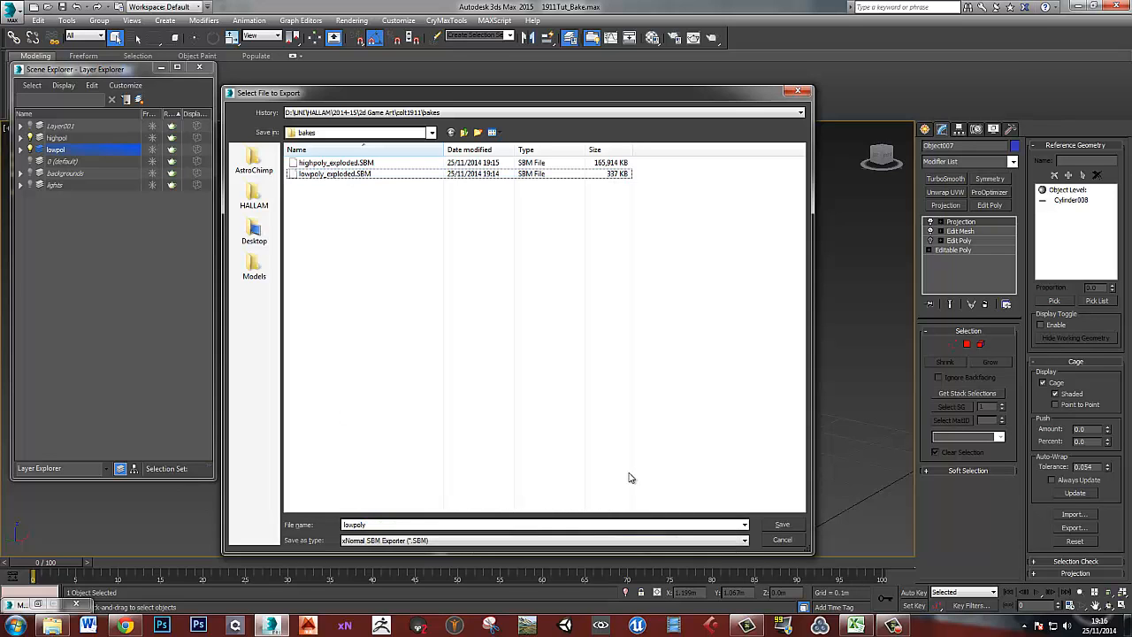
click(783, 523)
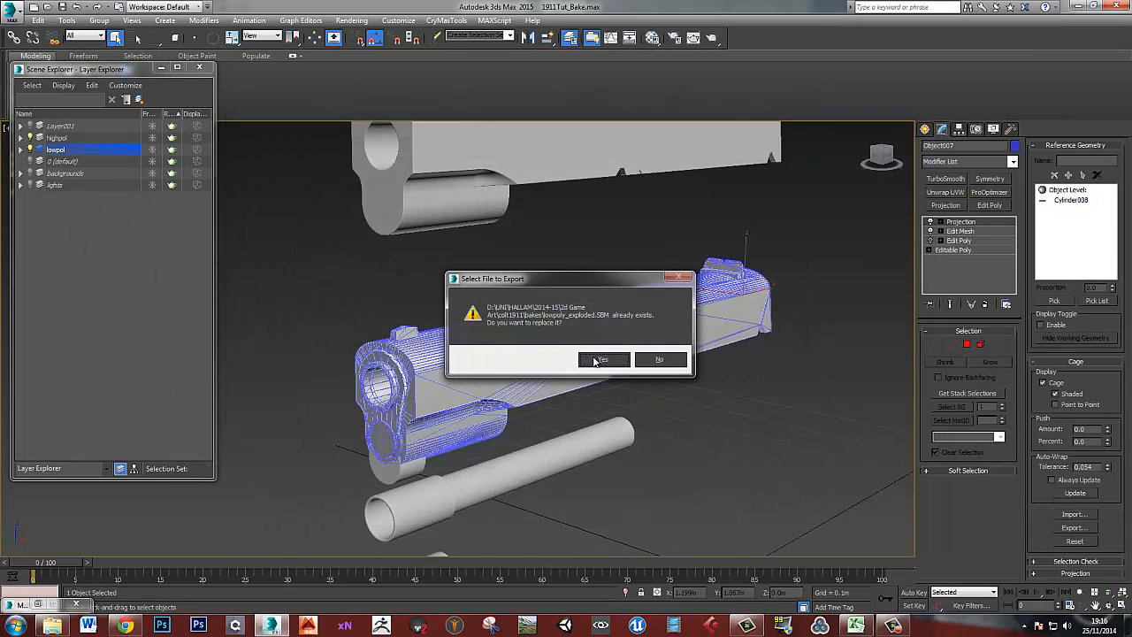
click(594, 362)
click(484, 430)
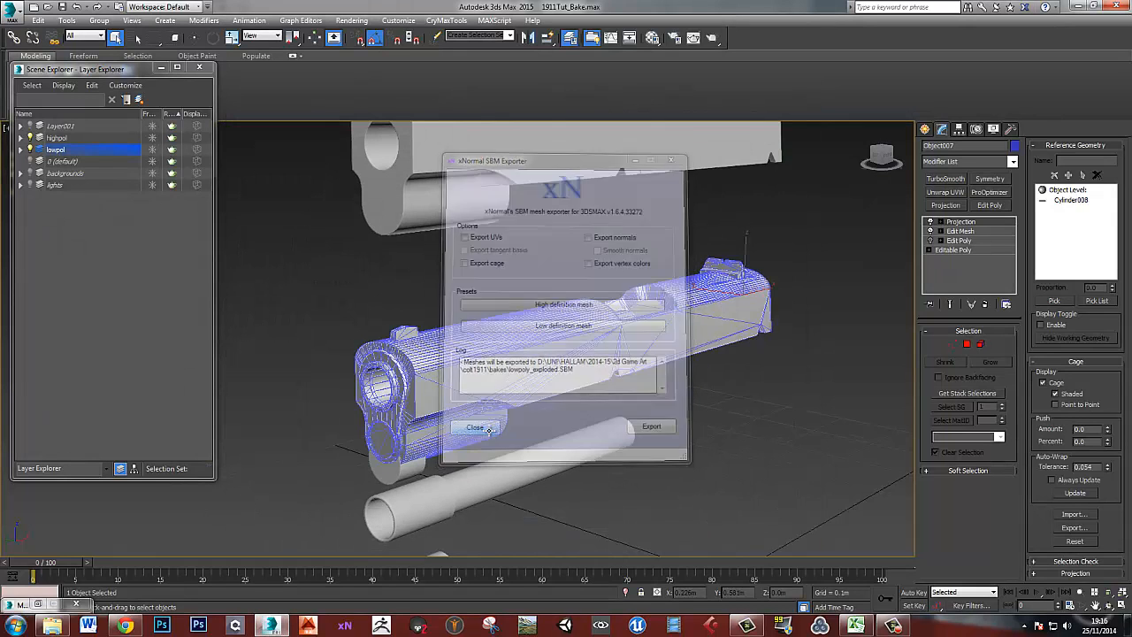
Save the selected assembled low-poly slide as xNormal SBM file lowpoly in the bakes folder
middle_drag(546, 394, 545, 383)
key(alt+f)
key(e)
key(s)
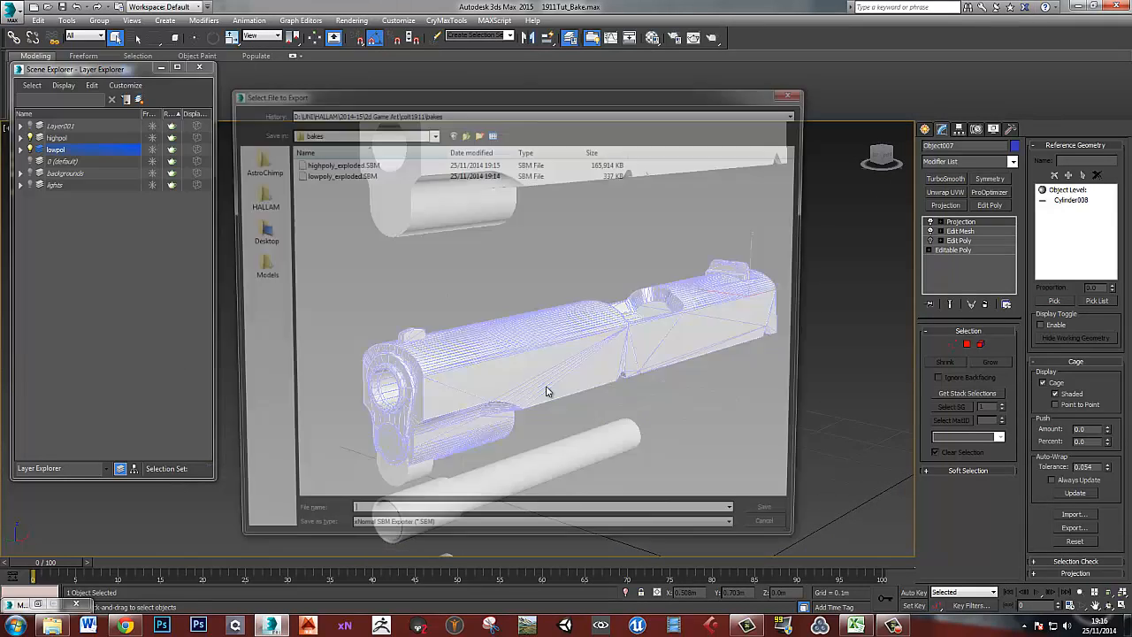
click(336, 175)
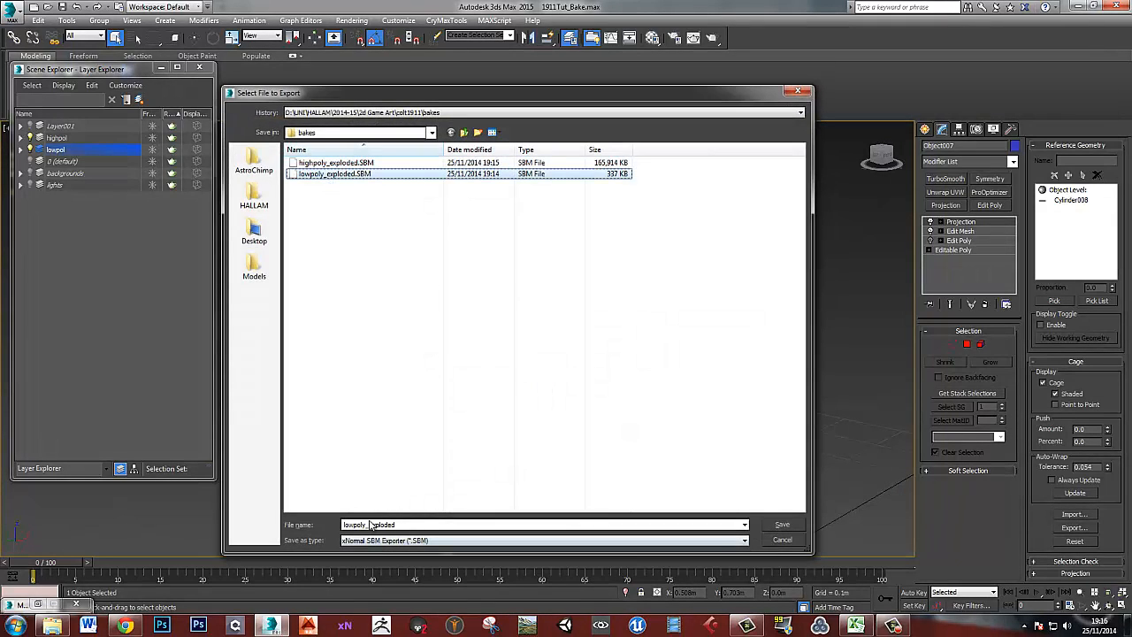
double_click(369, 524)
drag(367, 524, 413, 524)
key(BackSpace)
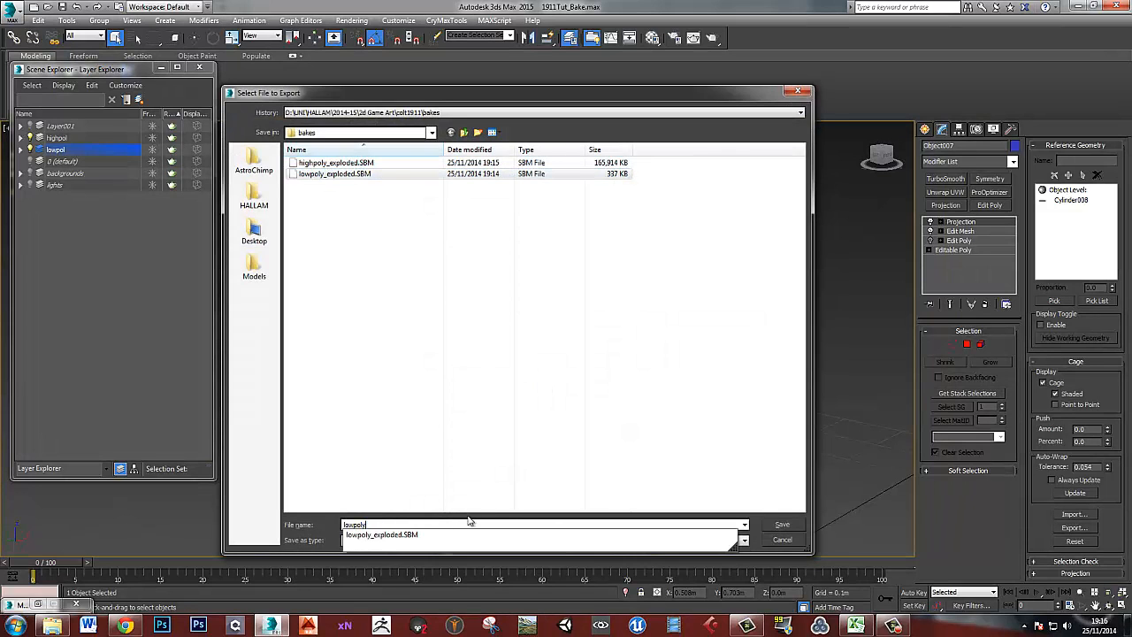
click(471, 524)
click(782, 525)
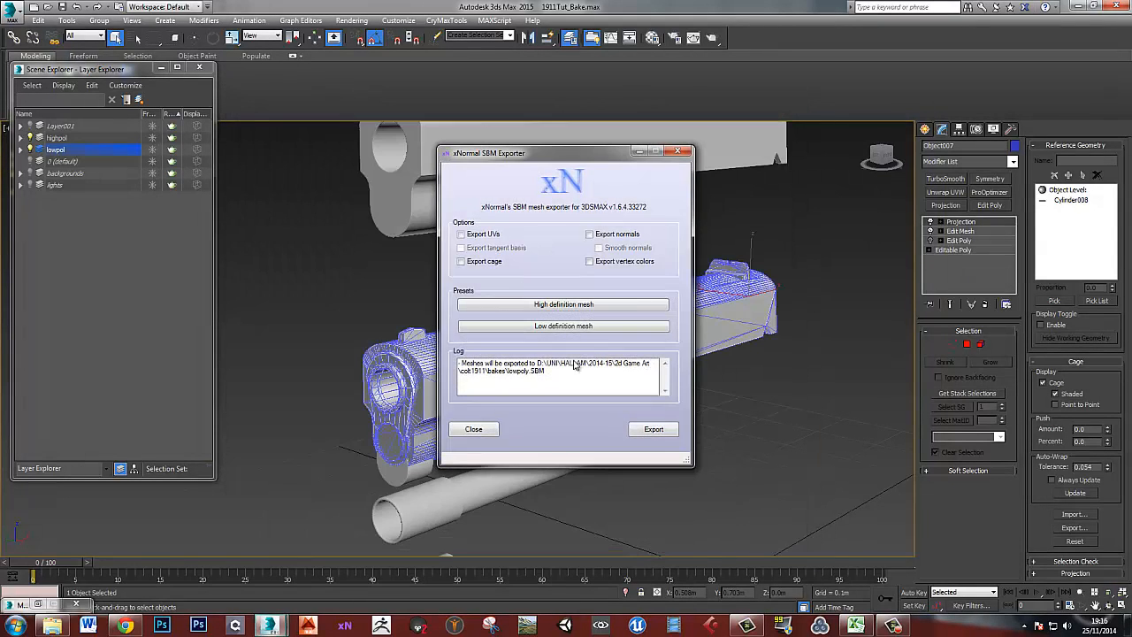
Run the SBM export of lowpoly with the Low definition mesh preset and close the exporter
click(550, 329)
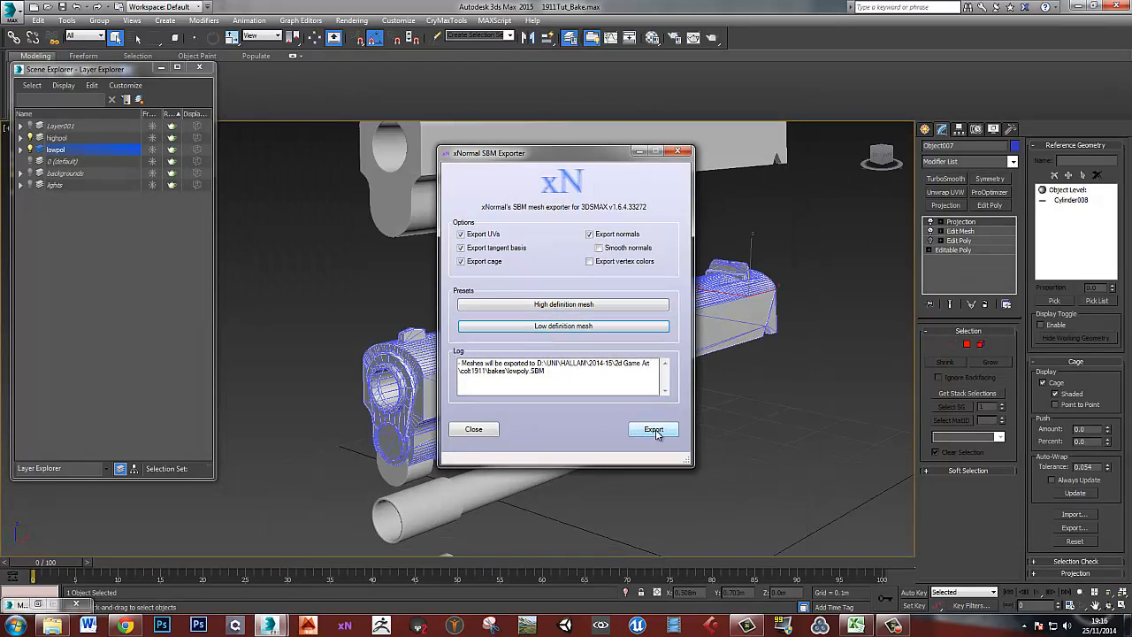
click(656, 431)
click(474, 429)
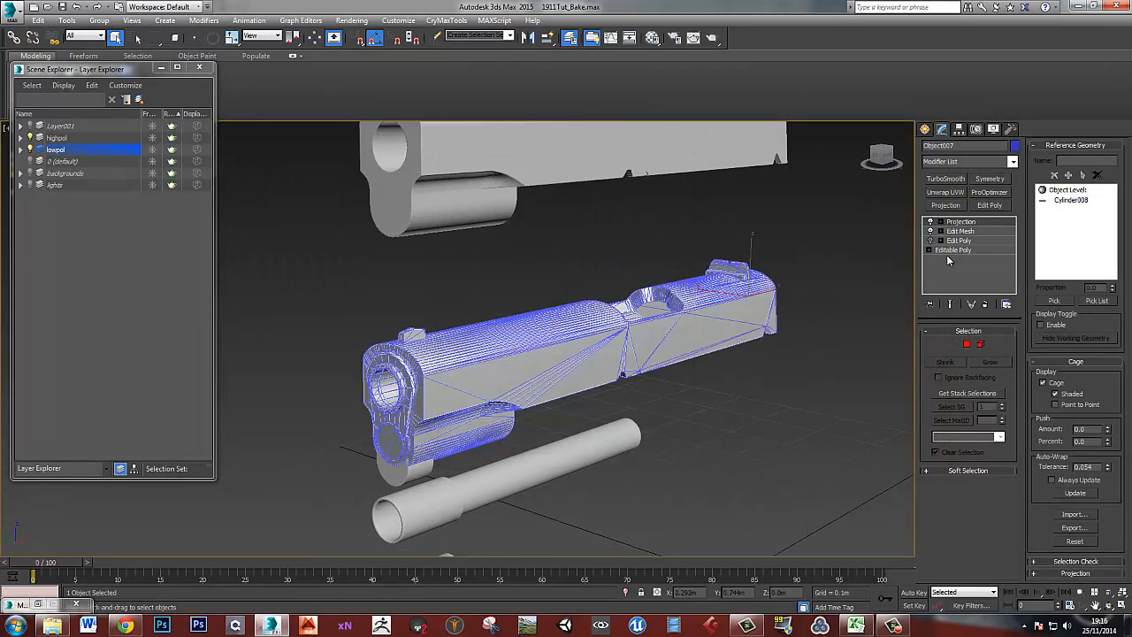
Select the high-poly slide and disable its Edit Poly modifier to return the exploded parts to their assembled positions
click(573, 164)
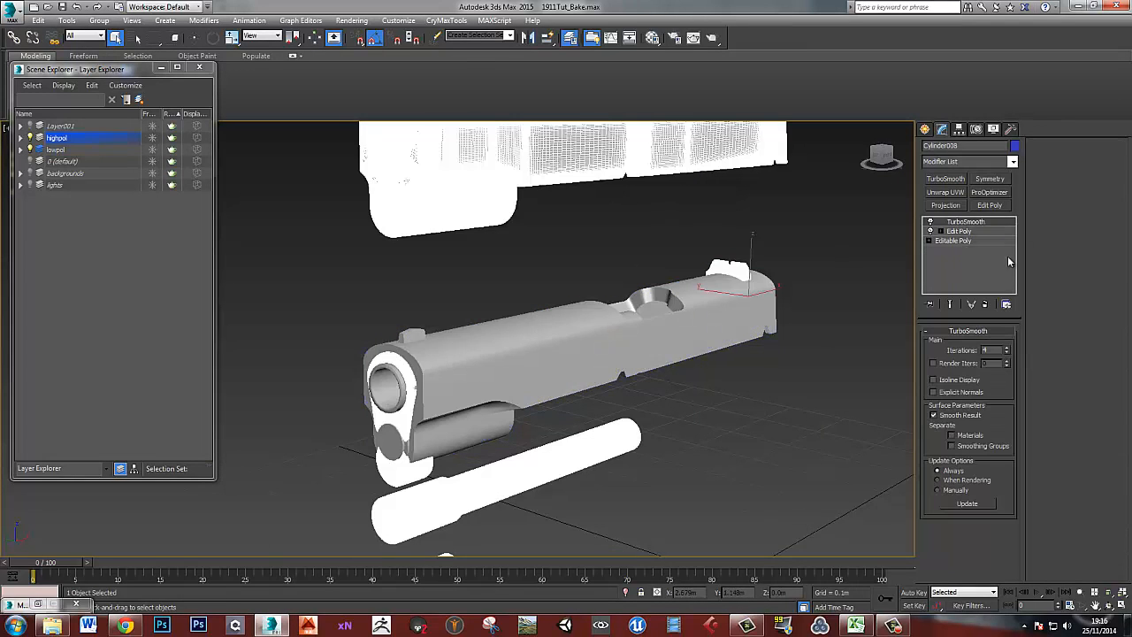
click(930, 231)
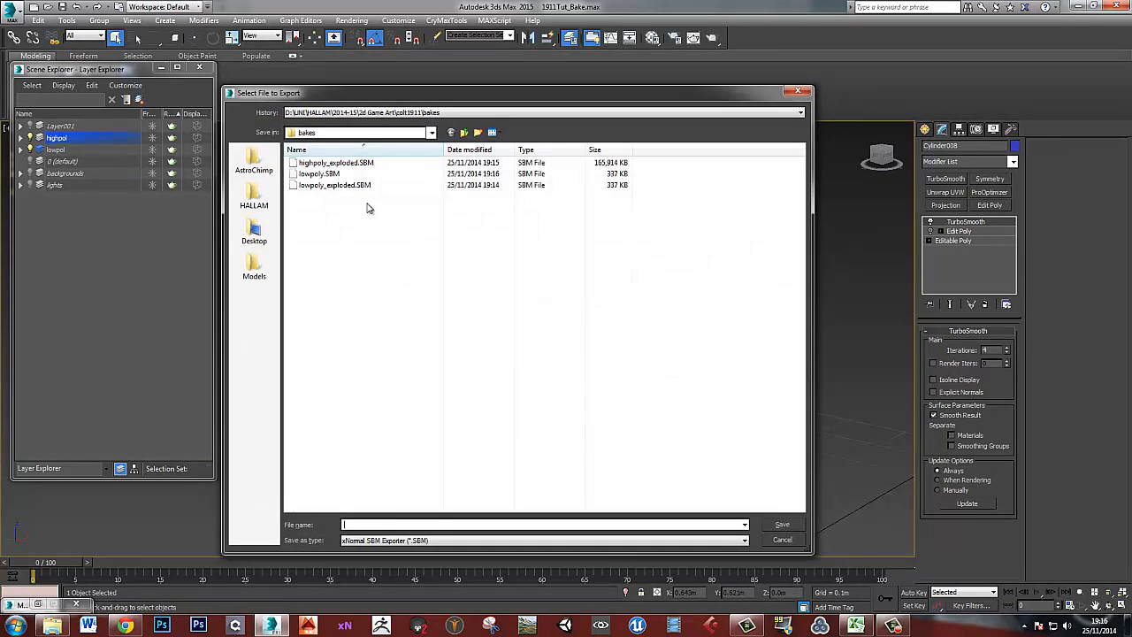
click(323, 175)
click(352, 525)
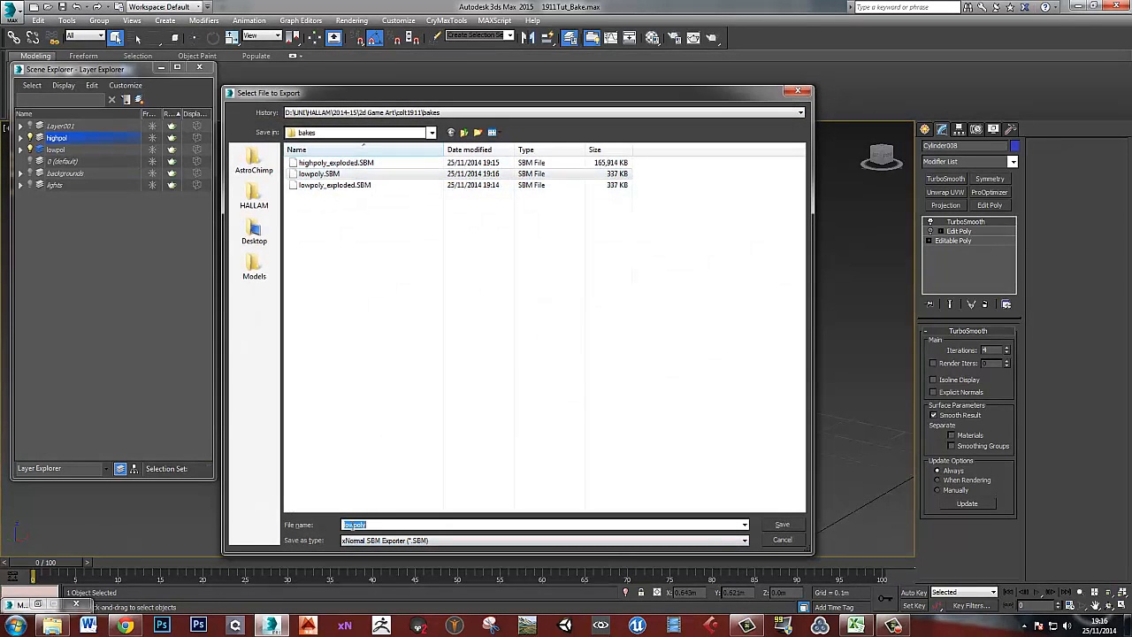
drag(353, 526, 319, 526)
text(high)
click(436, 484)
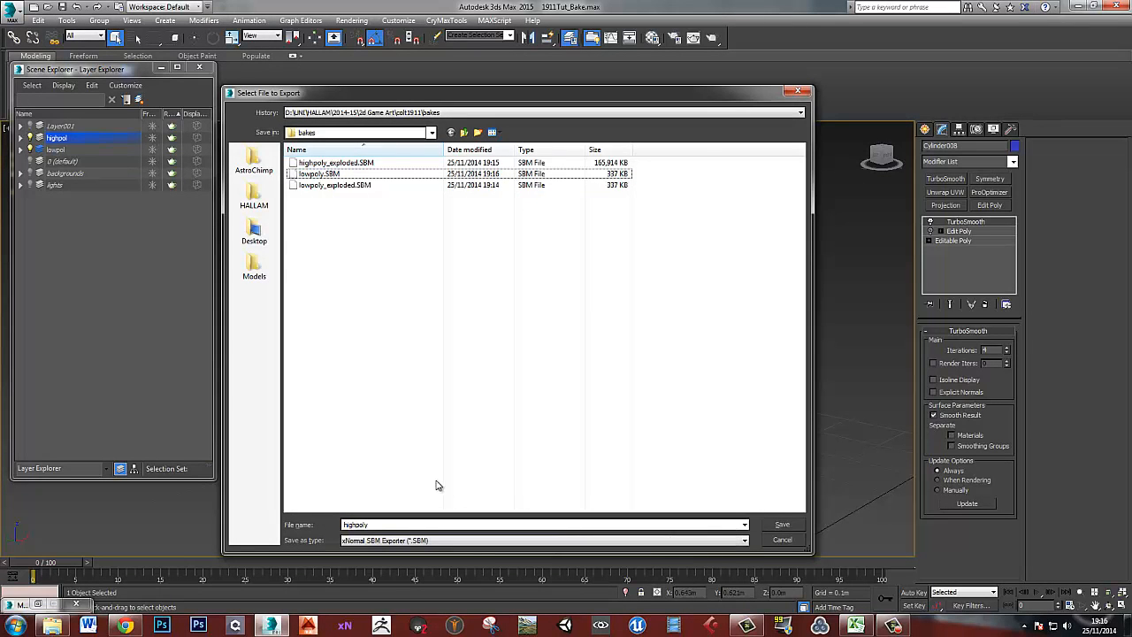
click(779, 525)
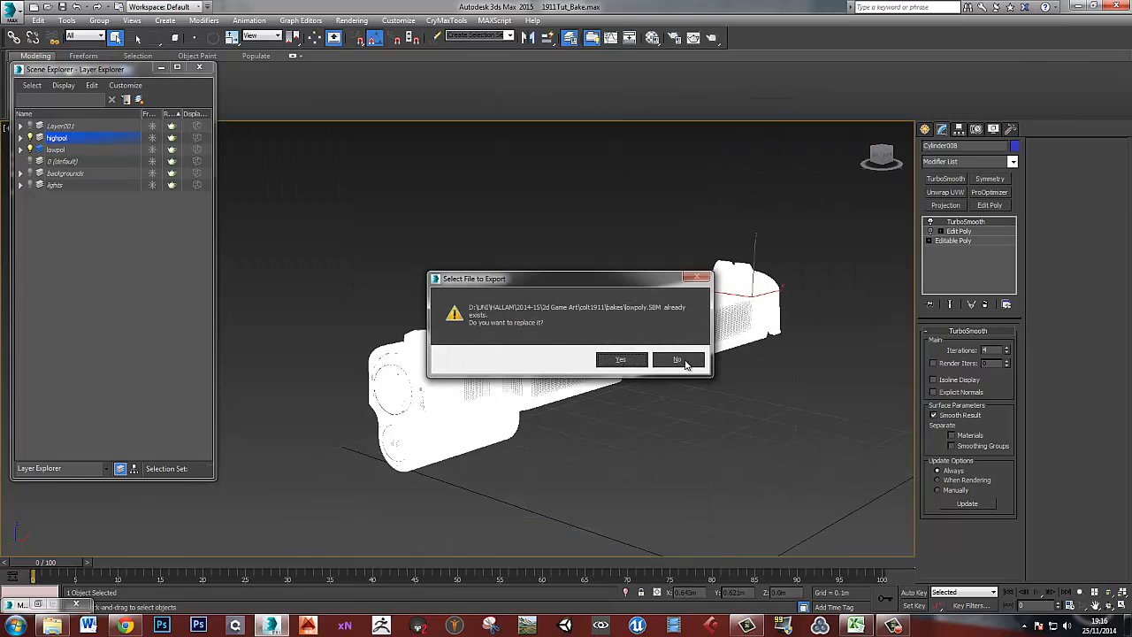
click(685, 362)
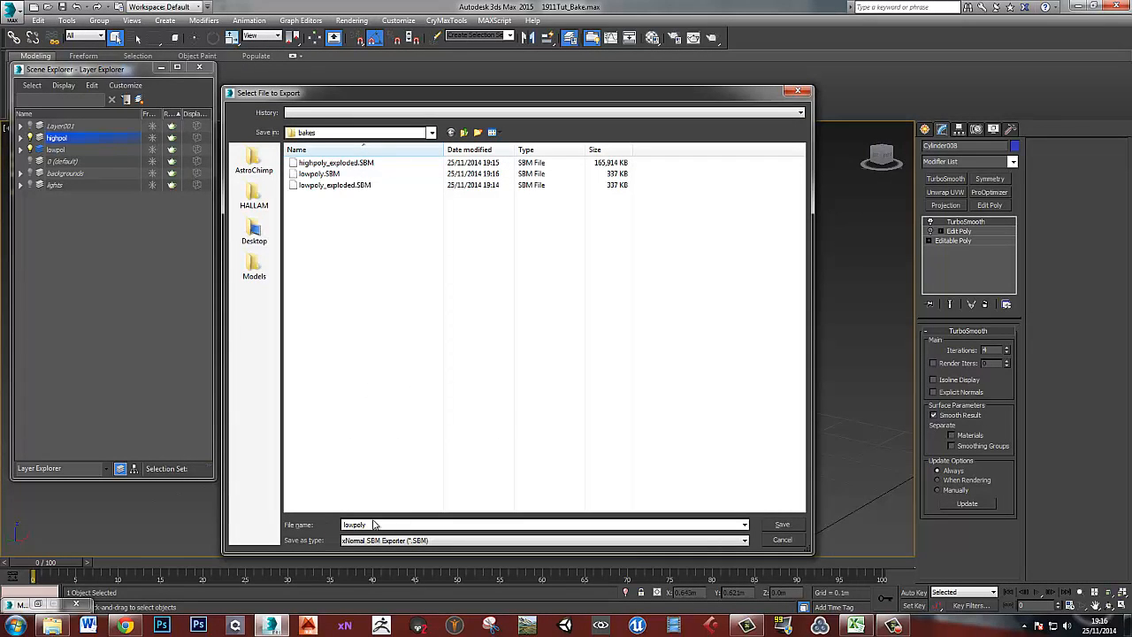
Export the assembled high-poly slide as SBM file highpoly using the High definition mesh preset, and close the exporter
double_click(374, 524)
text(highpol)
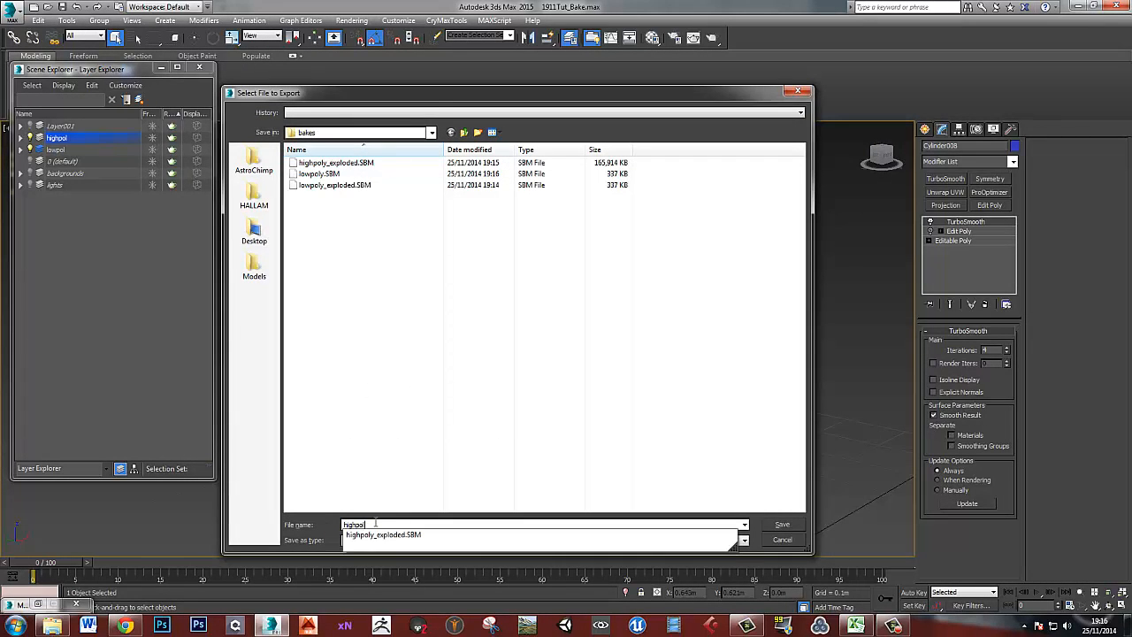
text(y)
key(Return)
click(590, 307)
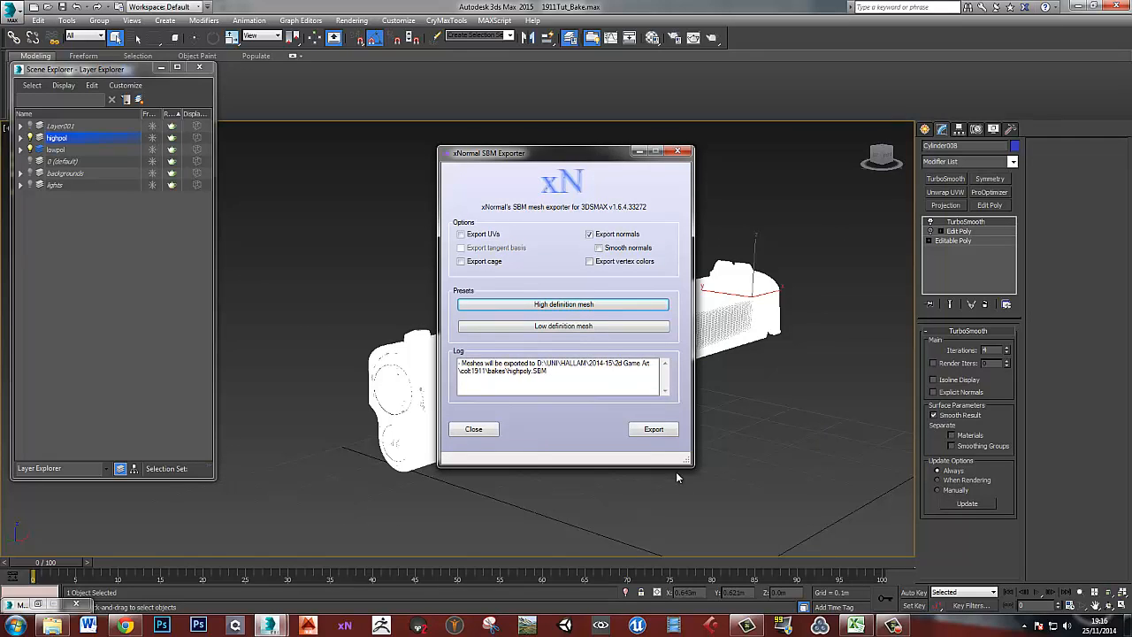
click(652, 429)
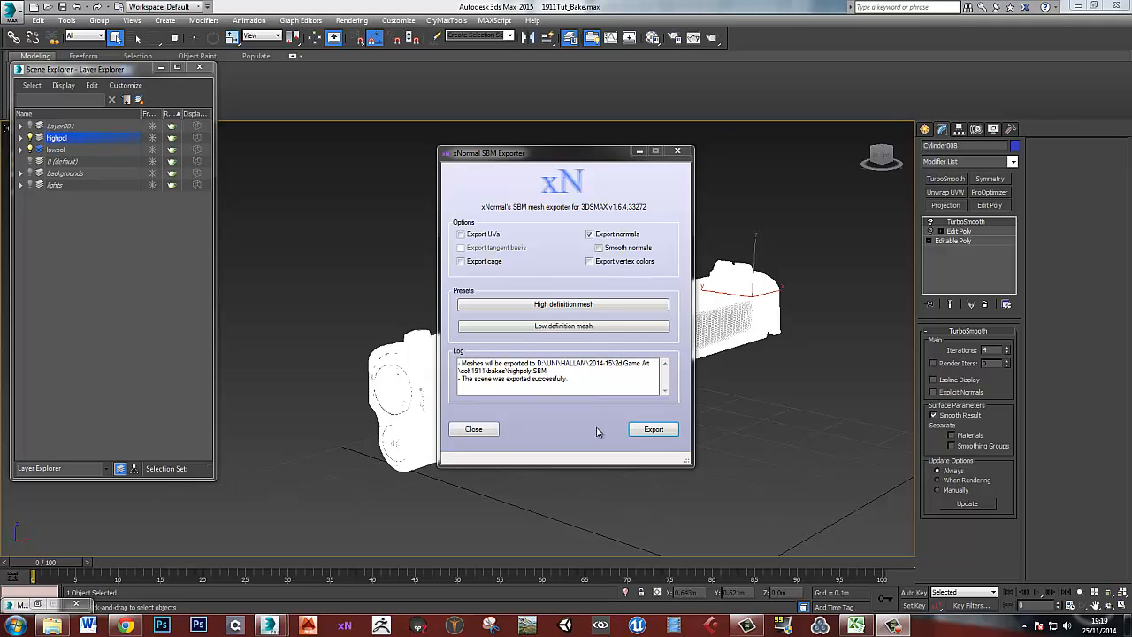
click(474, 429)
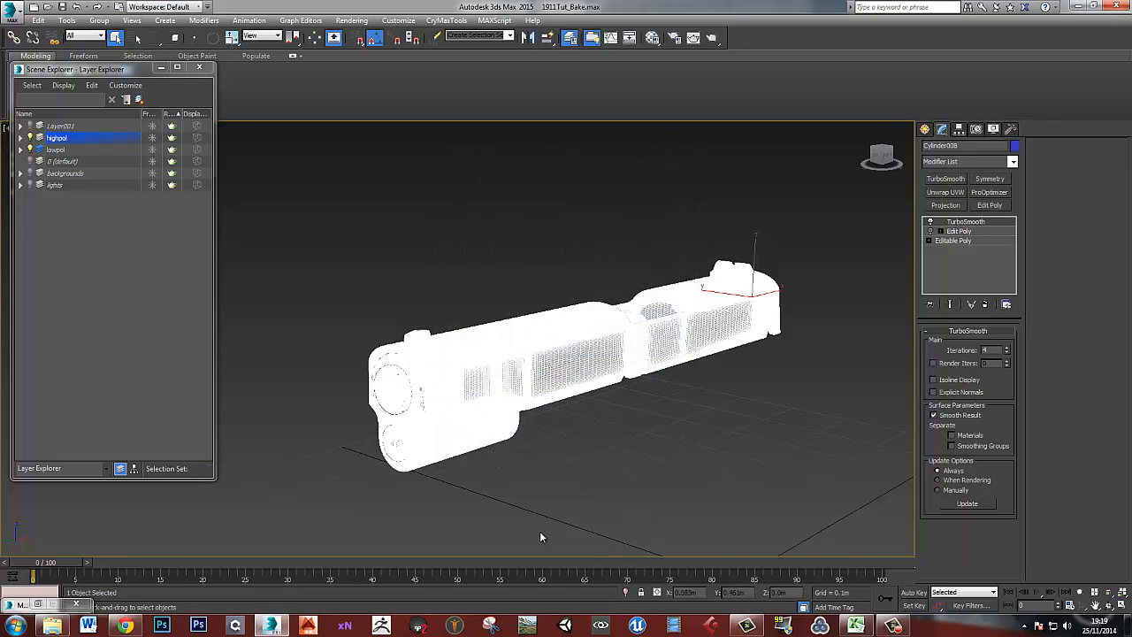
Switch to xNormal and clear all old meshes from the high definition and low definition mesh lists
click(346, 626)
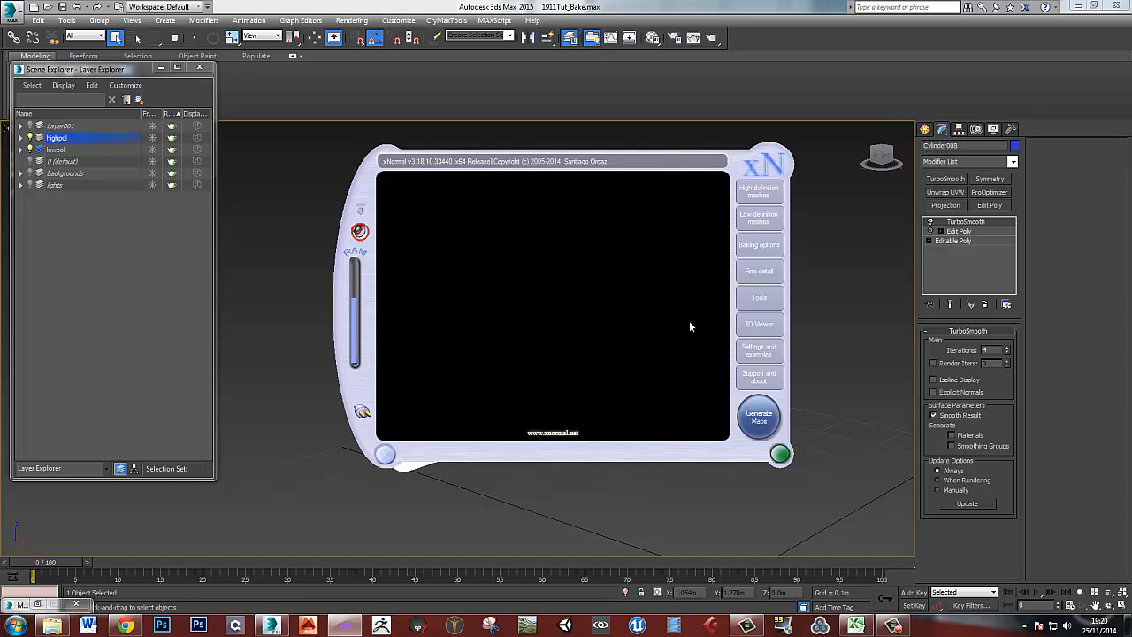
click(754, 196)
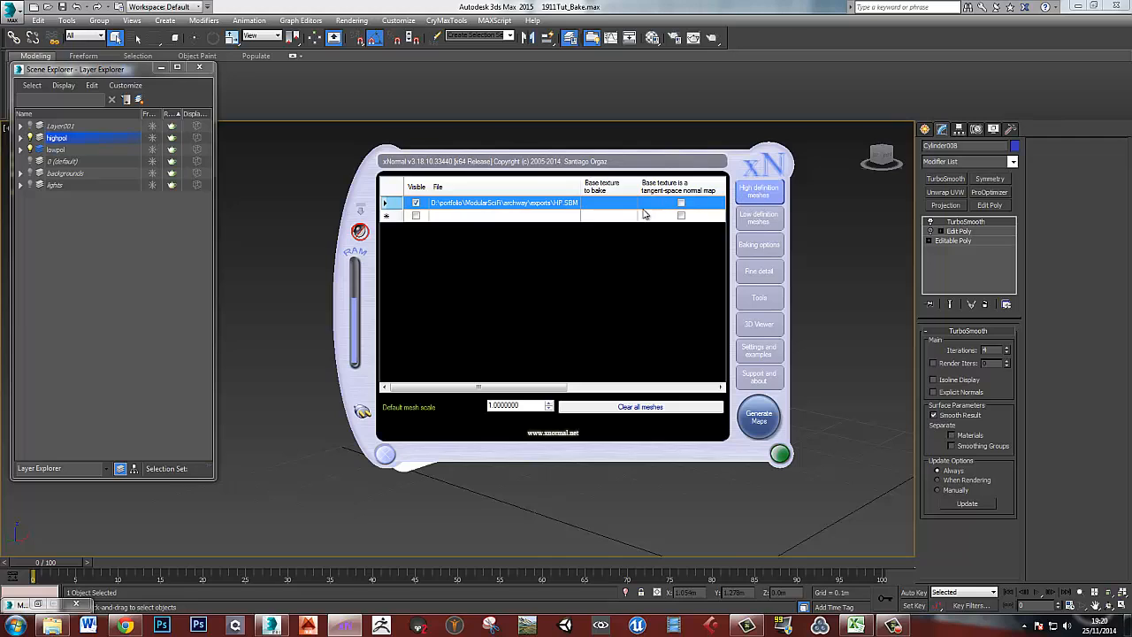
right_click(614, 208)
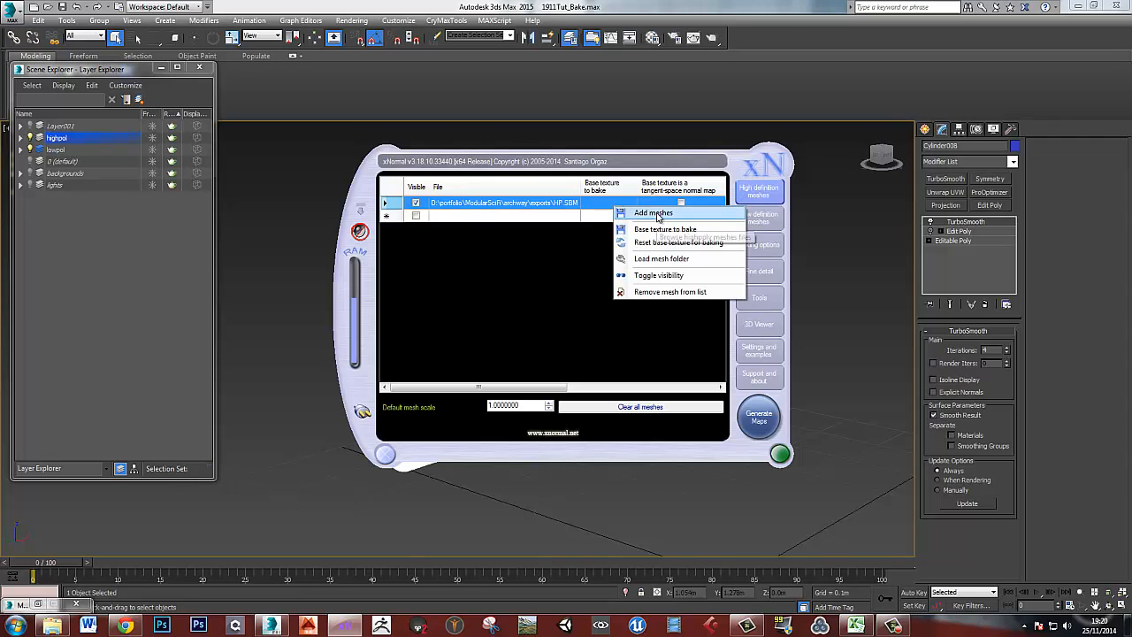
click(636, 409)
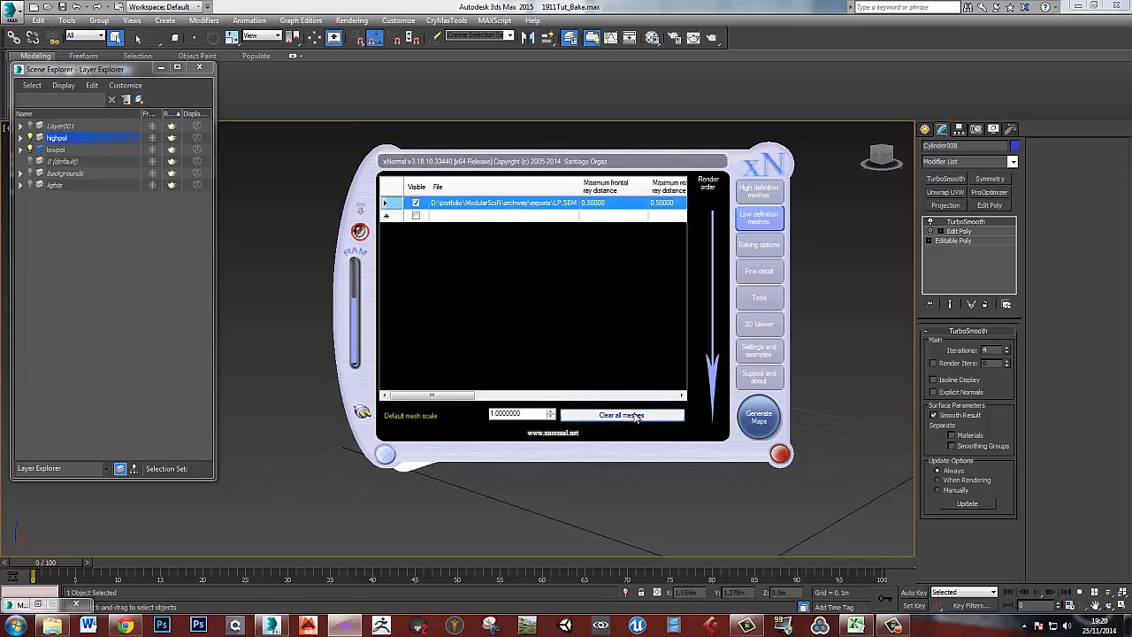
click(633, 414)
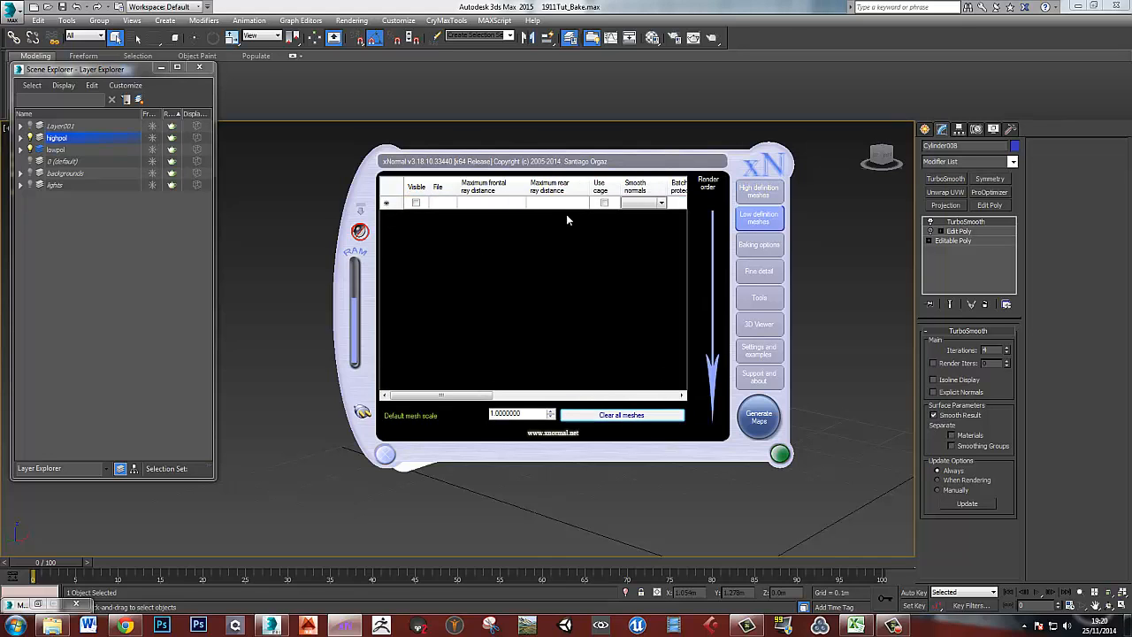
Add highpoly_exploded.SBM from the bakes folder as the high definition mesh
click(769, 196)
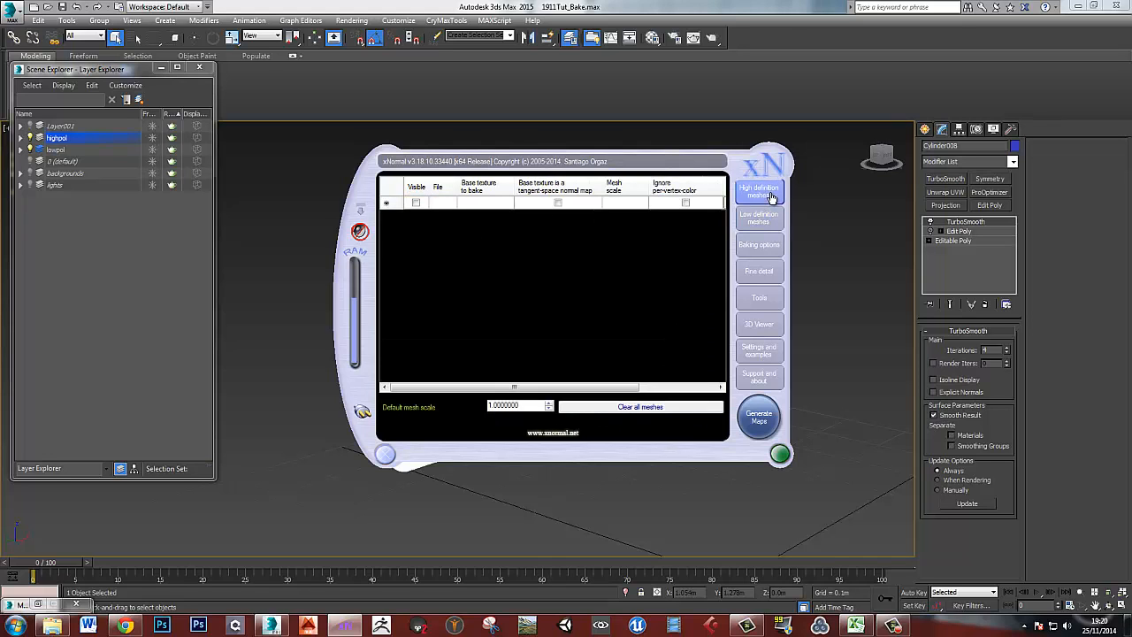
right_click(507, 208)
click(565, 214)
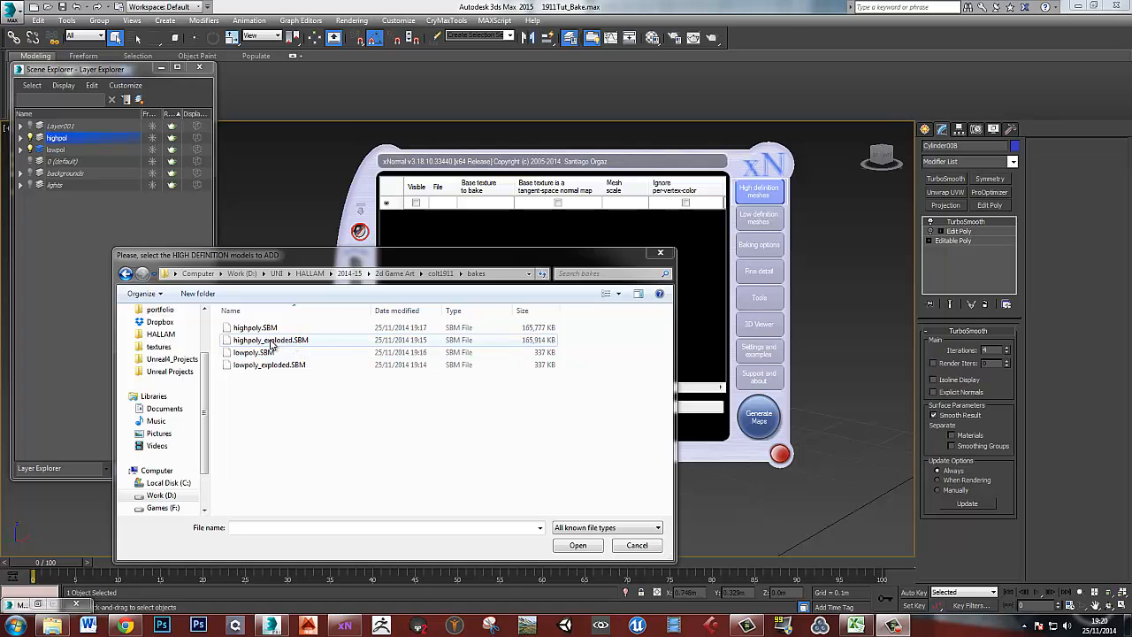
click(271, 341)
click(577, 544)
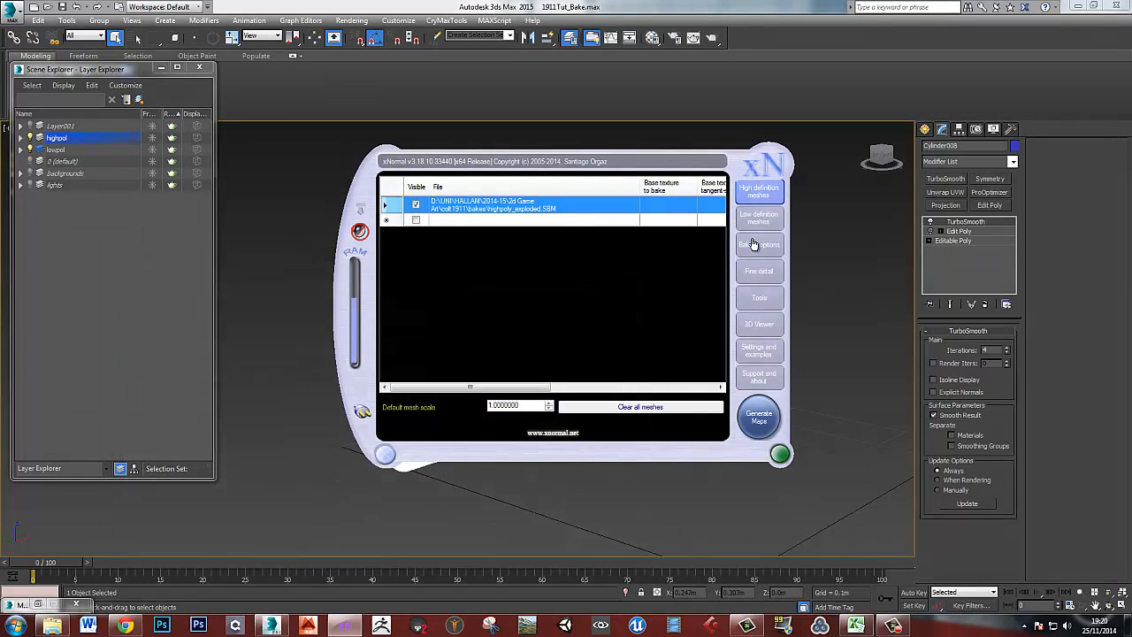
Add lowpoly_exploded.SBM from the bakes folder as the low definition mesh
click(758, 218)
right_click(525, 203)
click(553, 212)
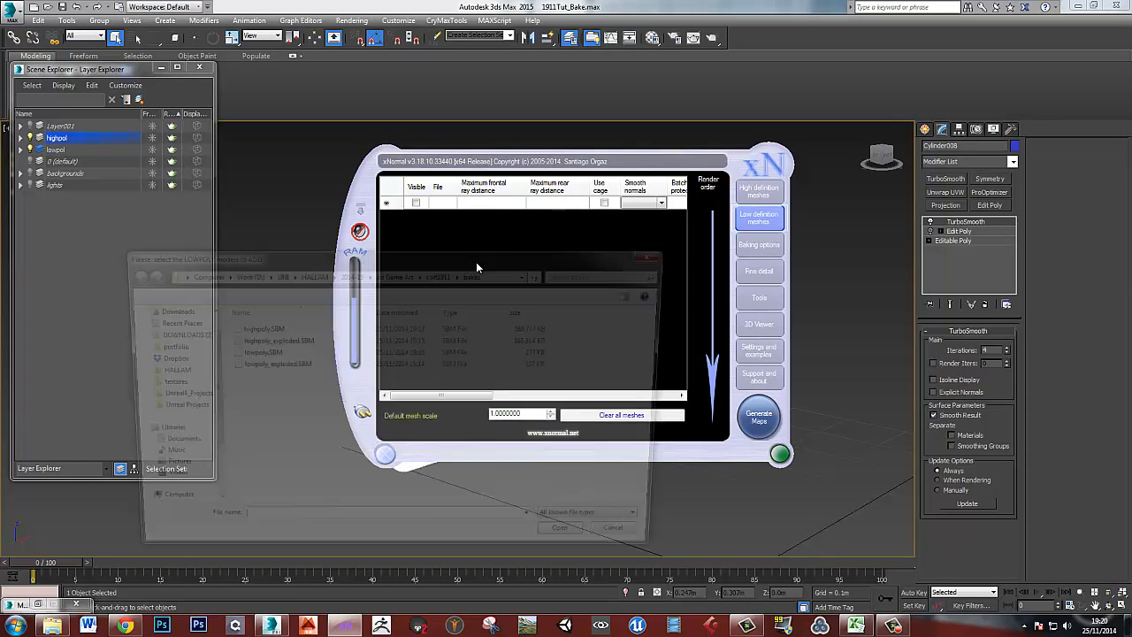
double_click(296, 364)
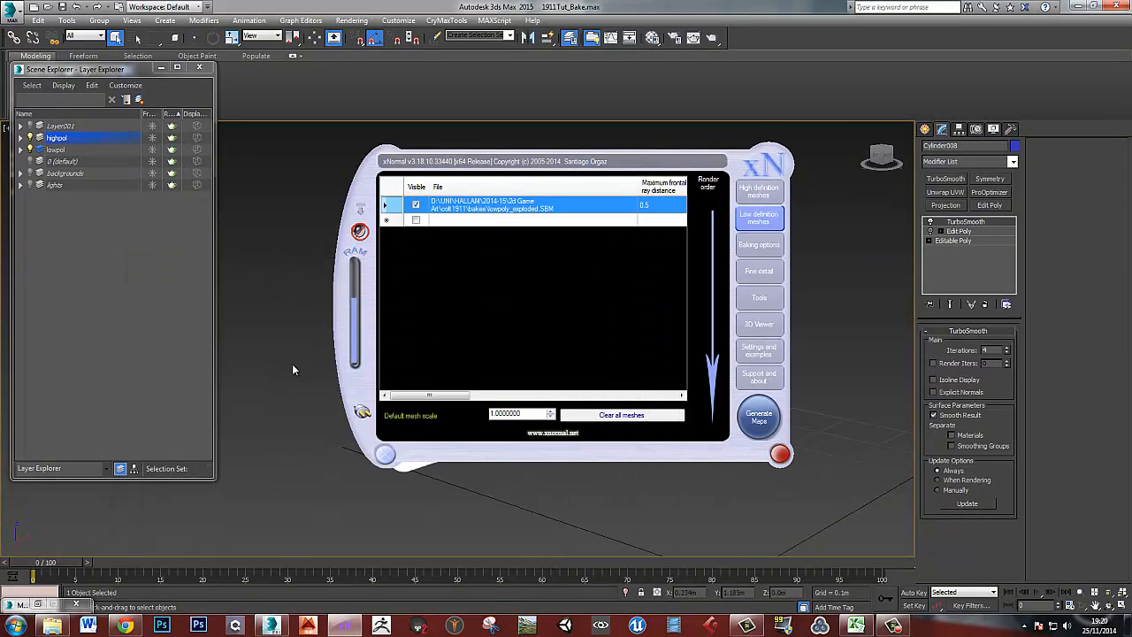
mouse_move(435, 398)
mouse_down()
mouse_move(492, 397)
mouse_move(425, 397)
mouse_up()
click(592, 205)
Set the baking output file to xnorm.bmp in the colt1911 bakes folder and exclude Ambient occlusion from the maps to render
click(763, 247)
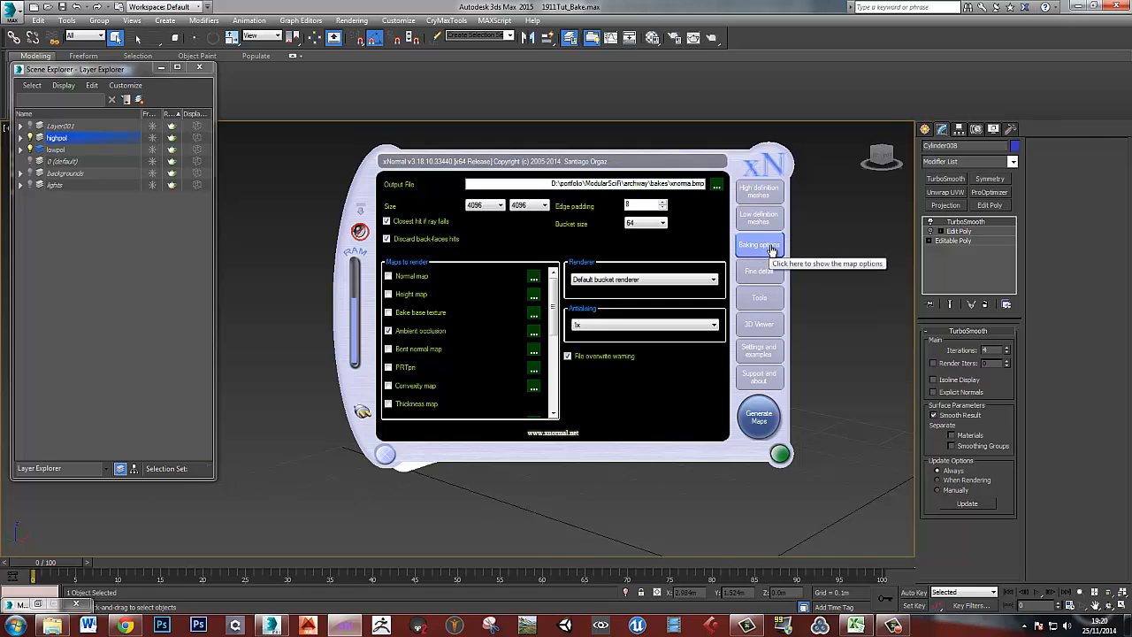
click(717, 185)
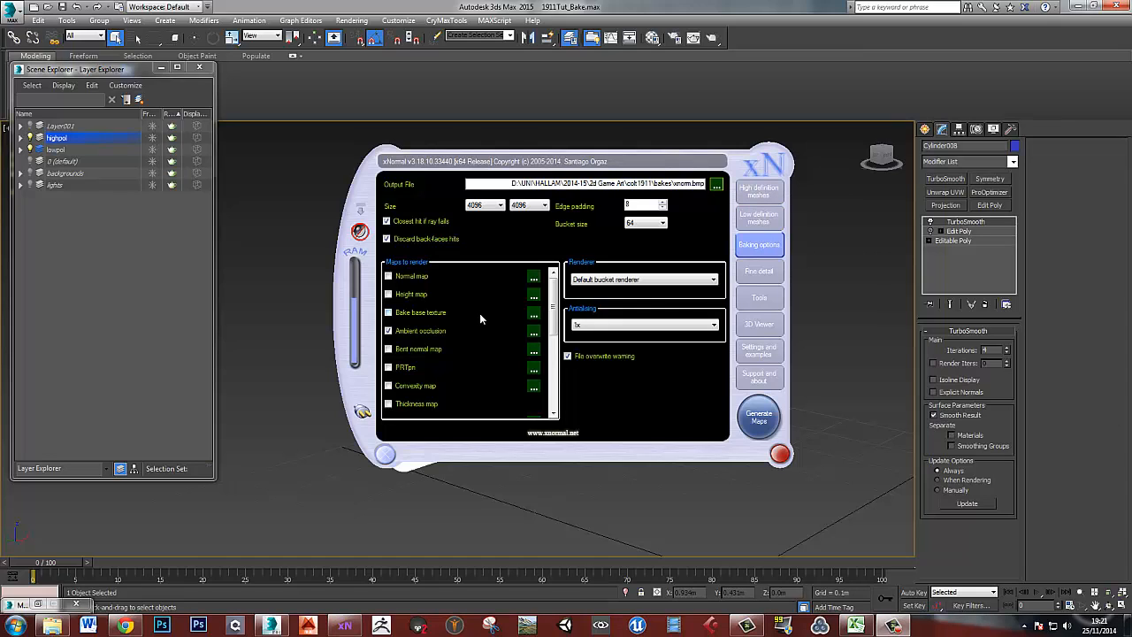
click(388, 331)
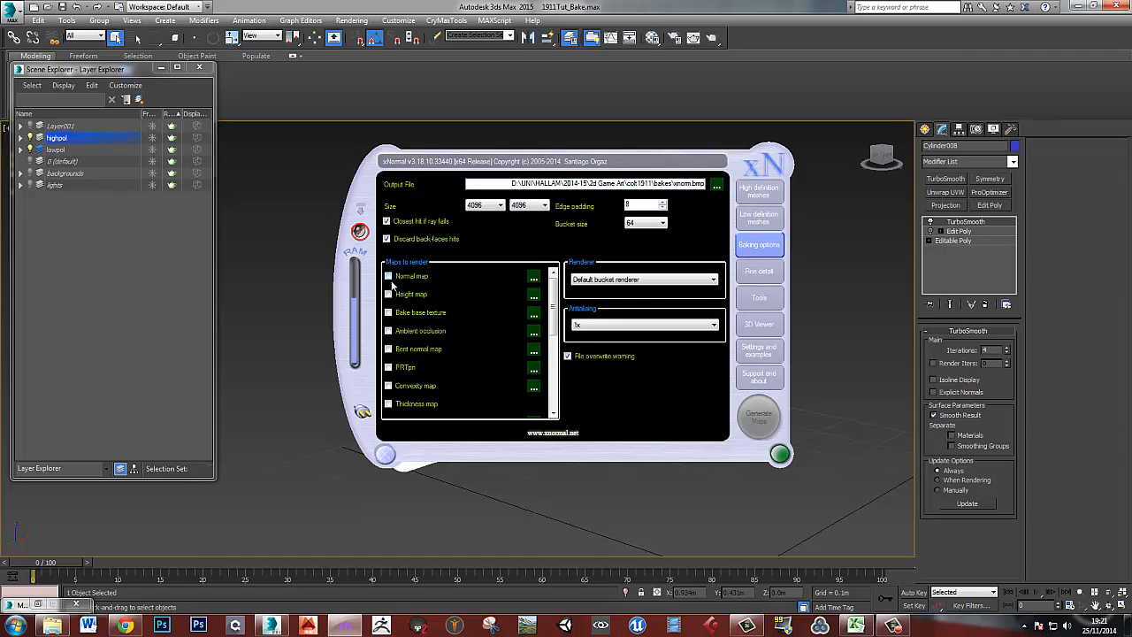
Include the Normal map in the maps to render, with tangent space enabled
click(388, 277)
click(534, 282)
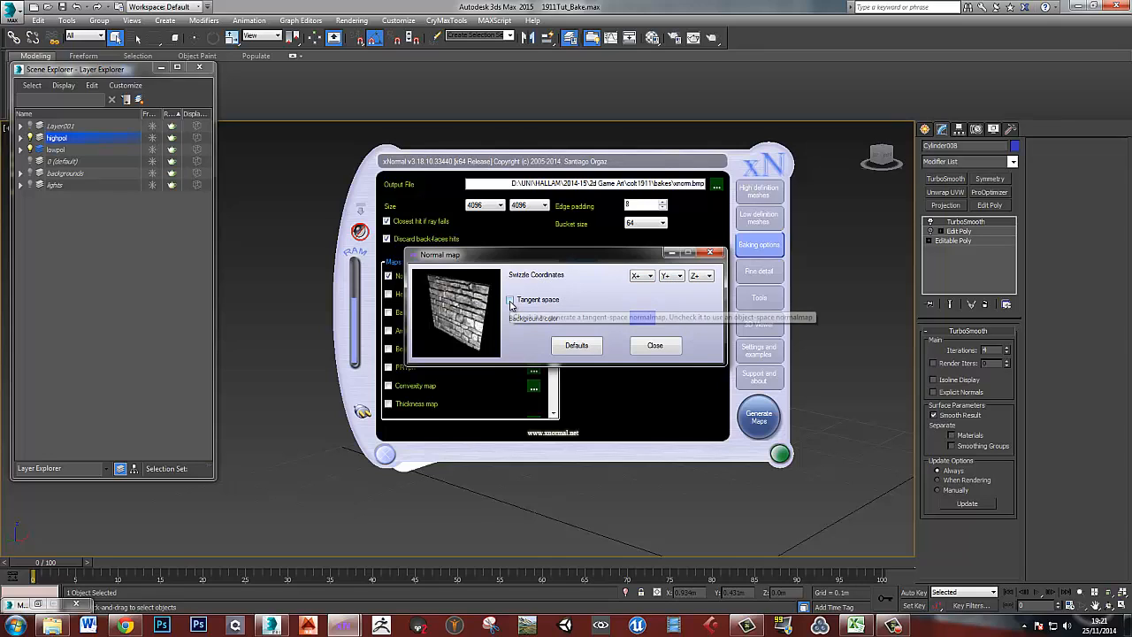
click(511, 302)
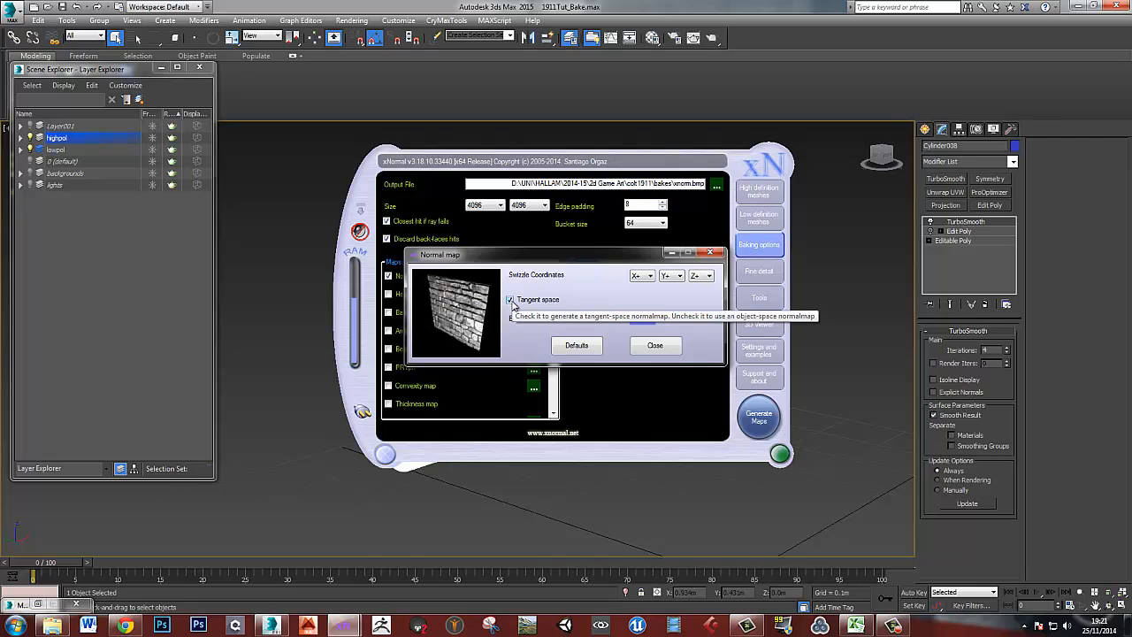
click(654, 348)
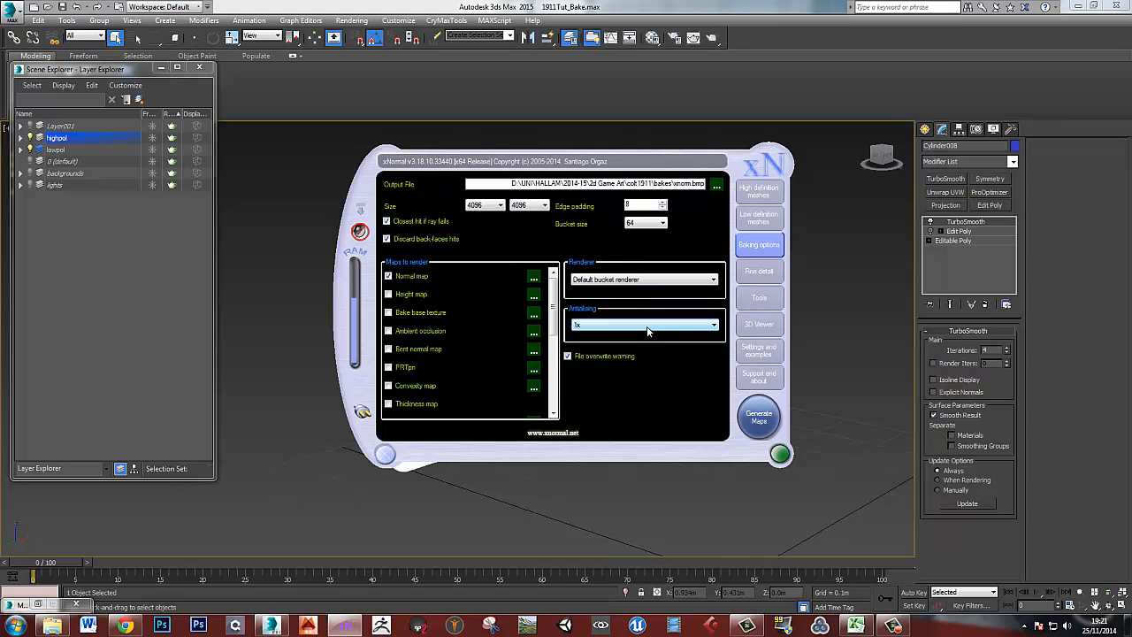
Set the edge padding to 16 and the map size to 2048 x 2048, and generate the maps
click(663, 203)
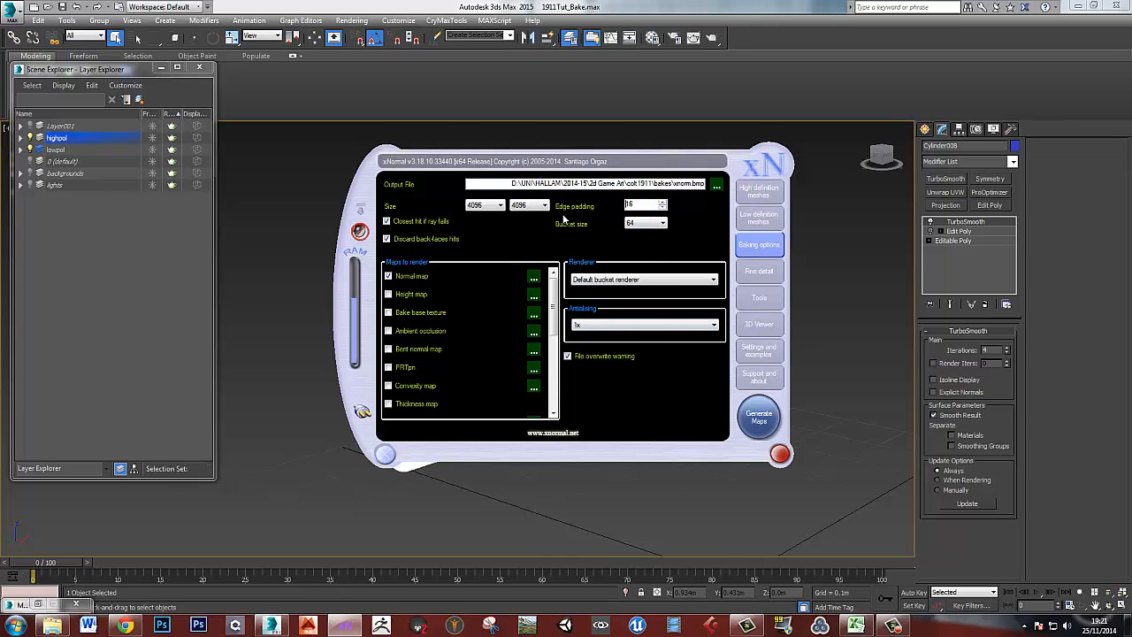
click(498, 205)
click(487, 268)
click(531, 205)
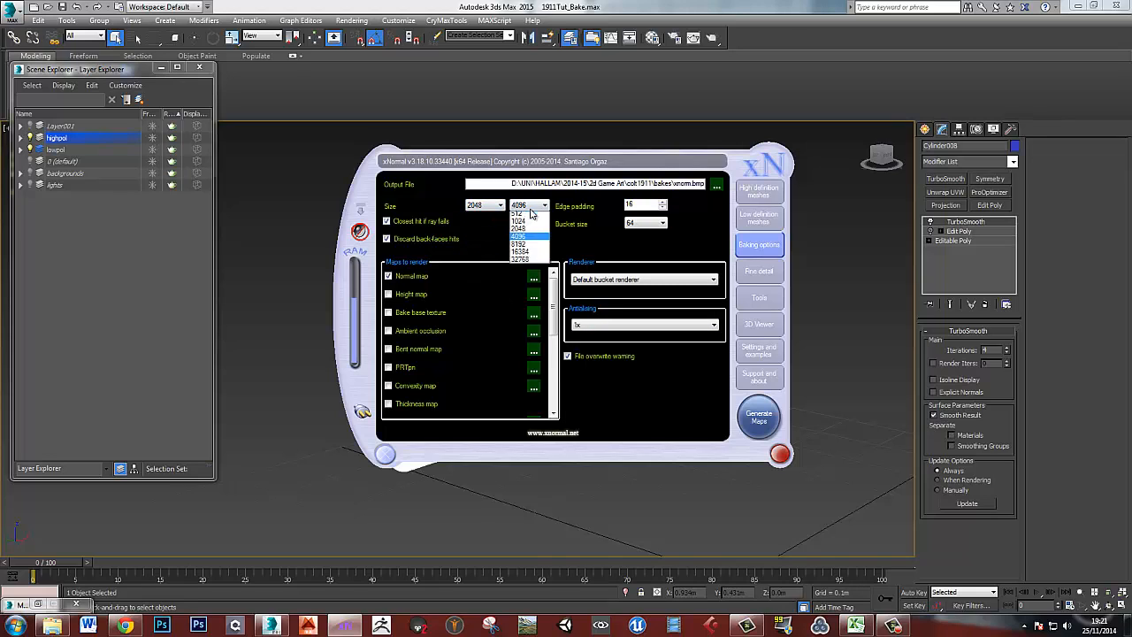
click(531, 269)
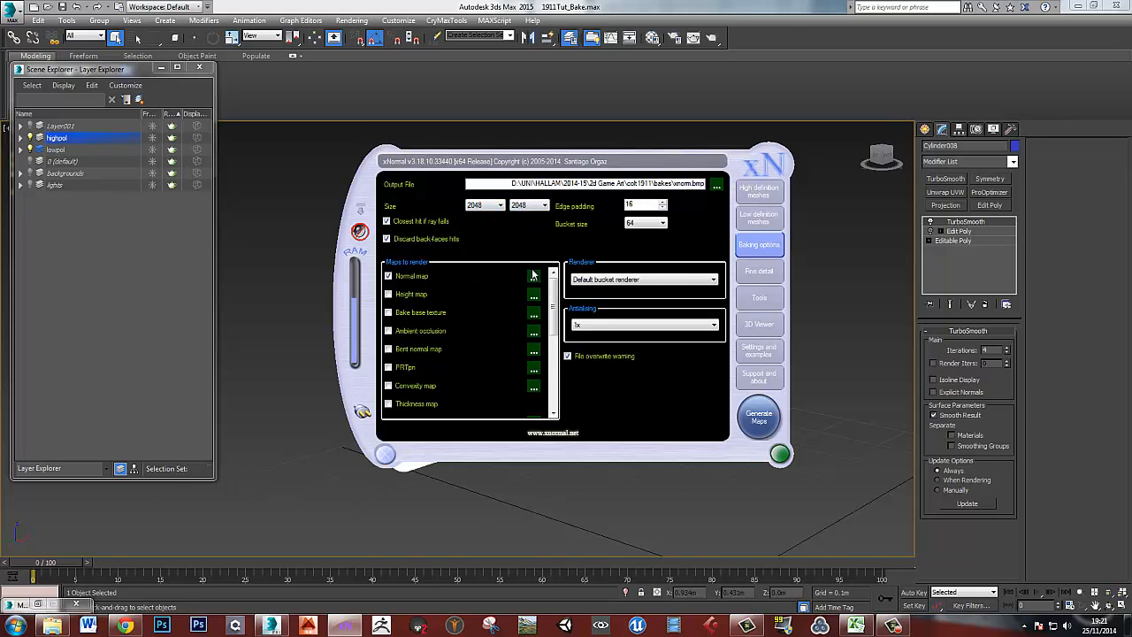
click(759, 417)
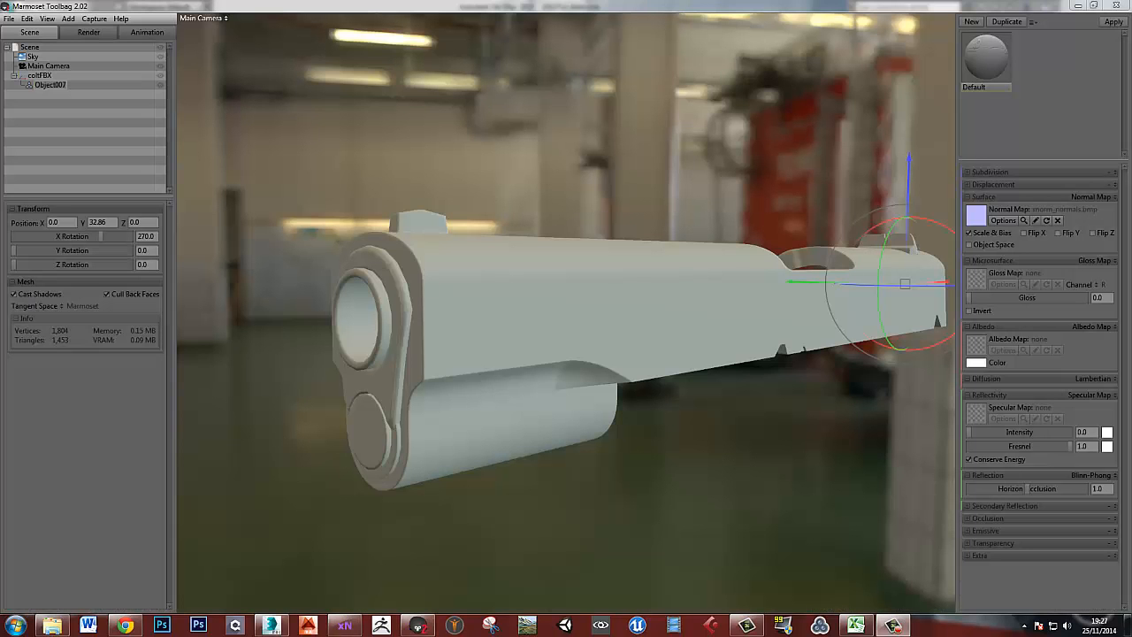
In Marmoset Toolbag, examine the baked normals on the slide's muzzle end and front sight from close up
mouse_move(648, 317)
mouse_down()
mouse_move(578, 325)
mouse_move(598, 304)
mouse_move(631, 324)
mouse_move(572, 293)
mouse_move(675, 316)
mouse_move(616, 320)
mouse_move(567, 306)
mouse_move(555, 335)
mouse_move(653, 306)
mouse_move(638, 308)
mouse_up()
scroll(567, 306, up, 5)
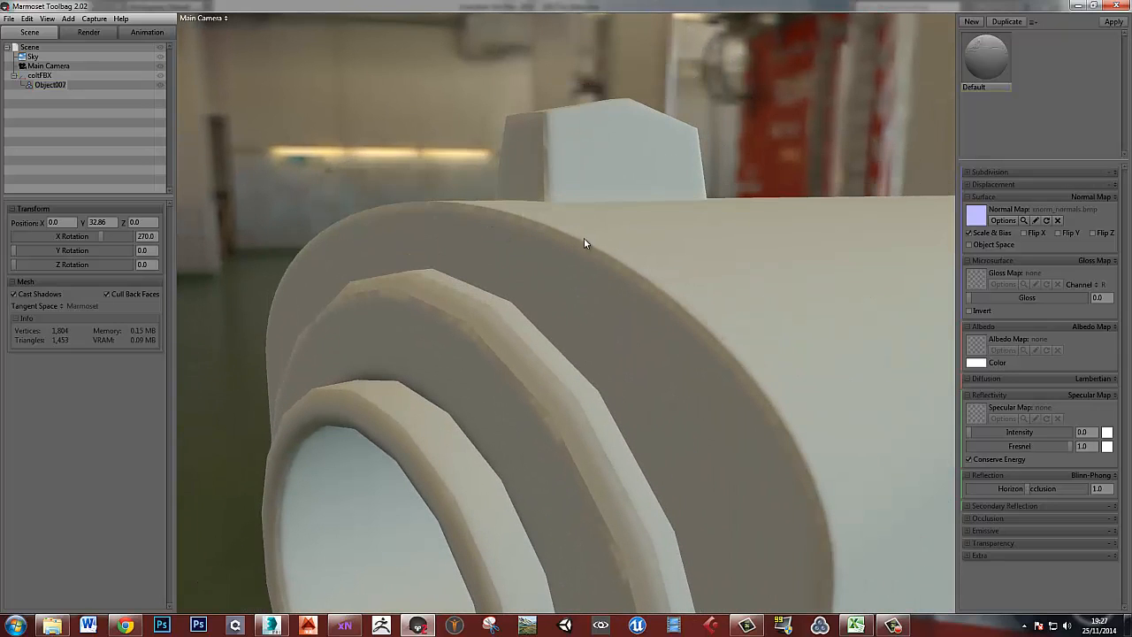
drag(748, 390, 672, 345)
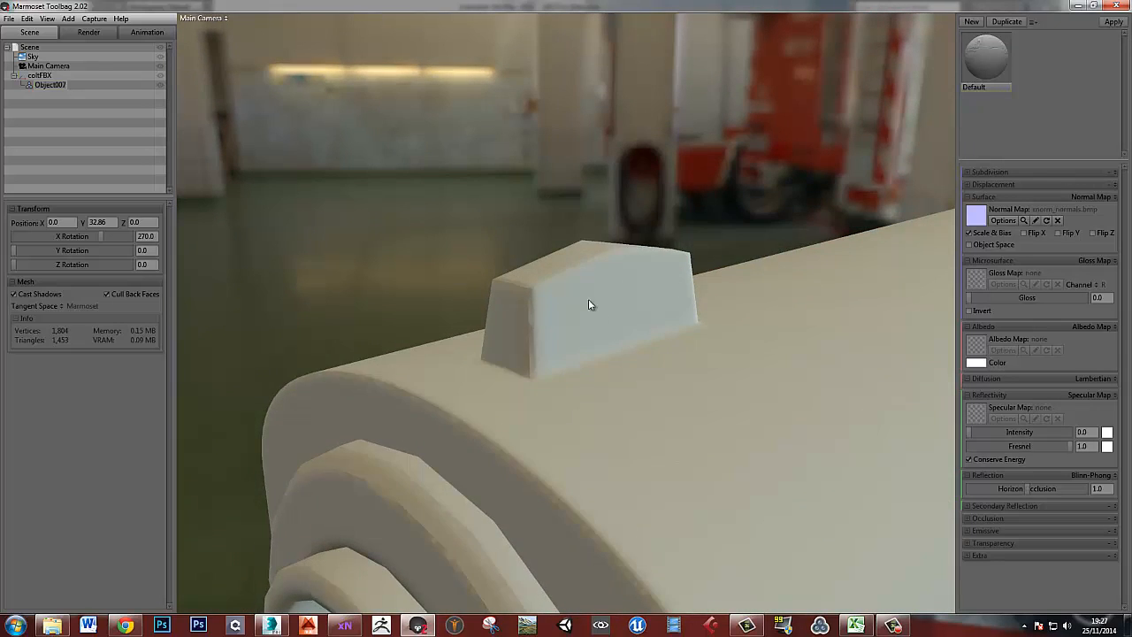
scroll(585, 305, up, 5)
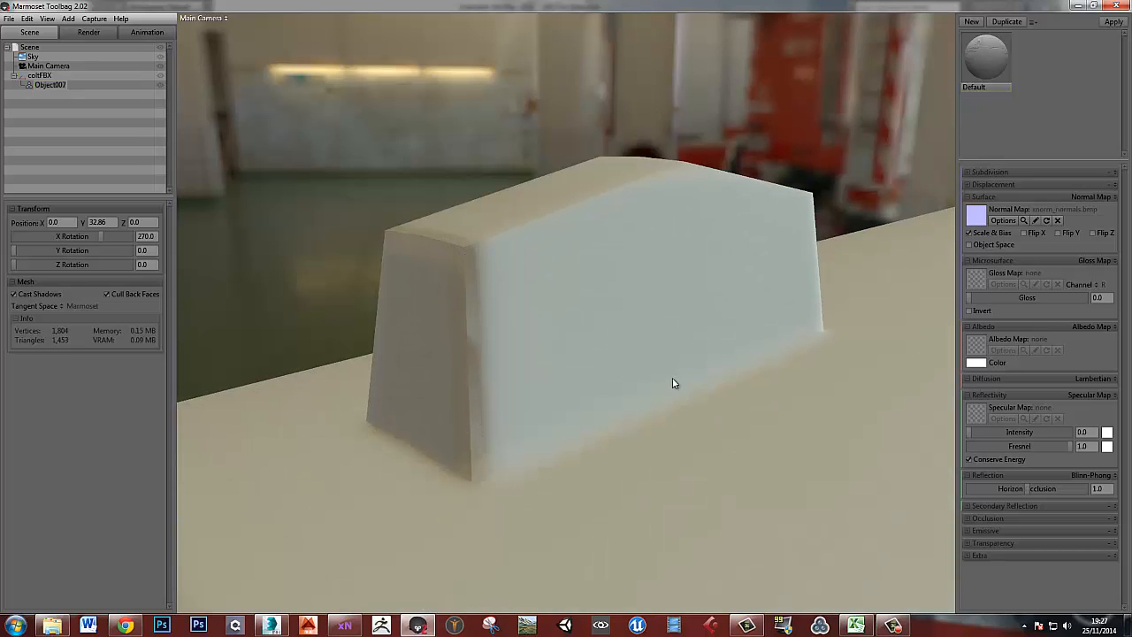
scroll(672, 378, down, 10)
drag(667, 326, 602, 292)
middle_drag(533, 271, 541, 279)
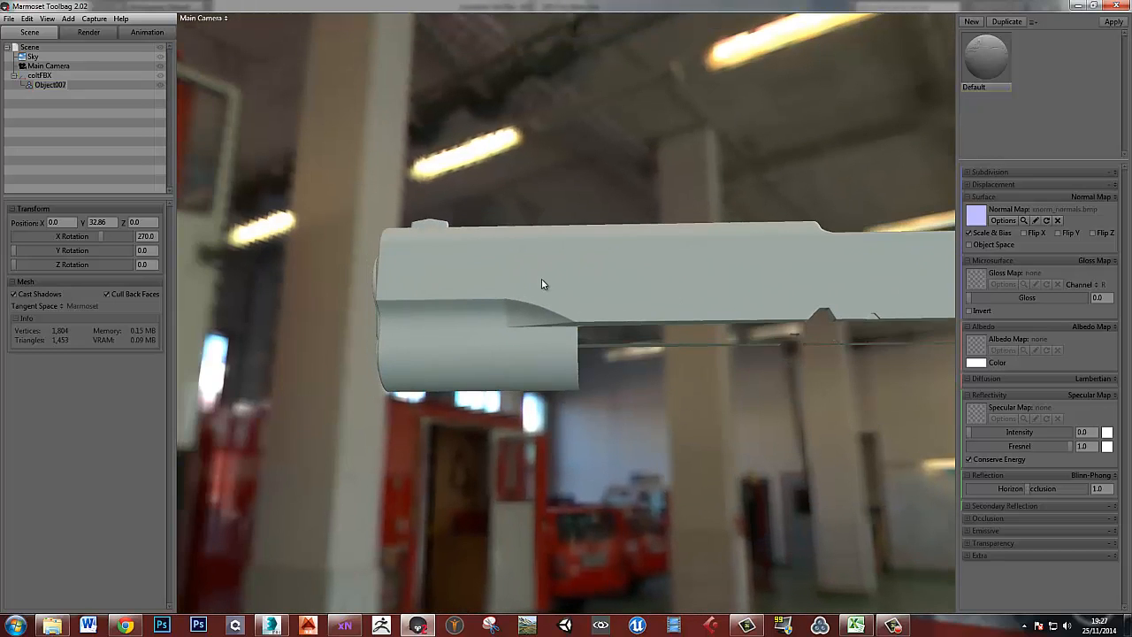
Examine the bake along the slide's side curve, lower edges, notches and rear cutout for shading errors
right_drag(541, 279, 544, 336)
middle_drag(354, 273, 389, 277)
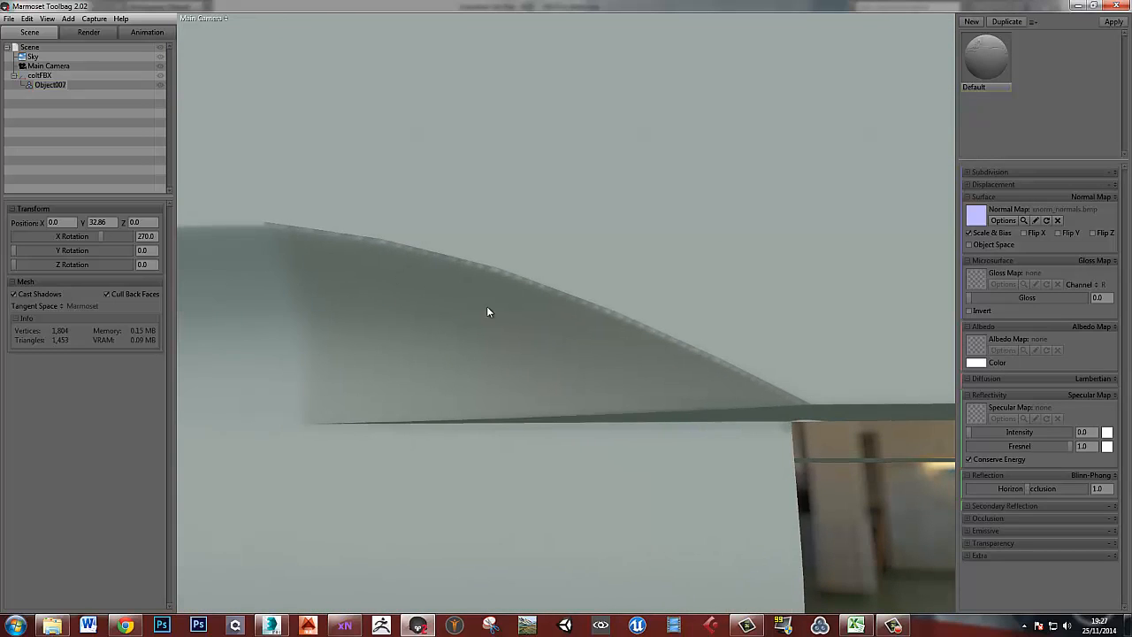
right_drag(486, 306, 499, 274)
drag(728, 309, 739, 242)
middle_drag(739, 242, 562, 291)
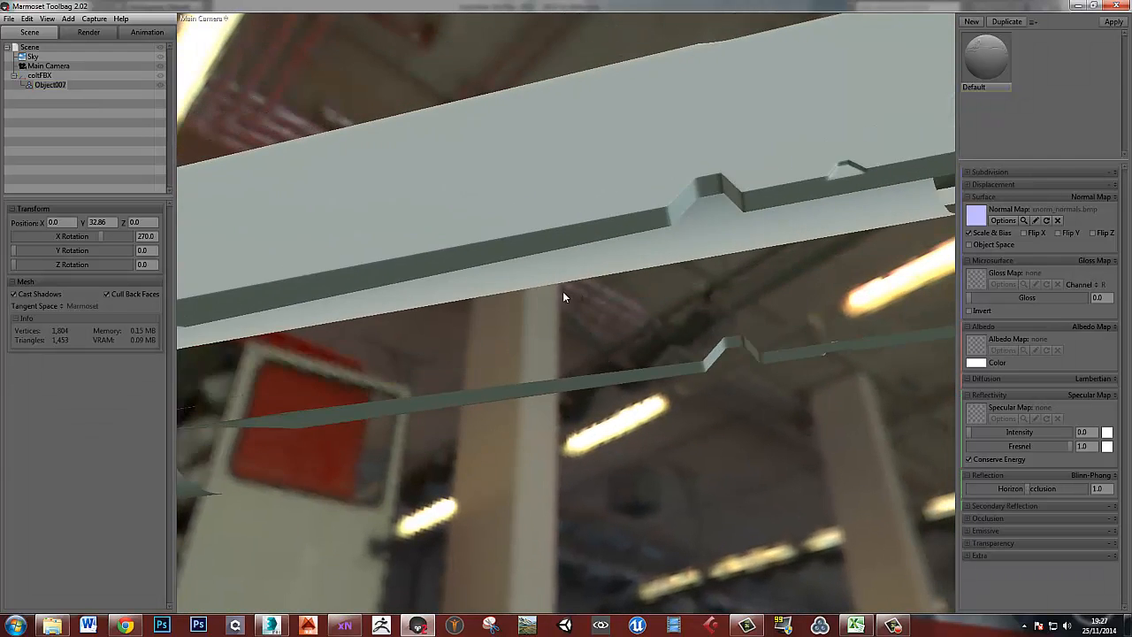
drag(564, 294, 604, 222)
middle_drag(604, 223, 596, 239)
middle_drag(404, 262, 474, 280)
right_drag(475, 279, 469, 290)
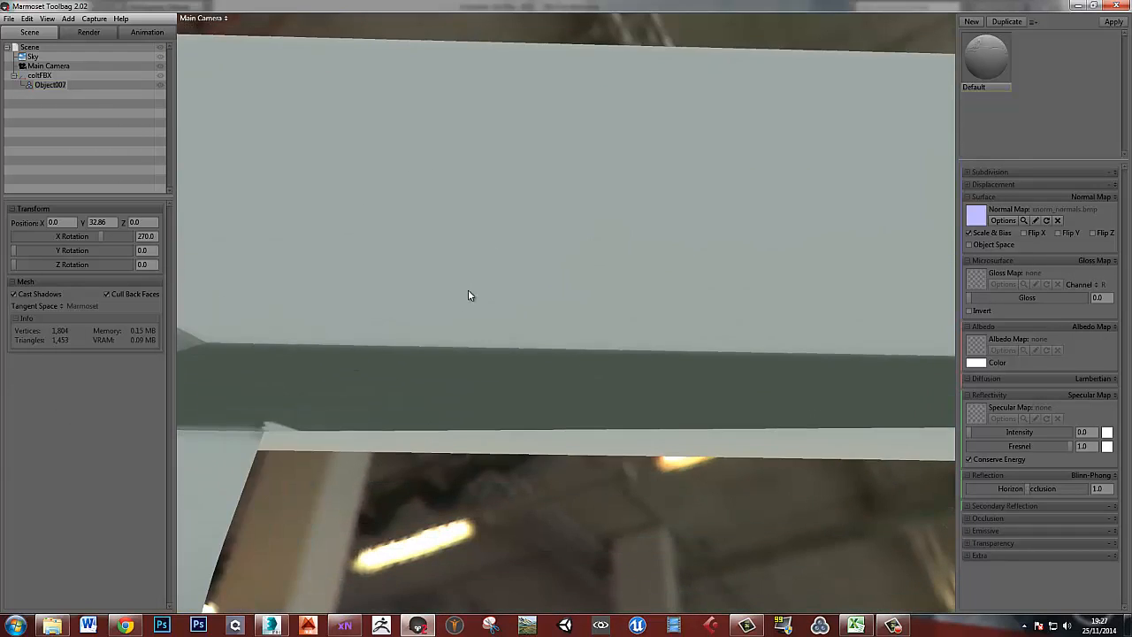
drag(792, 347, 455, 375)
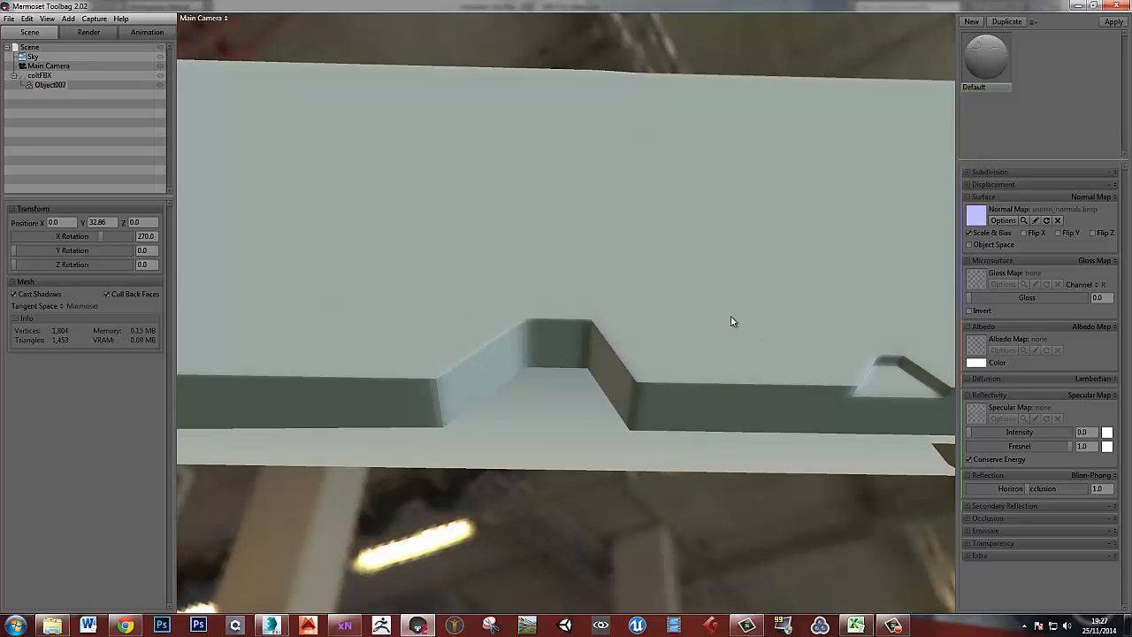
drag(731, 322, 483, 147)
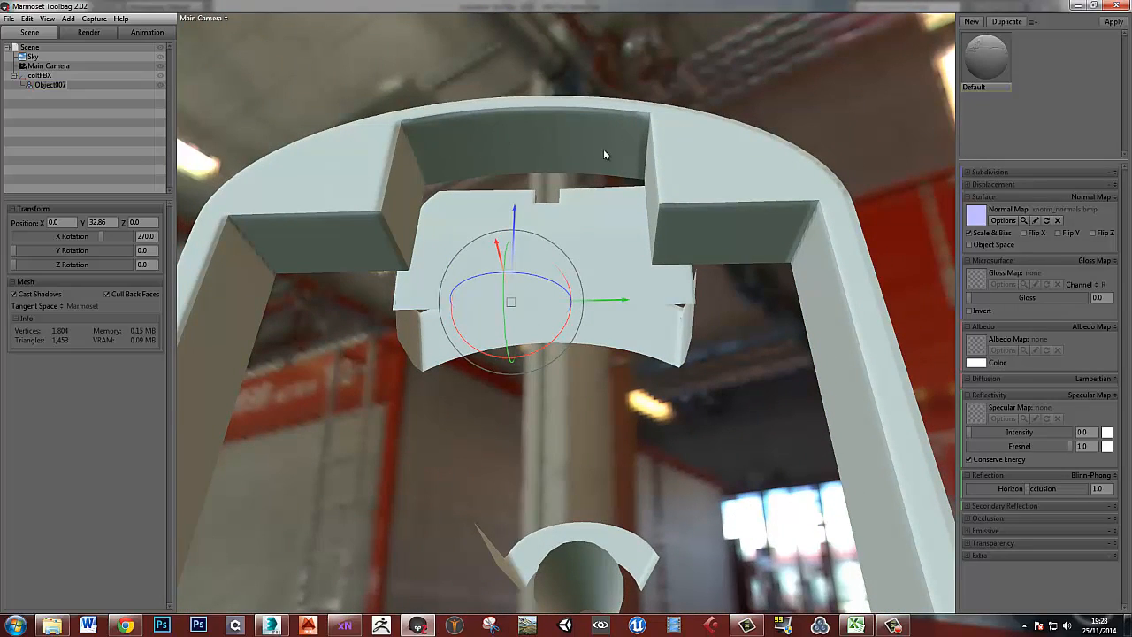
drag(604, 155, 611, 181)
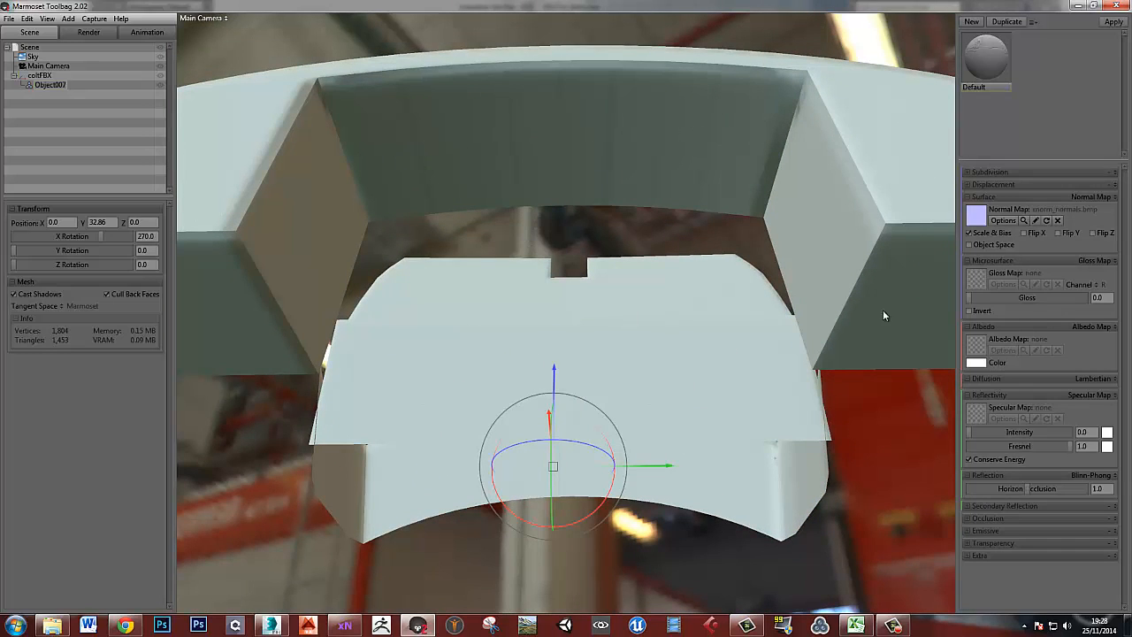
Switch to 3ds Max and isolate the low-poly slide with its rear cutout in view
click(271, 625)
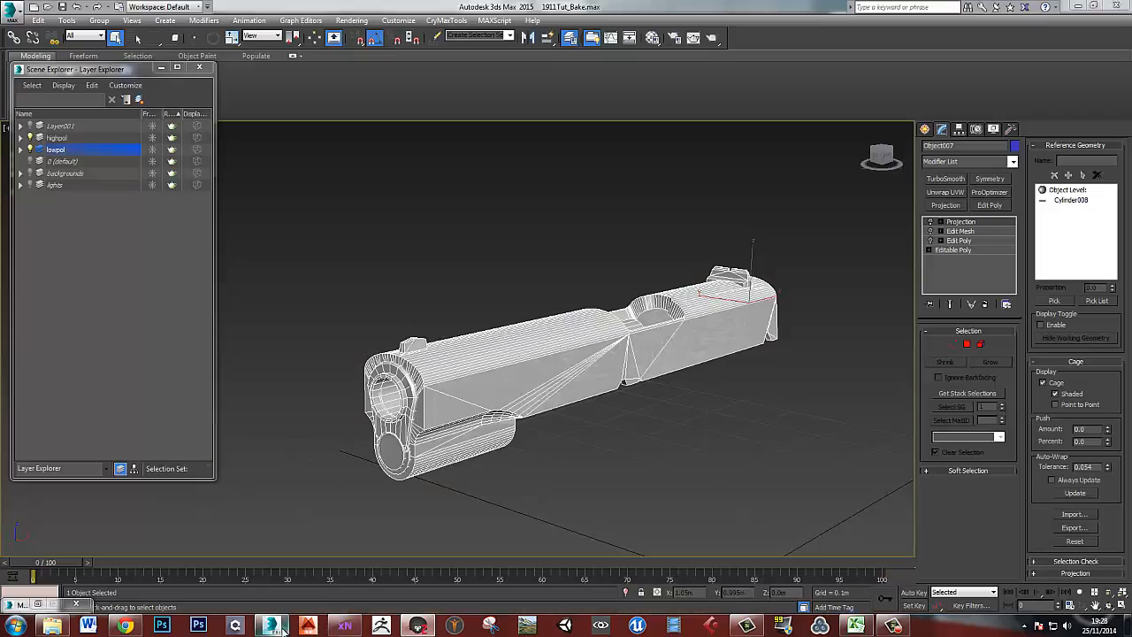
alt+middle_drag(666, 380, 816, 333)
key(alt+q)
click(955, 250)
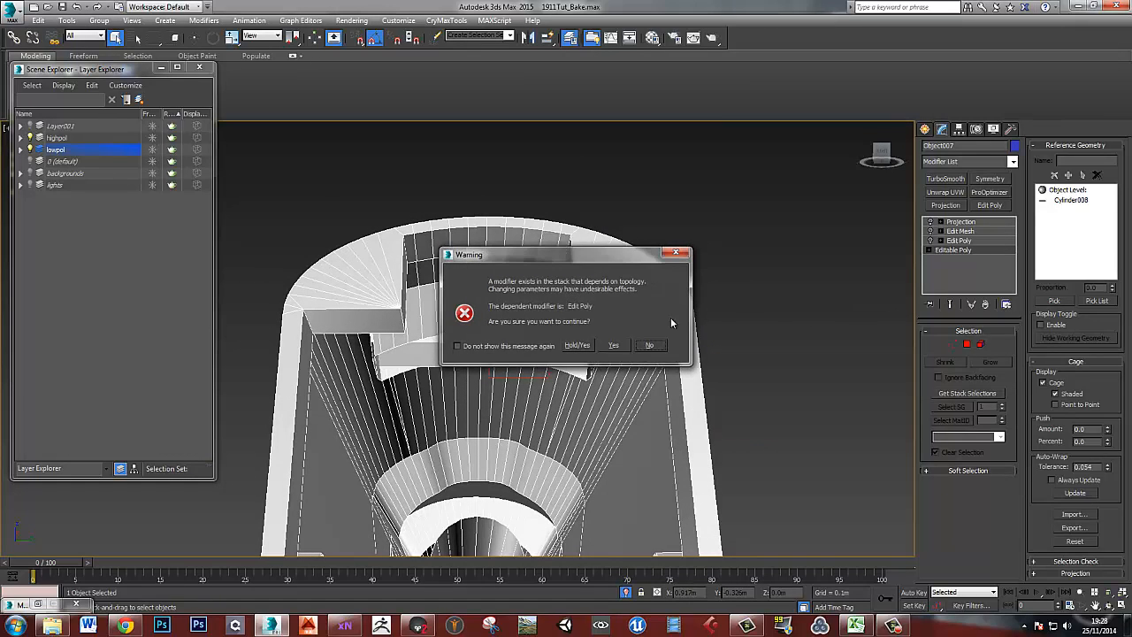
click(606, 344)
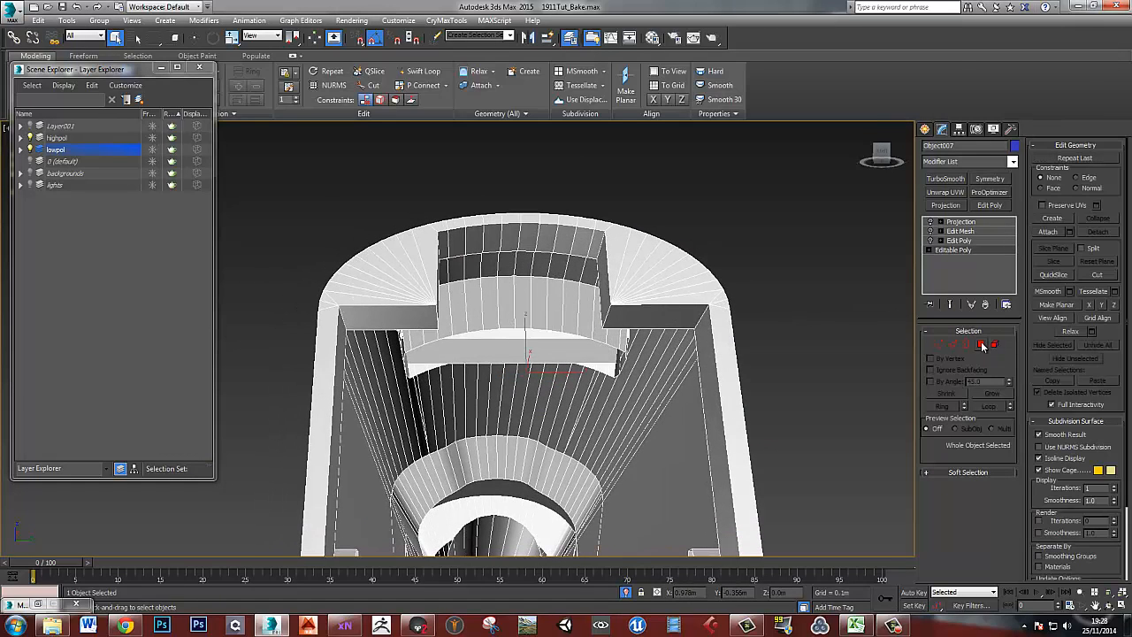
click(981, 344)
click(982, 346)
click(795, 318)
middle_drag(697, 296, 706, 314)
scroll(589, 257, up, 4)
click(589, 257)
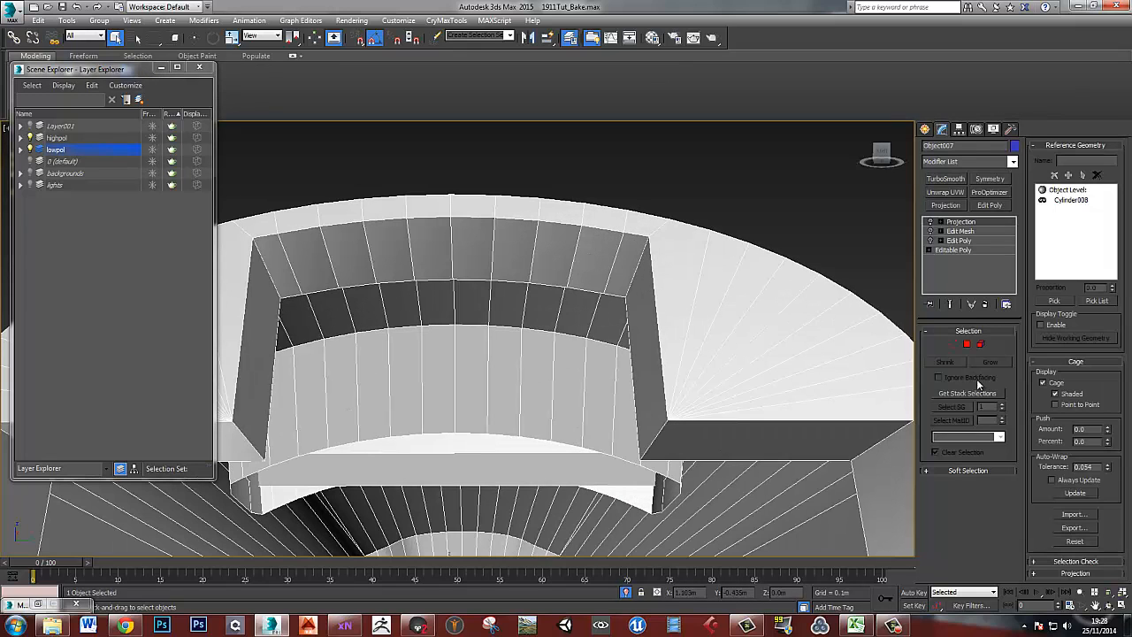
click(966, 344)
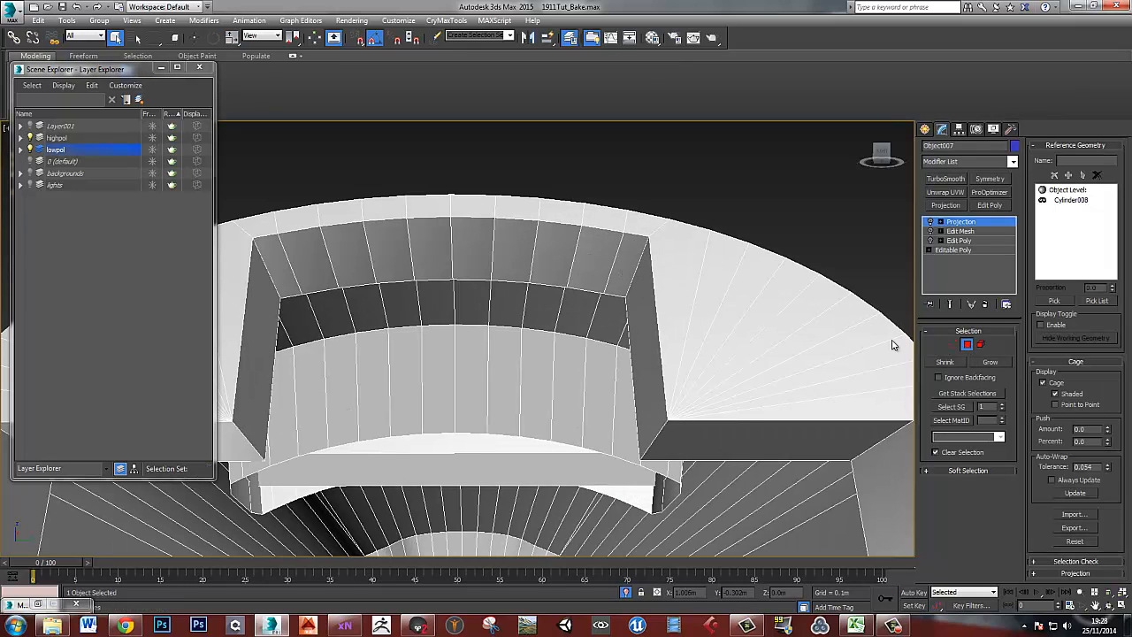
At the base Editable Poly level, assign the ten polygons across the curved inner face of the rear cutout to smoothing group 6
click(964, 251)
click(648, 345)
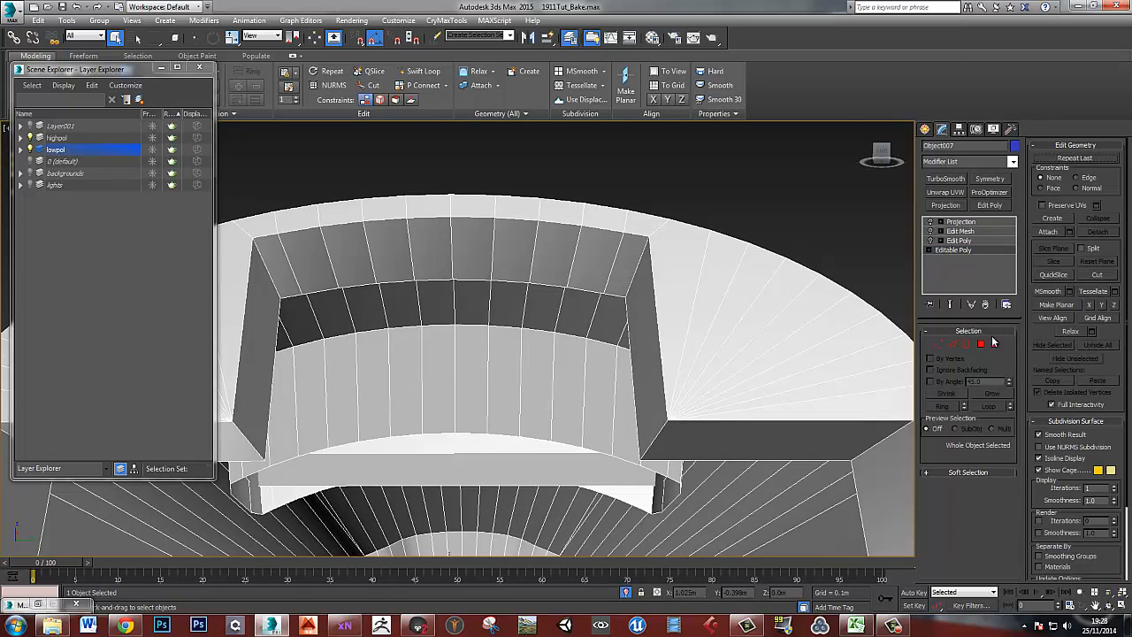
click(980, 344)
click(586, 262)
ctrl+click(556, 253)
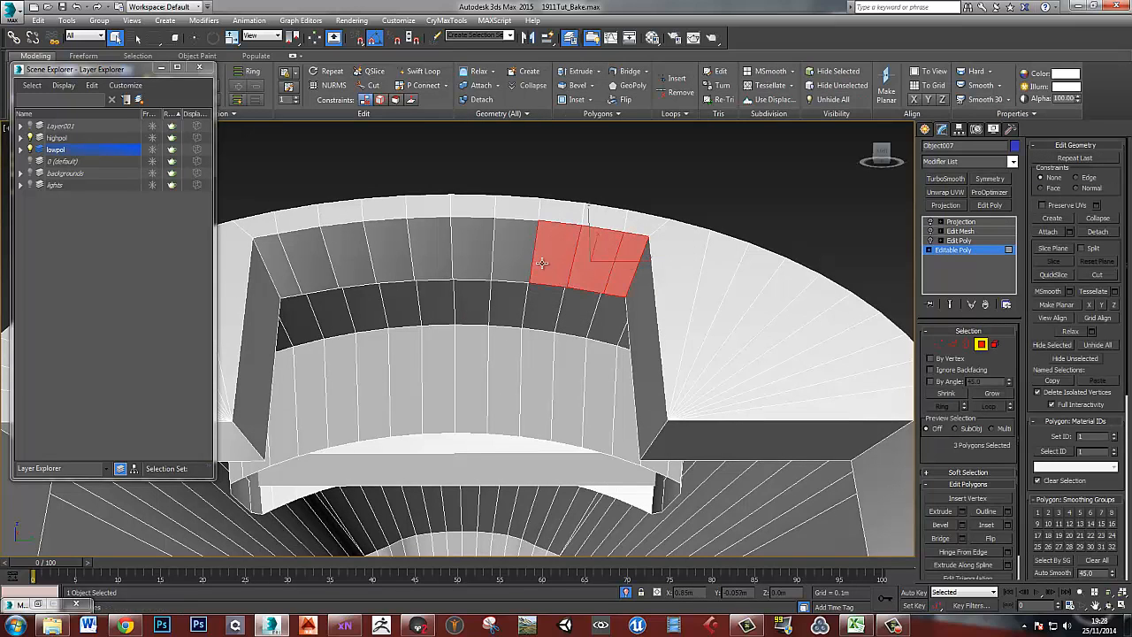
ctrl+click(514, 253)
ctrl+click(472, 252)
ctrl+click(427, 256)
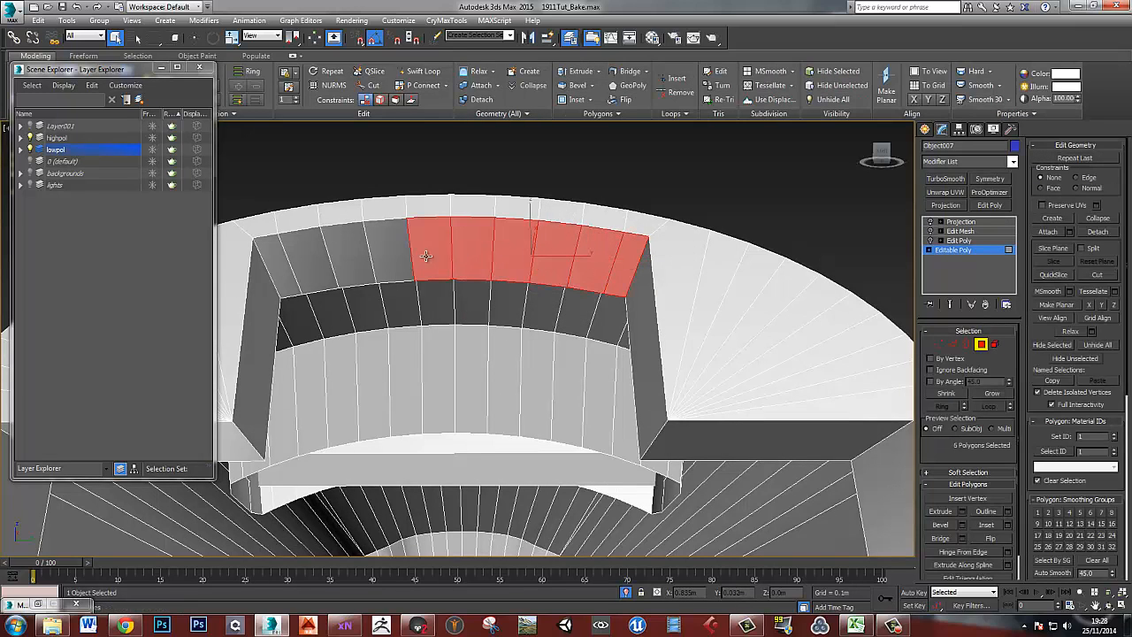
ctrl+click(381, 257)
ctrl+click(355, 259)
ctrl+click(313, 266)
ctrl+click(281, 270)
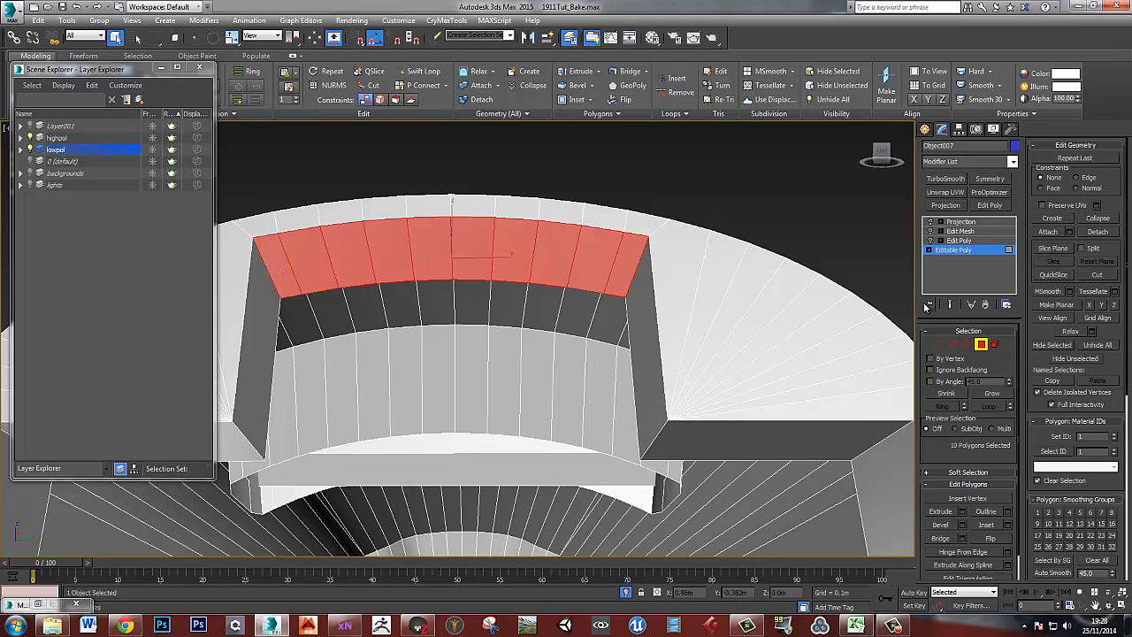
click(1091, 514)
click(982, 346)
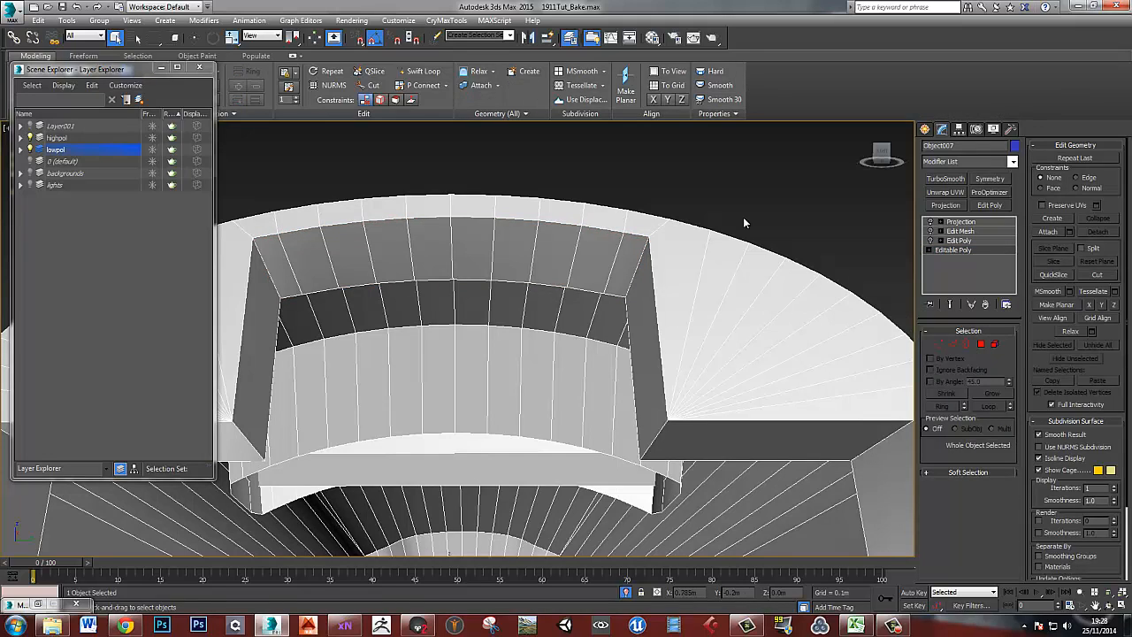
Reselect the low-poly slide and enable its Edit Poly, Edit Mesh and Projection modifiers to show the parts exploded
click(742, 218)
scroll(702, 275, down, 4)
alt+middle_drag(705, 273, 536, 274)
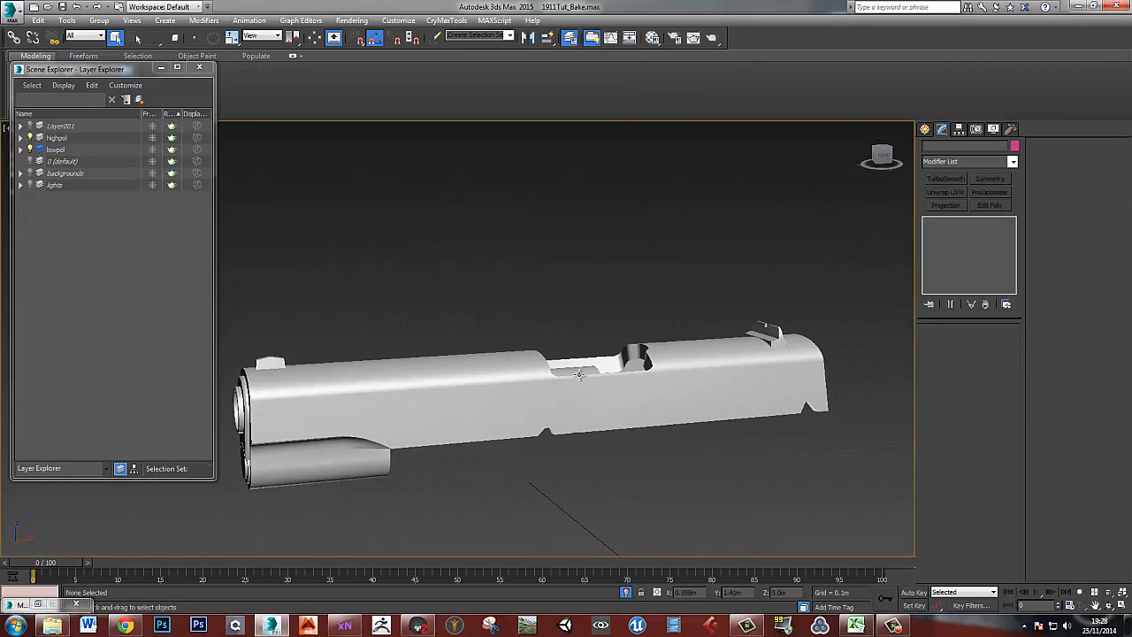
click(574, 381)
alt+middle_drag(563, 389, 608, 396)
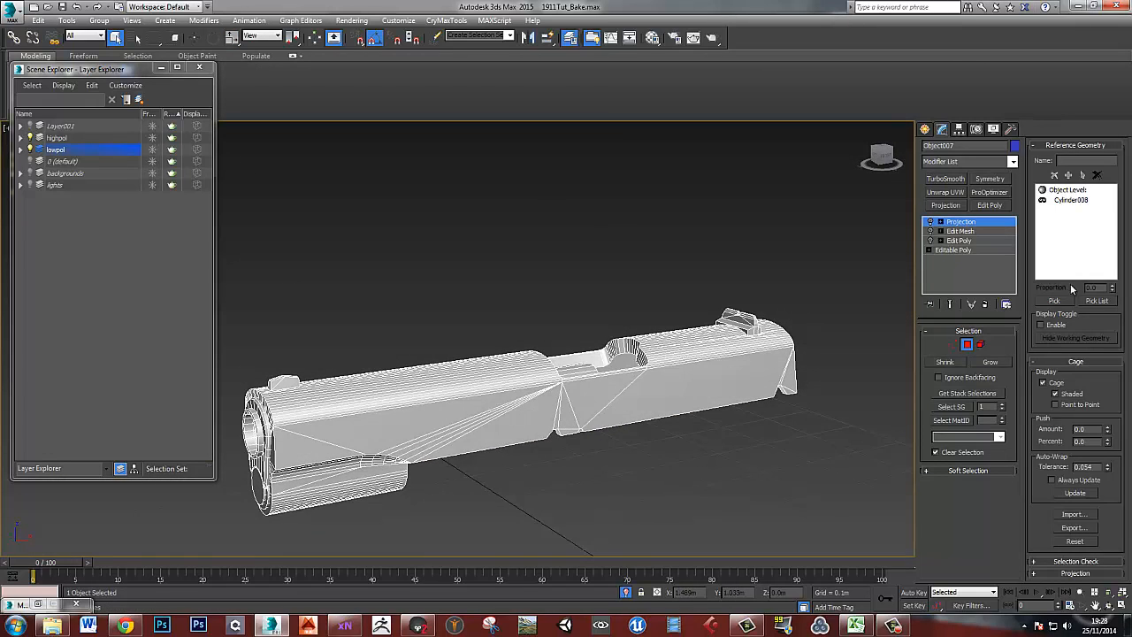
click(930, 242)
click(930, 232)
click(930, 223)
alt+middle_drag(823, 304, 777, 320)
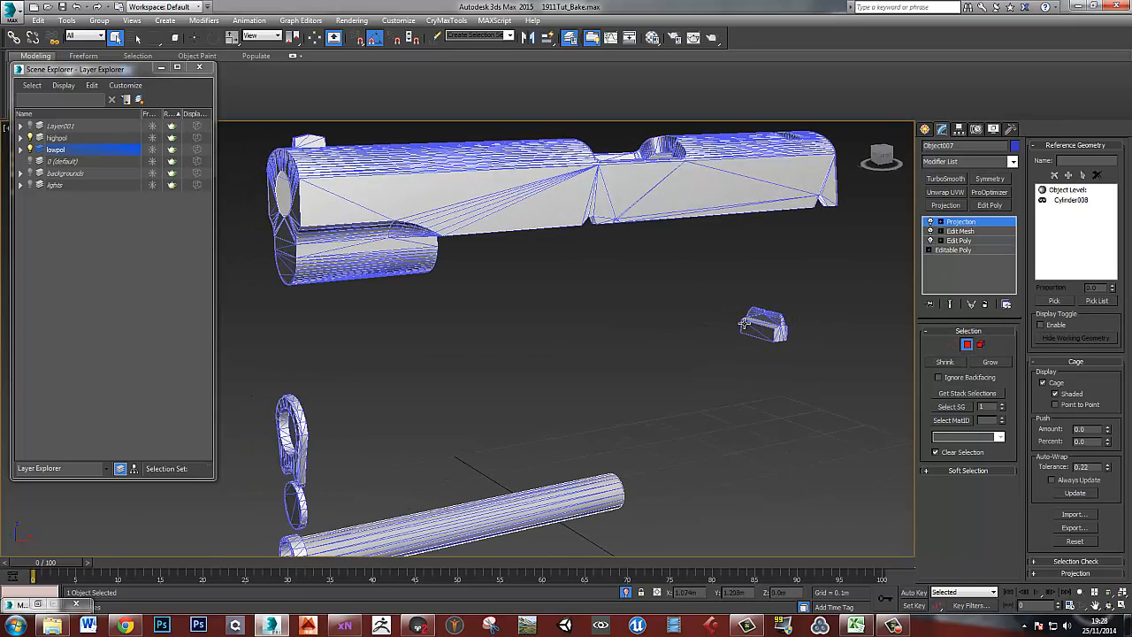
scroll(743, 325, down, 3)
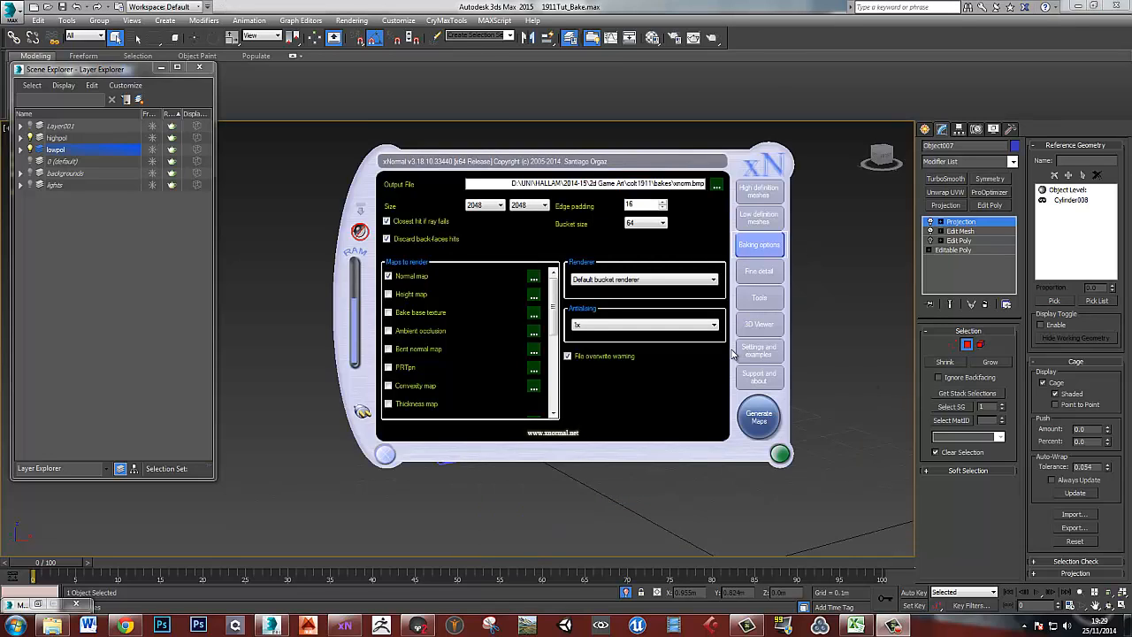
In xNormal, set the antialiasing to 4x and generate the normal map again
click(640, 326)
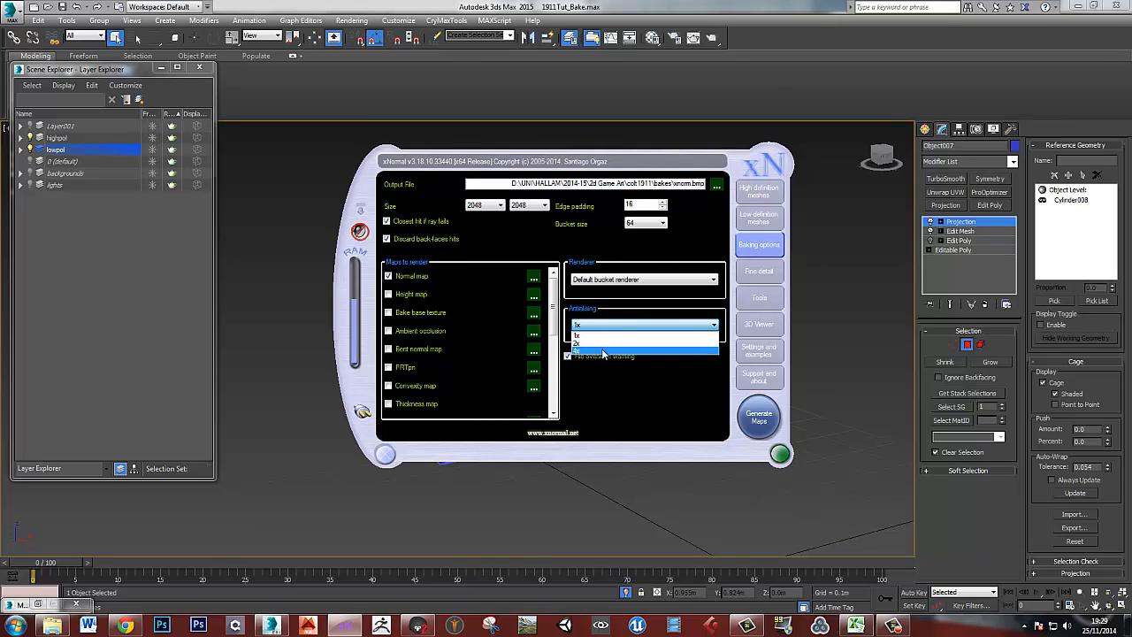
click(610, 350)
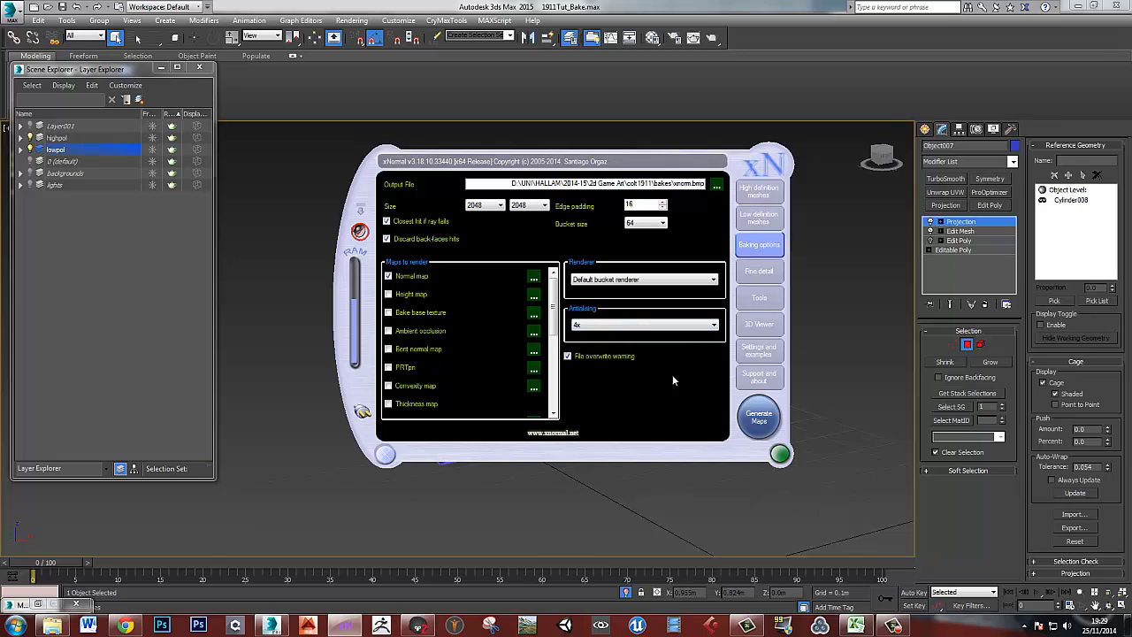
click(744, 416)
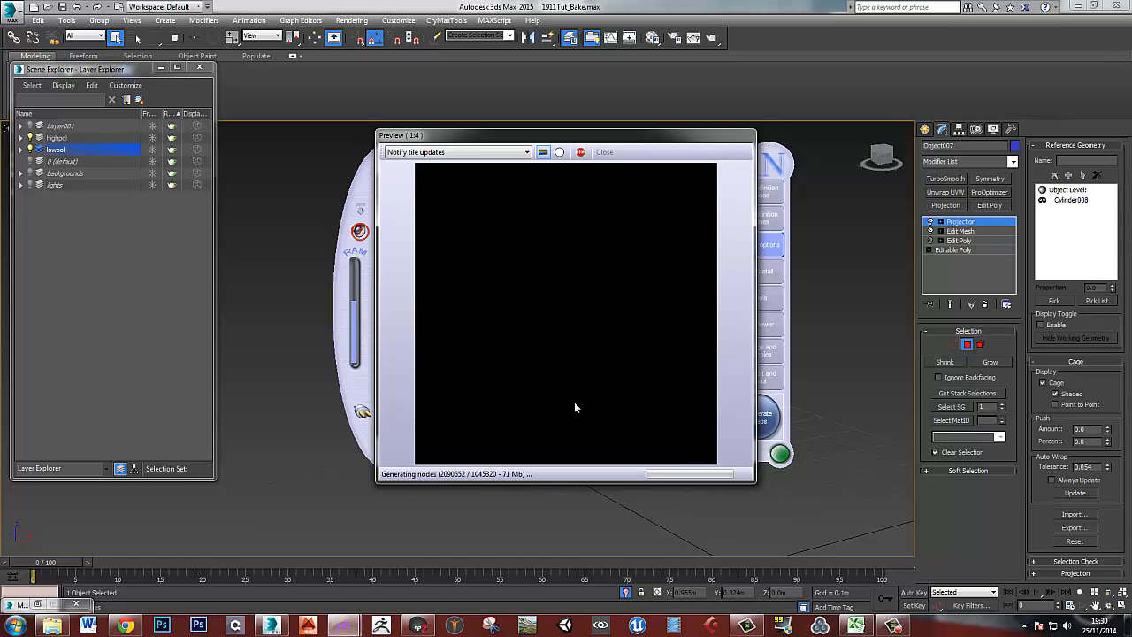
click(617, 356)
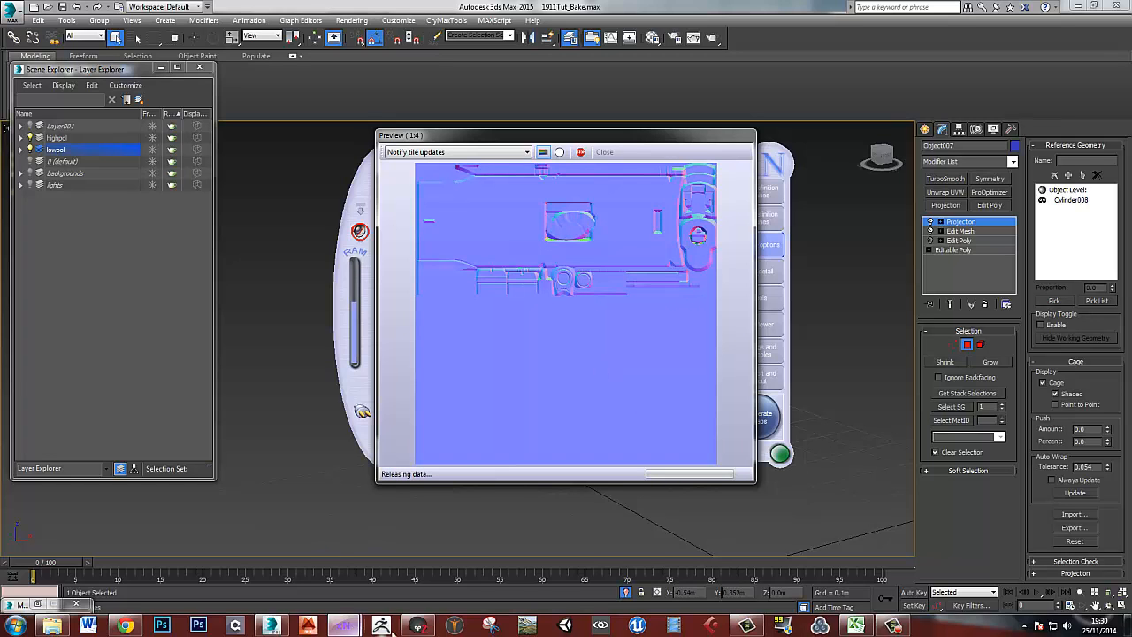
Check the slide in Marmoset Toolbag and the bake preview in xNormal, and switch to 3ds Max
click(417, 626)
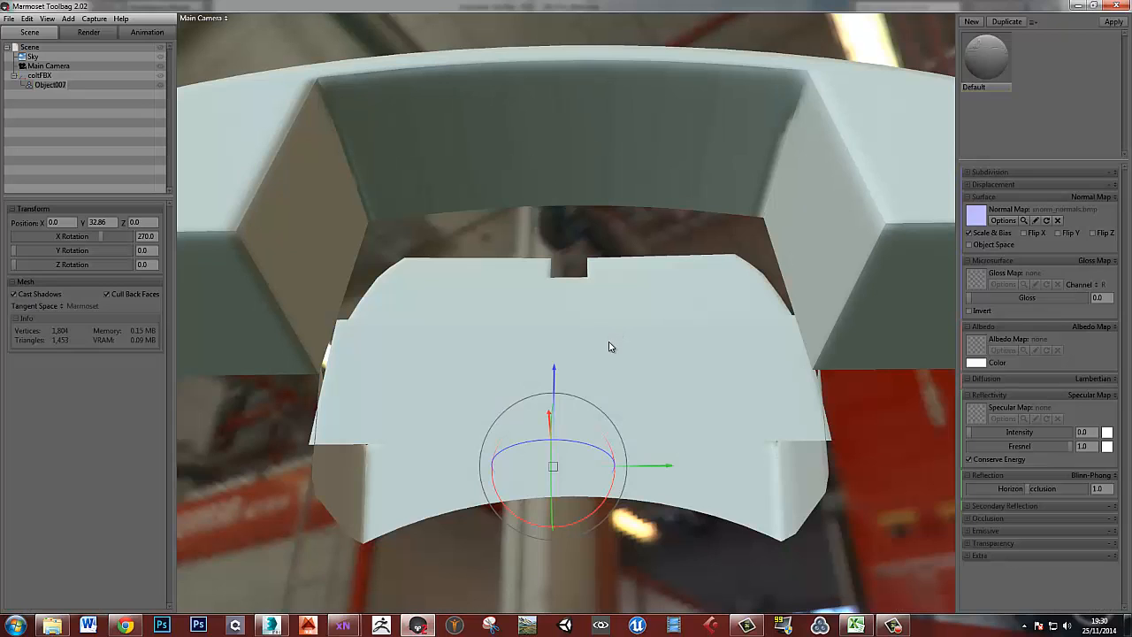
scroll(608, 331, down, 5)
key(alt+Tab)
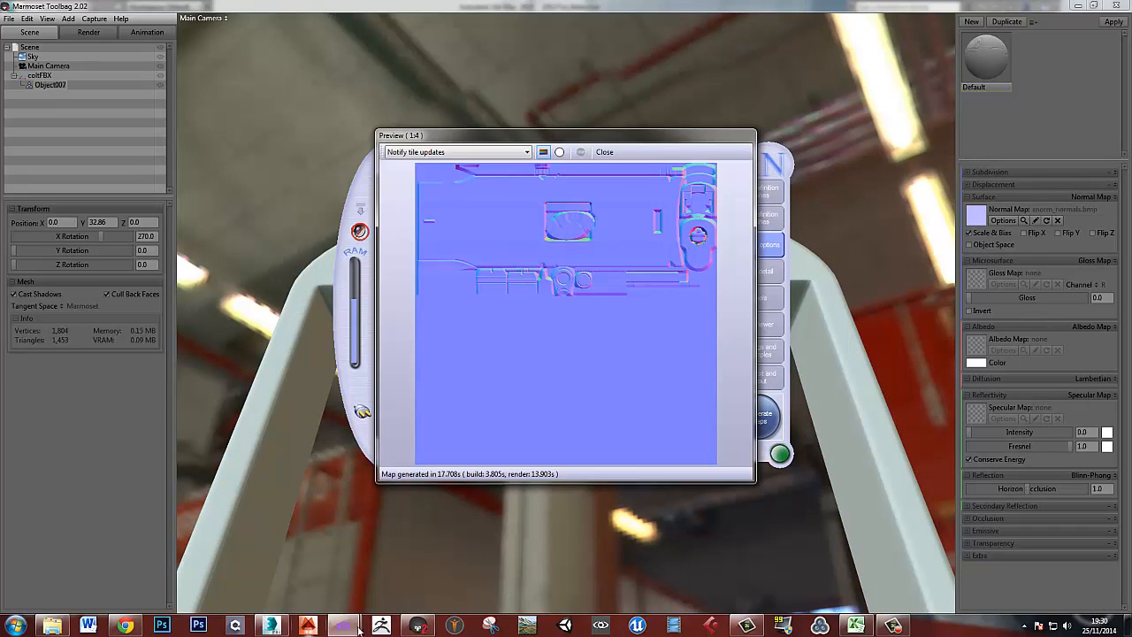
click(270, 624)
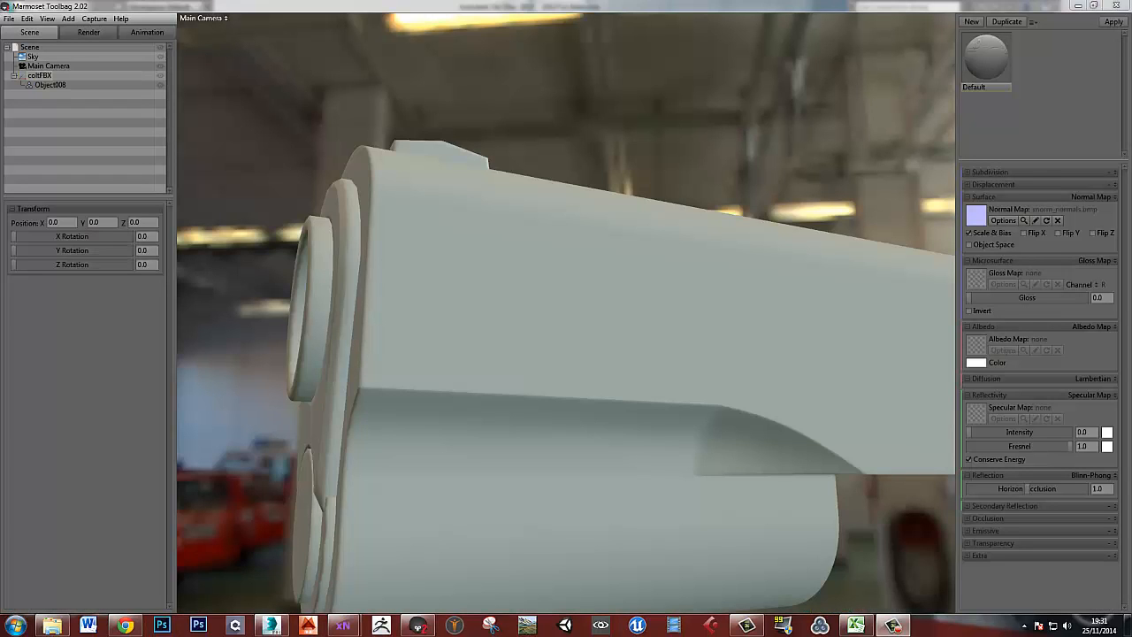
In Marmoset Toolbag, examine the normal-mapped shading around the slide's front sight, muzzle ring and recoil plug
drag(631, 384, 642, 407)
middle_drag(612, 351, 590, 371)
drag(589, 371, 589, 368)
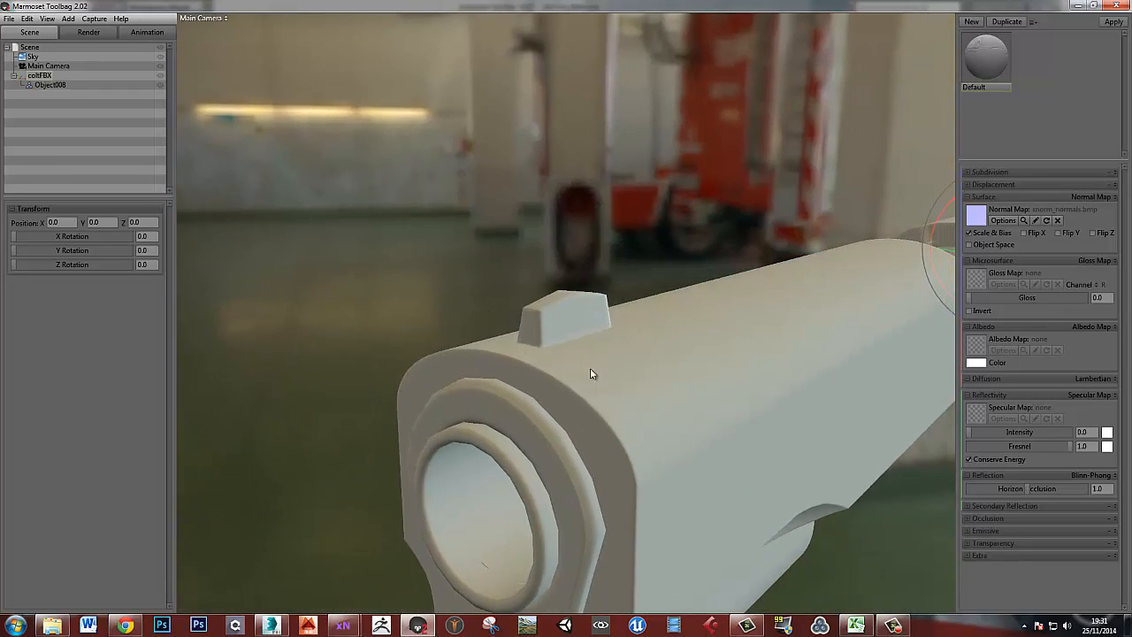
scroll(580, 358, up, 6)
scroll(583, 368, down, 5)
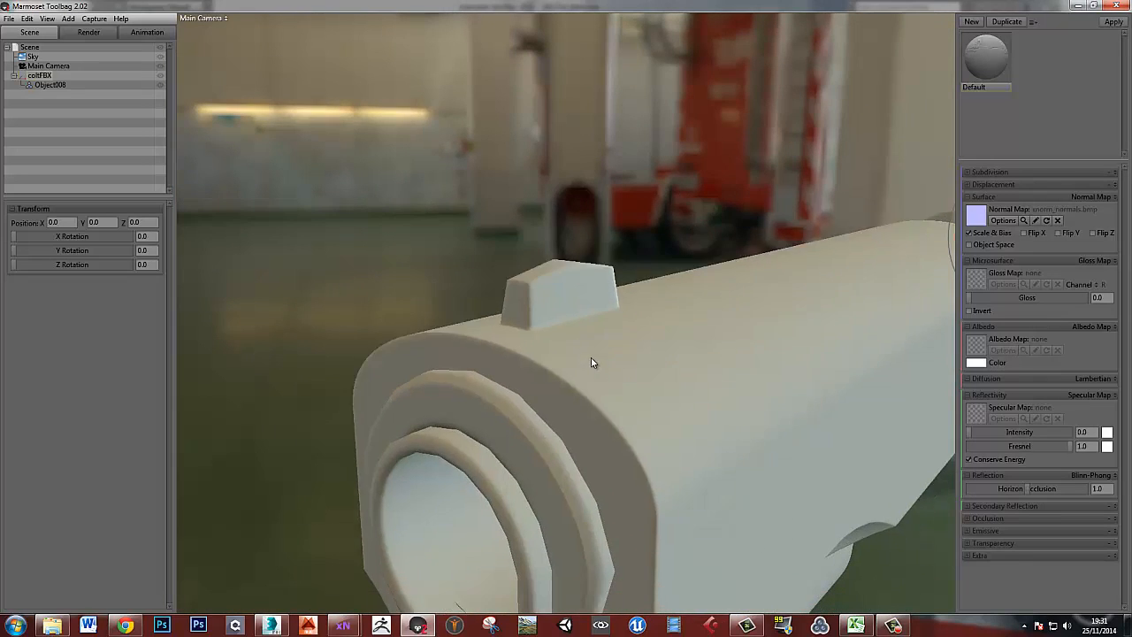
middle_drag(591, 357, 581, 317)
drag(582, 316, 558, 300)
scroll(557, 306, up, 3)
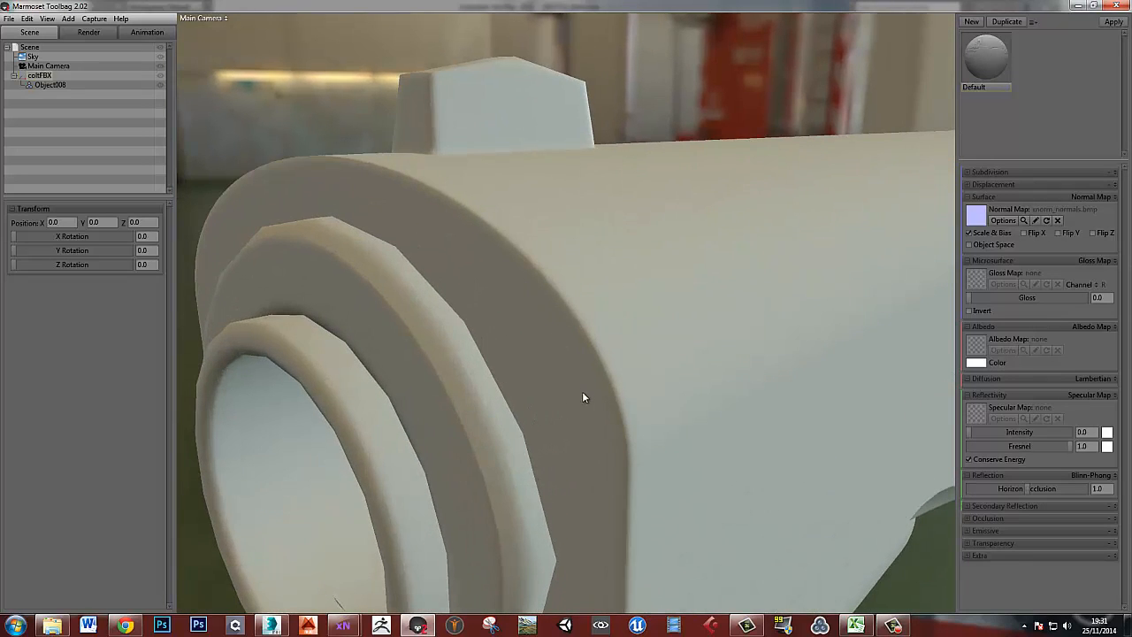
drag(582, 393, 653, 370)
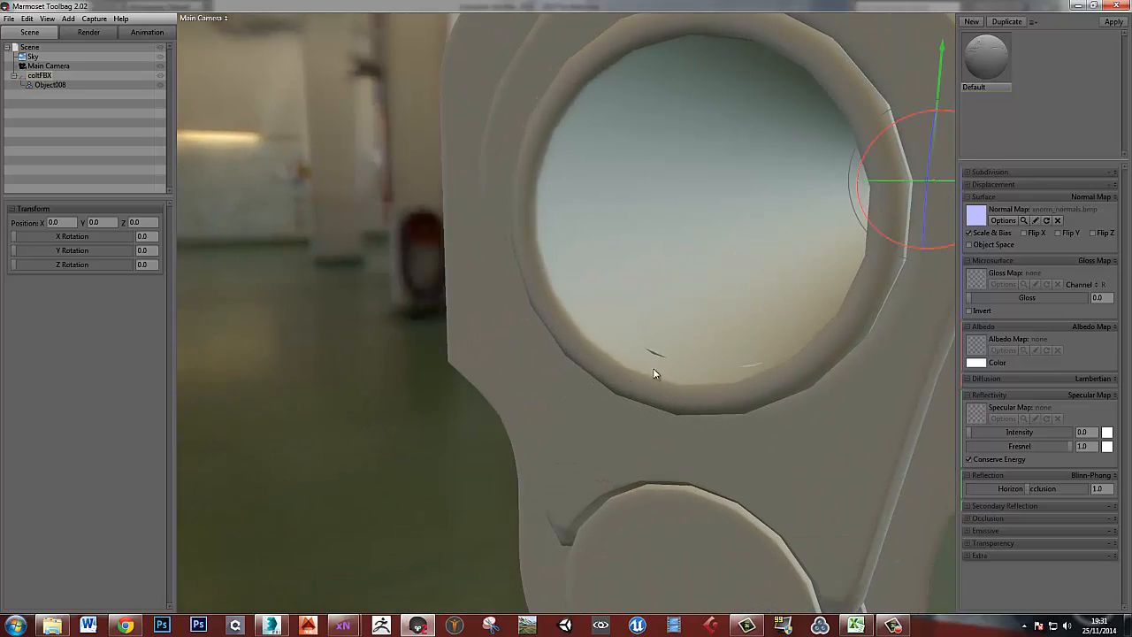
drag(769, 378, 750, 393)
scroll(739, 363, down, 5)
scroll(730, 354, up, 3)
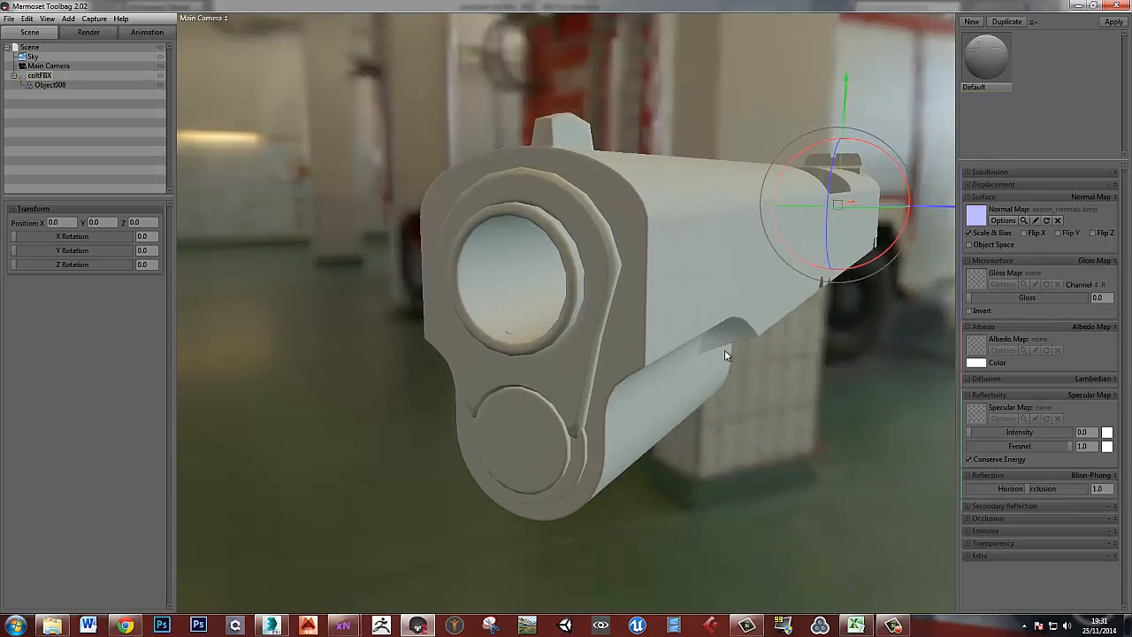
Inspect the slide's front underside around the recoil spring housing, plus the rear cutout's inner faces, for baking errors
drag(791, 324, 610, 253)
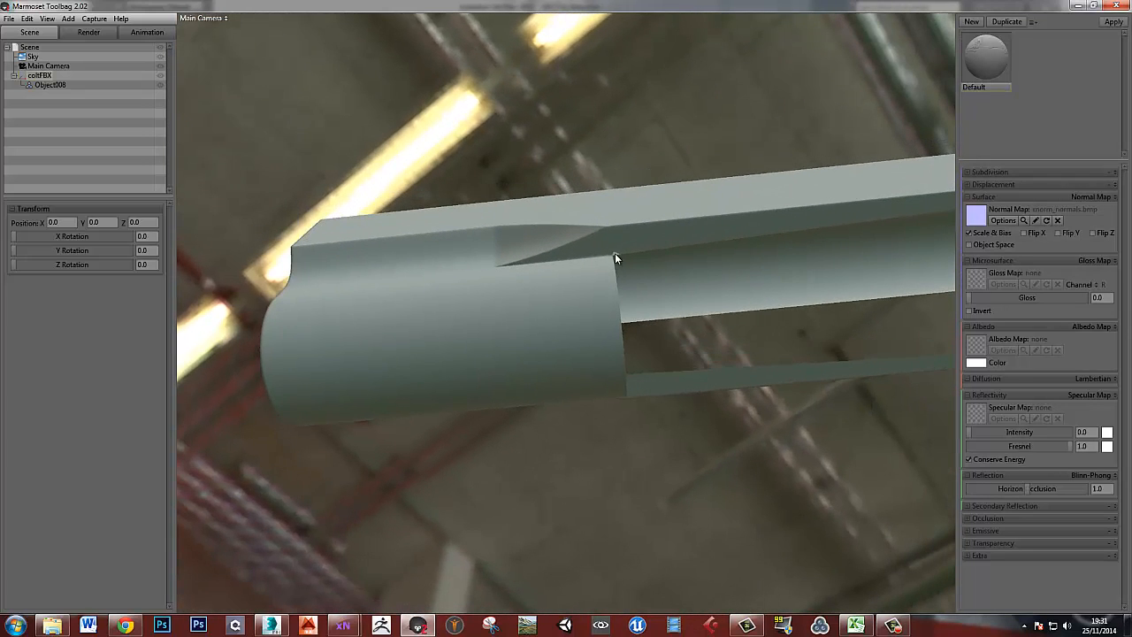
scroll(614, 257, up, 3)
middle_drag(654, 245, 621, 292)
scroll(621, 253, up, 3)
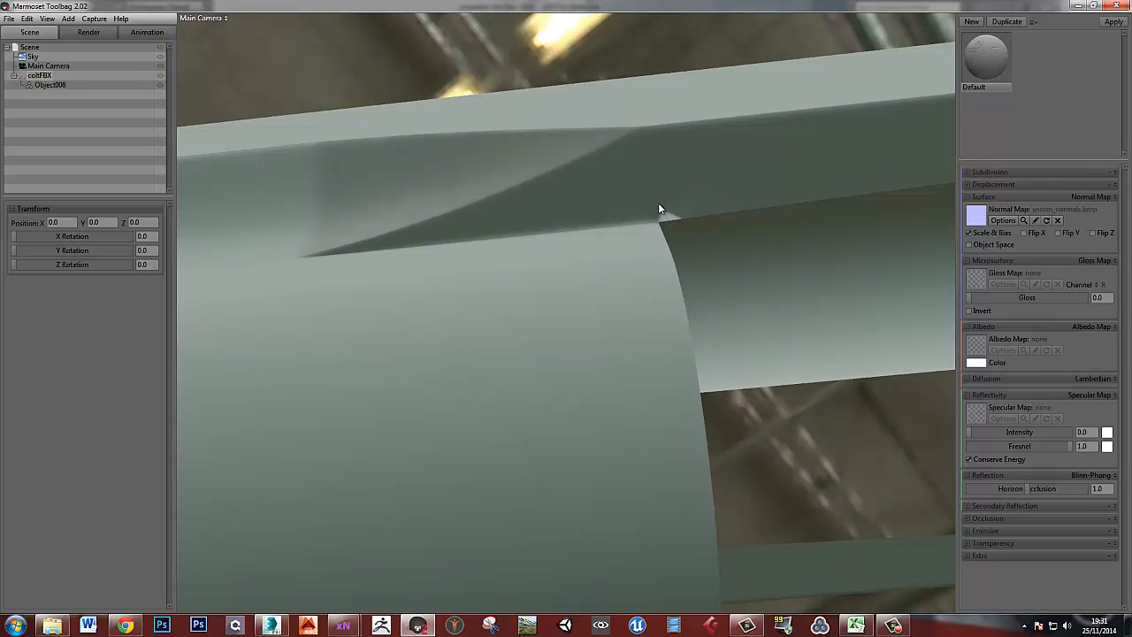
scroll(687, 244, down, 5)
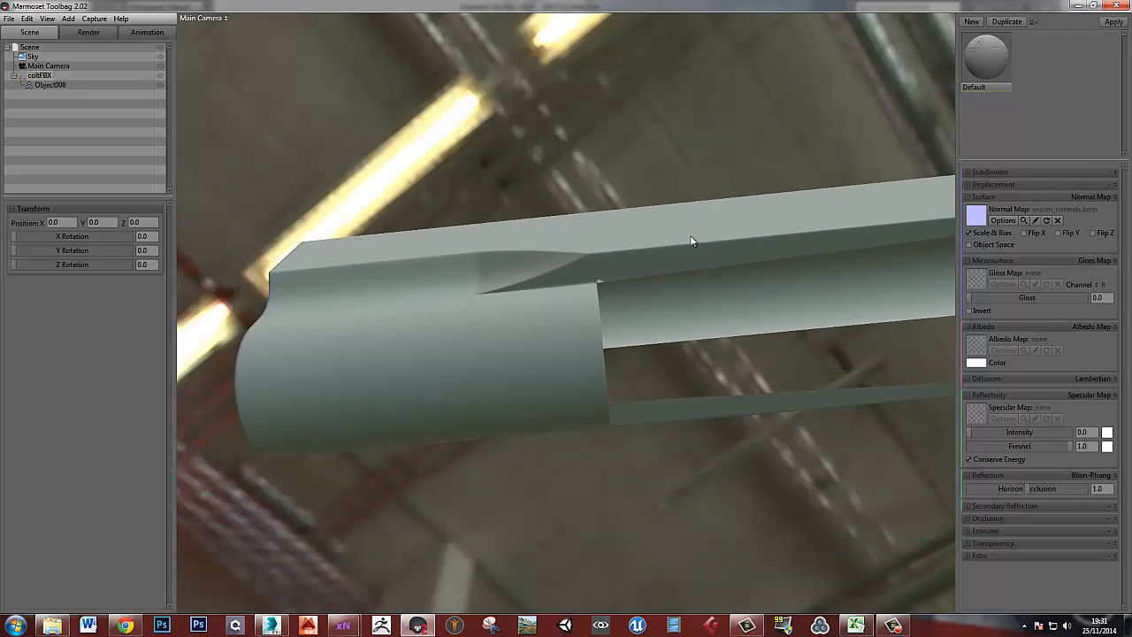
drag(690, 235, 570, 311)
scroll(515, 219, up, 5)
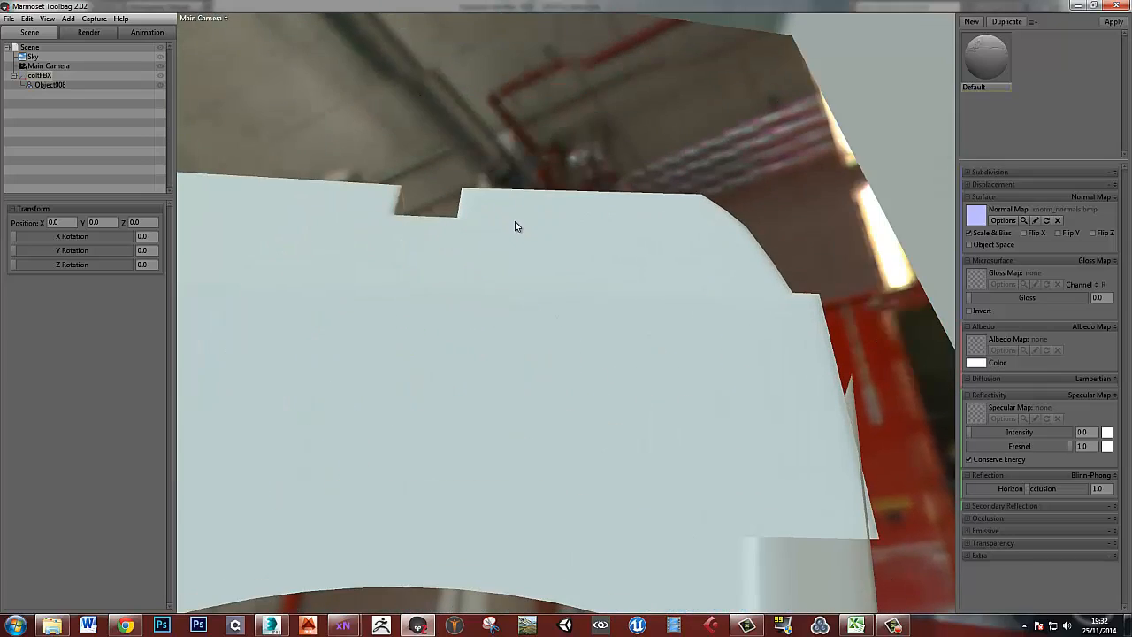
scroll(516, 217, down, 2)
middle_drag(516, 217, 540, 243)
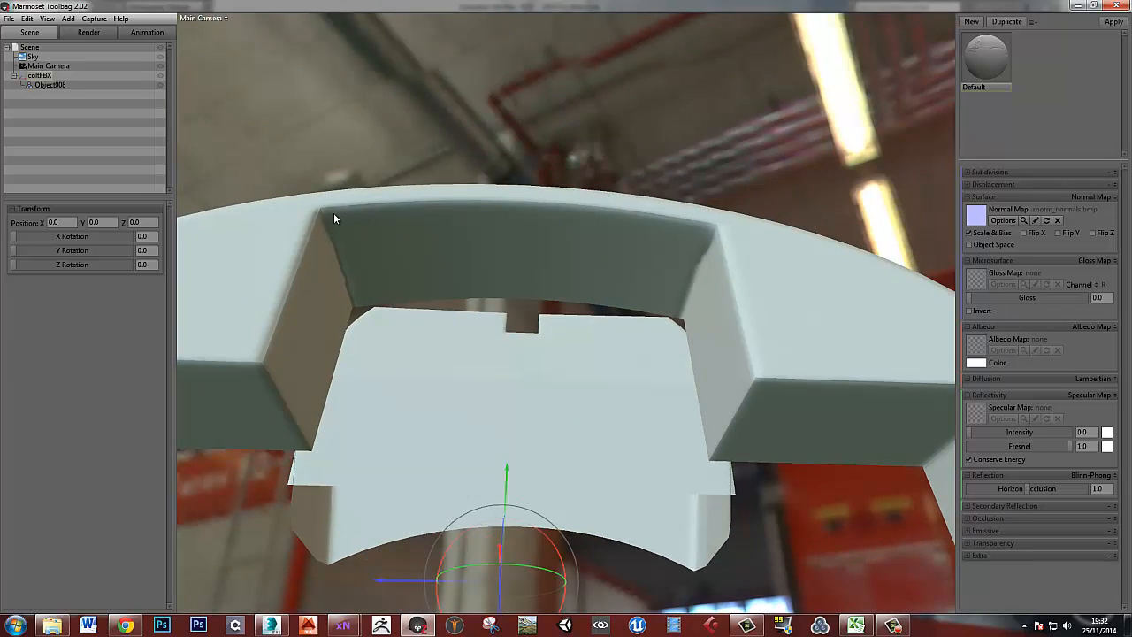
drag(333, 219, 611, 357)
Rotate the sky lighting while examining the rear sight, and view the whole slide from the side
shift+drag(597, 397, 666, 396)
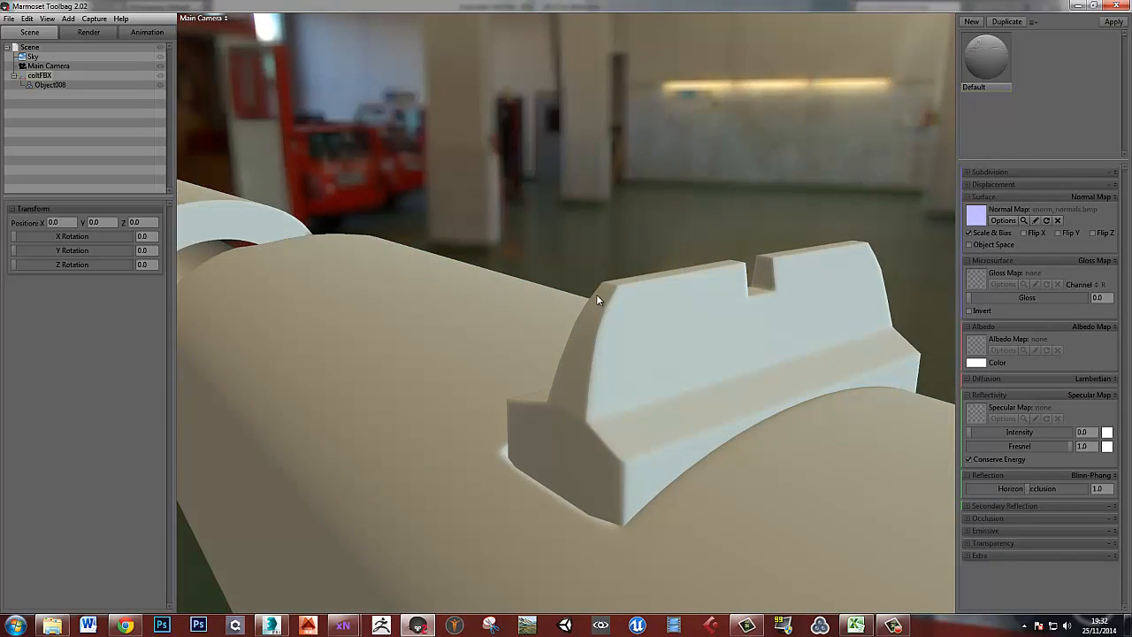
shift+drag(596, 300, 545, 381)
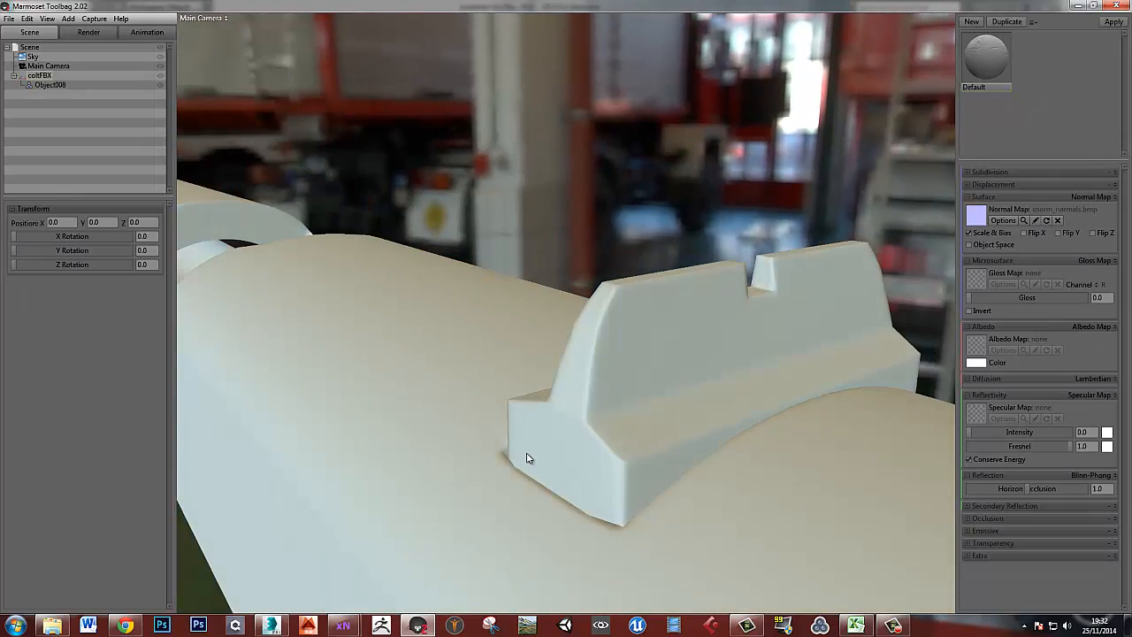
middle_drag(527, 458, 523, 445)
right_drag(524, 445, 510, 371)
drag(510, 371, 592, 372)
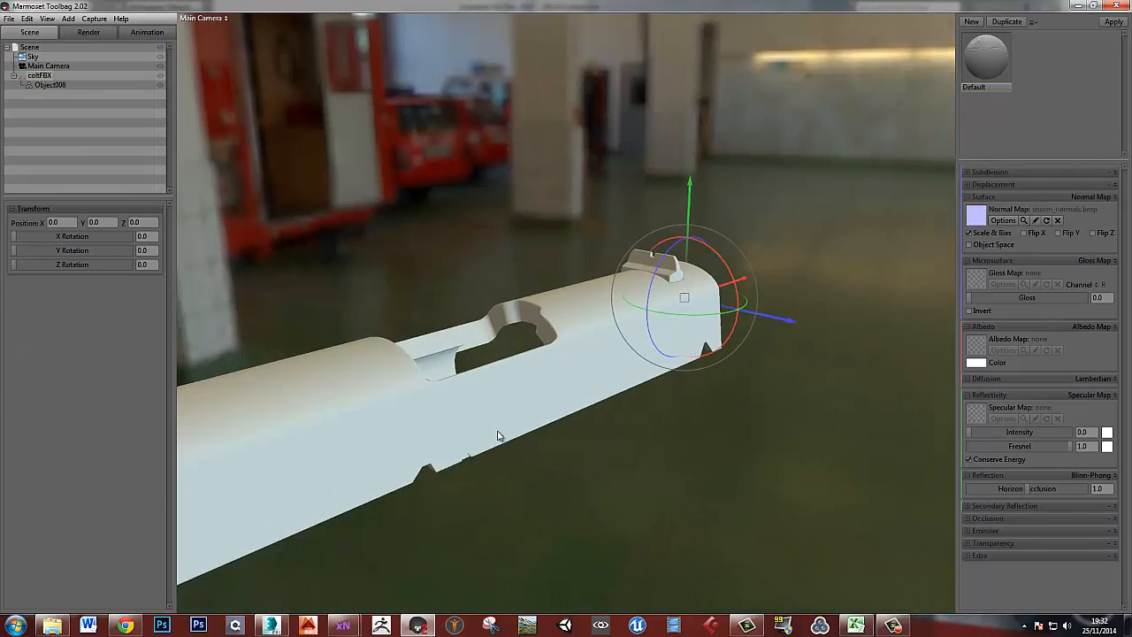
middle_drag(498, 433, 634, 386)
scroll(582, 414, down, 5)
drag(582, 415, 580, 406)
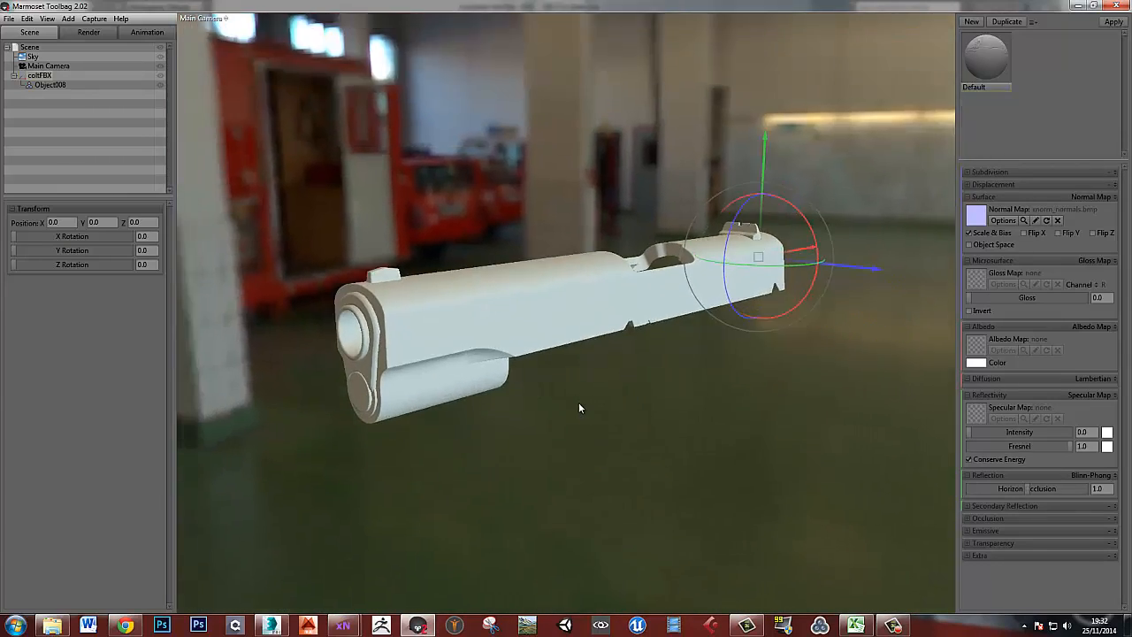
middle_drag(579, 407, 613, 411)
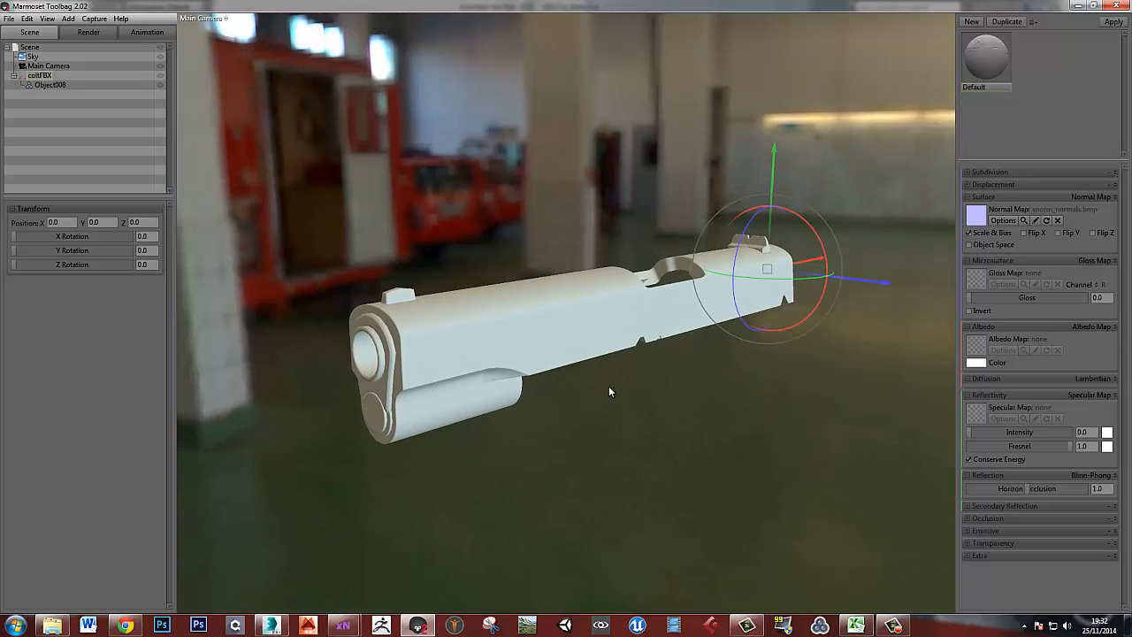
scroll(608, 387, up, 3)
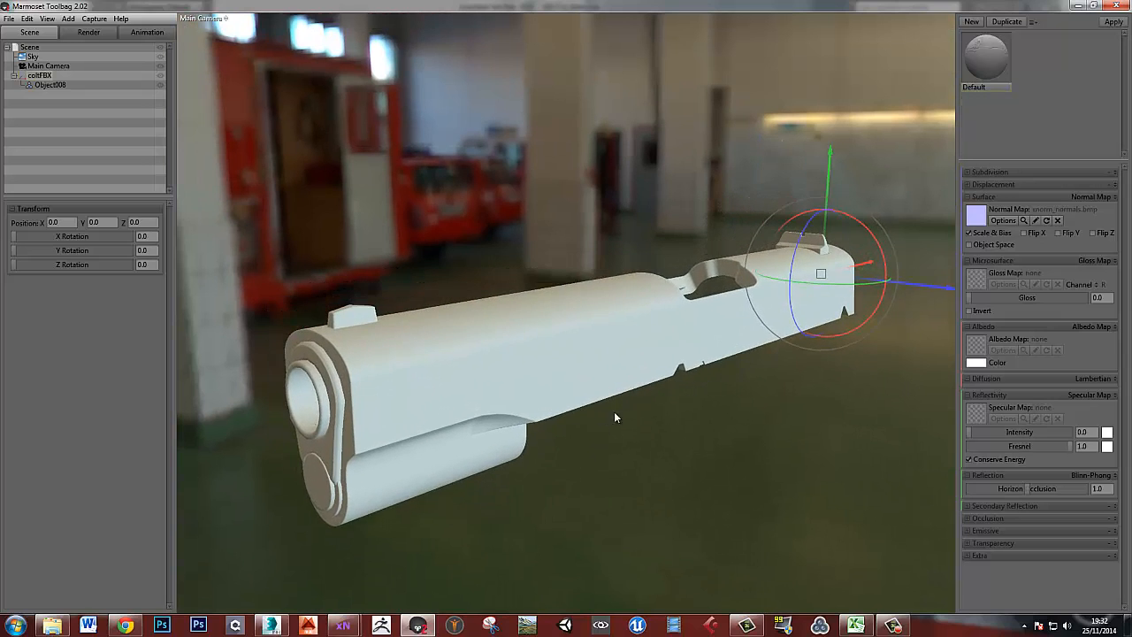
drag(614, 411, 623, 416)
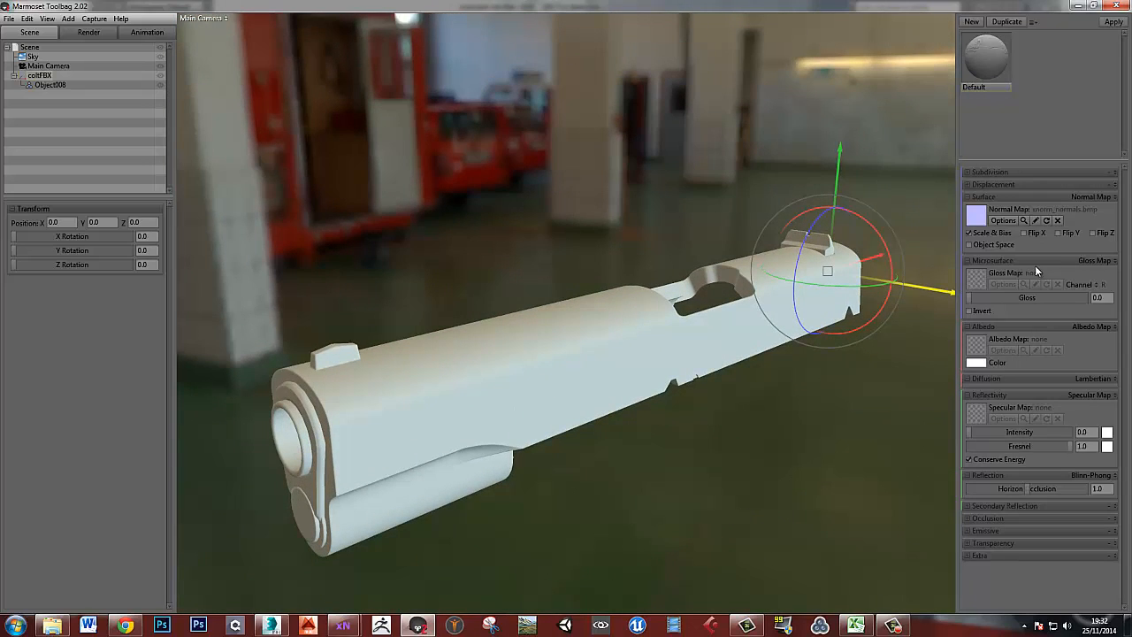
Clear the material's normal map to view the bare low-poly slide, and load xnorm_normals back as the normal map
click(1057, 221)
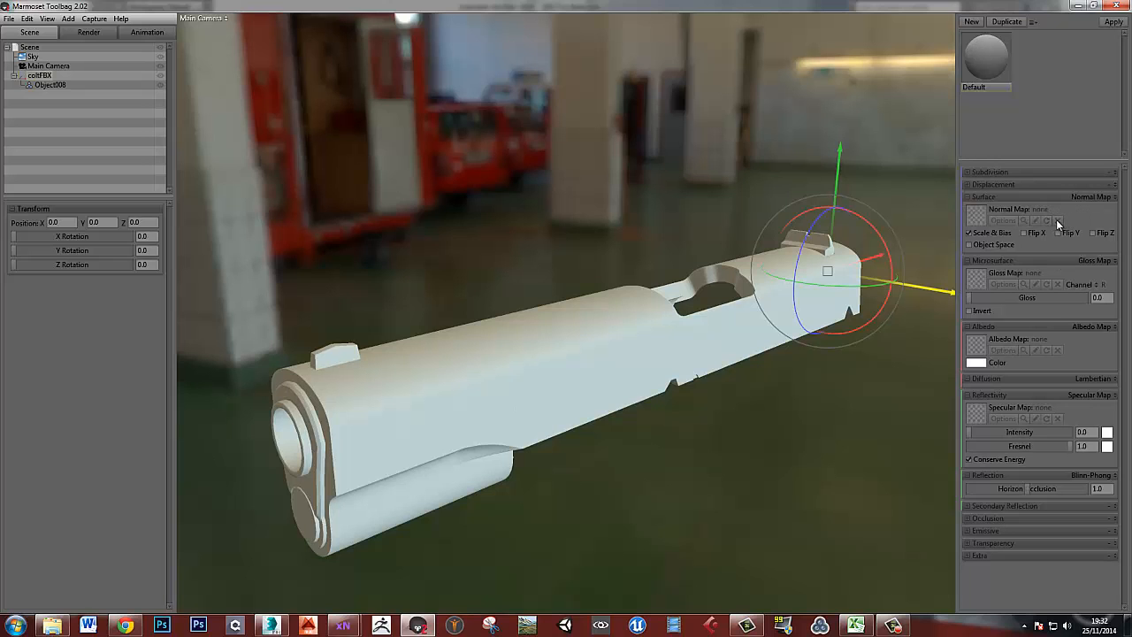
drag(742, 390, 744, 371)
mouse_move(706, 343)
middle_down()
mouse_move(720, 332)
mouse_move(709, 325)
middle_up()
scroll(694, 320, up, 3)
drag(710, 326, 723, 301)
scroll(723, 303, up, 5)
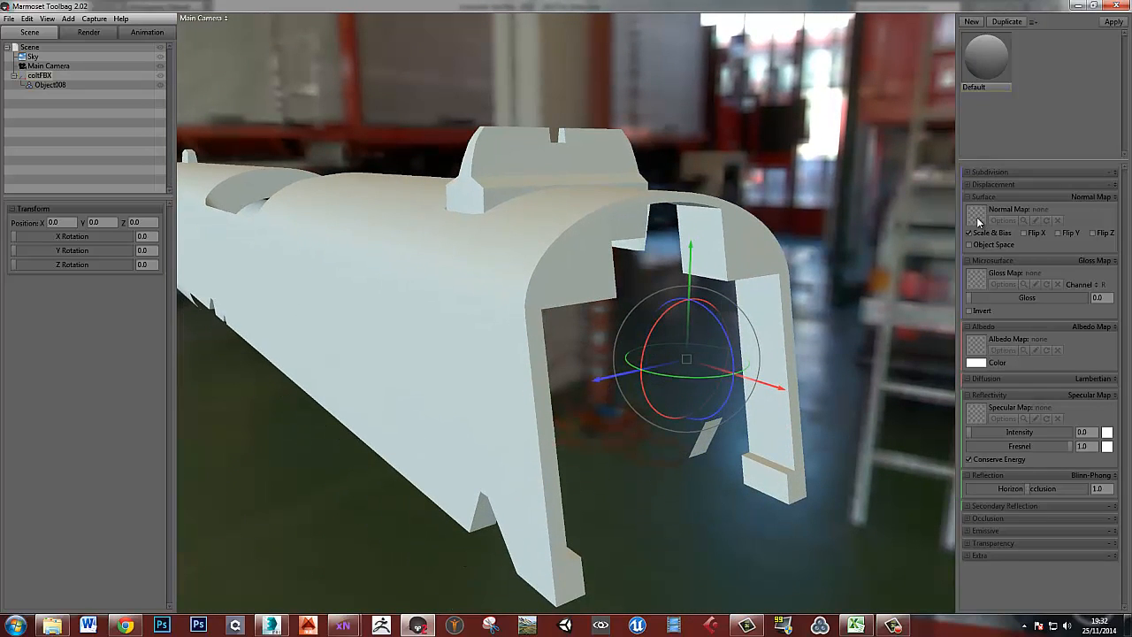
click(976, 218)
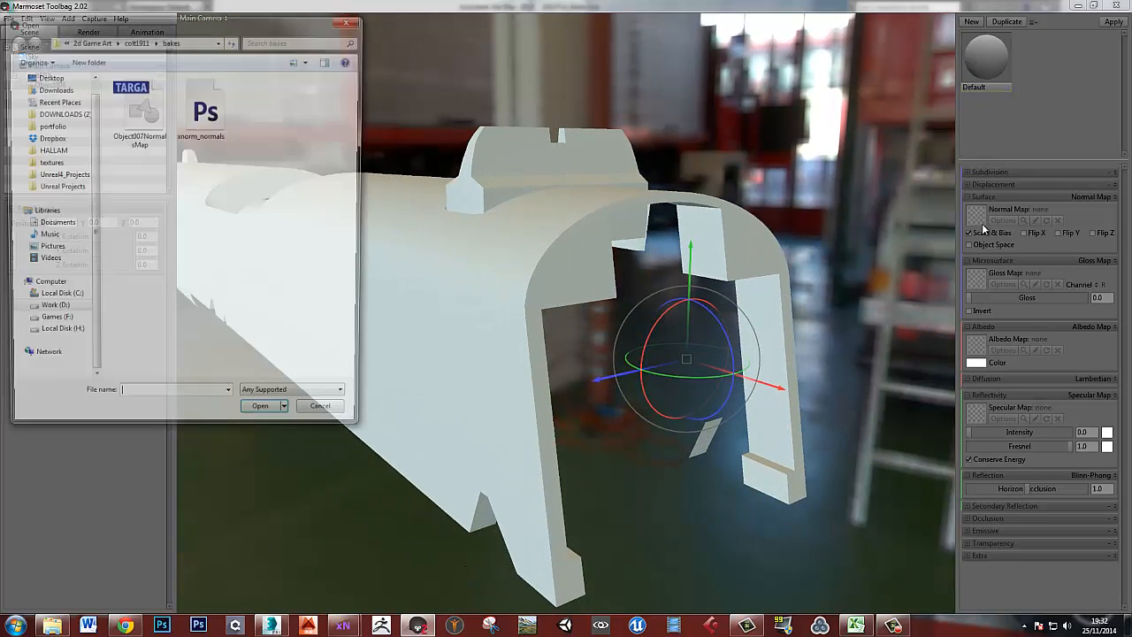
double_click(198, 108)
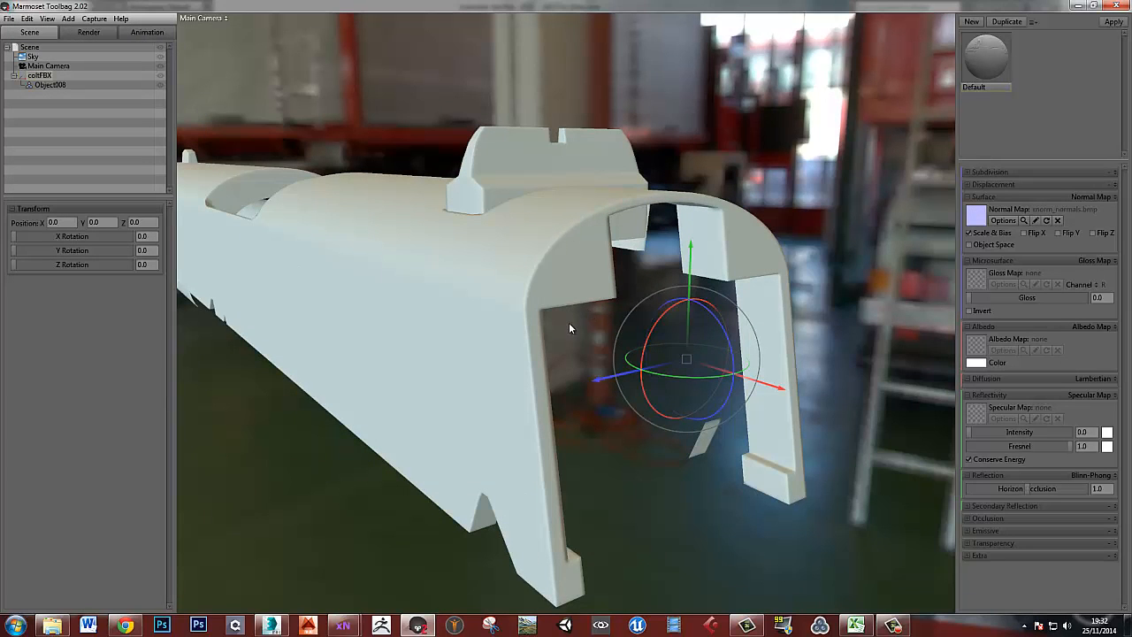
Inspect the normal-mapped slide at its rear end, around the recoil plug and along its full length
mouse_move(568, 322)
mouse_down()
mouse_move(586, 320)
mouse_move(558, 321)
mouse_up()
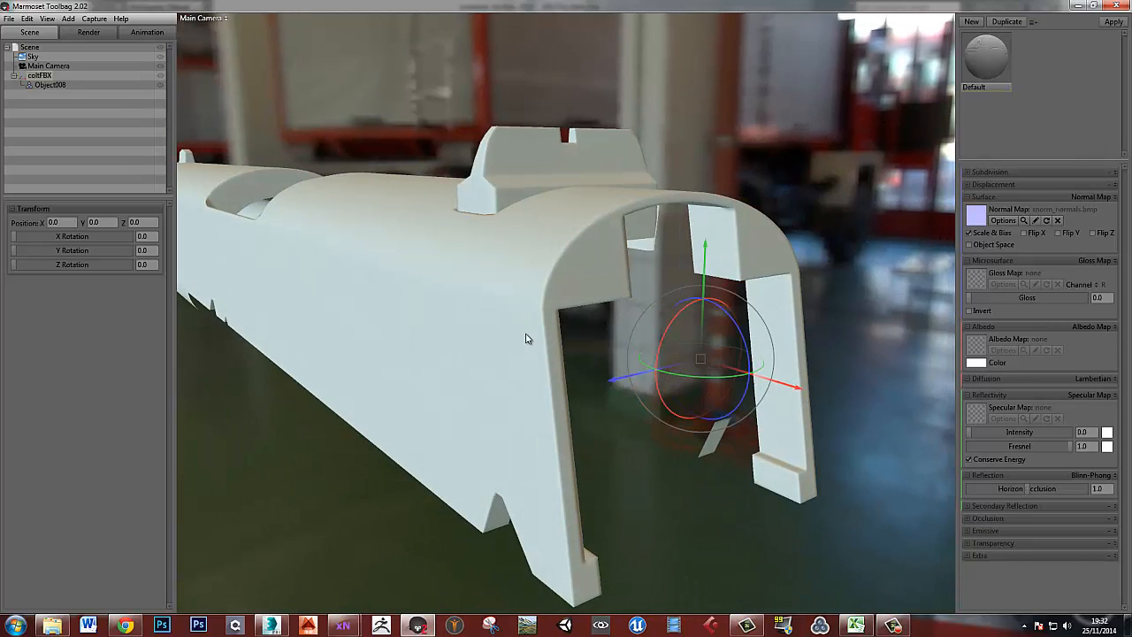
drag(497, 278, 551, 290)
scroll(551, 296, up, 5)
middle_drag(532, 314, 507, 205)
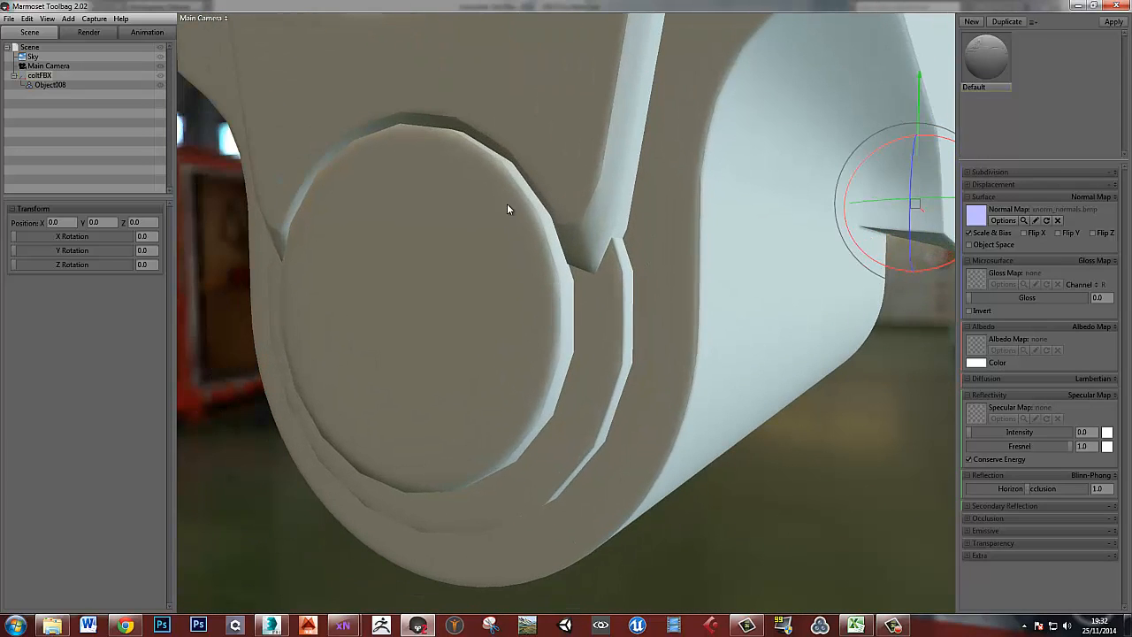
drag(564, 379, 516, 307)
middle_drag(516, 307, 566, 304)
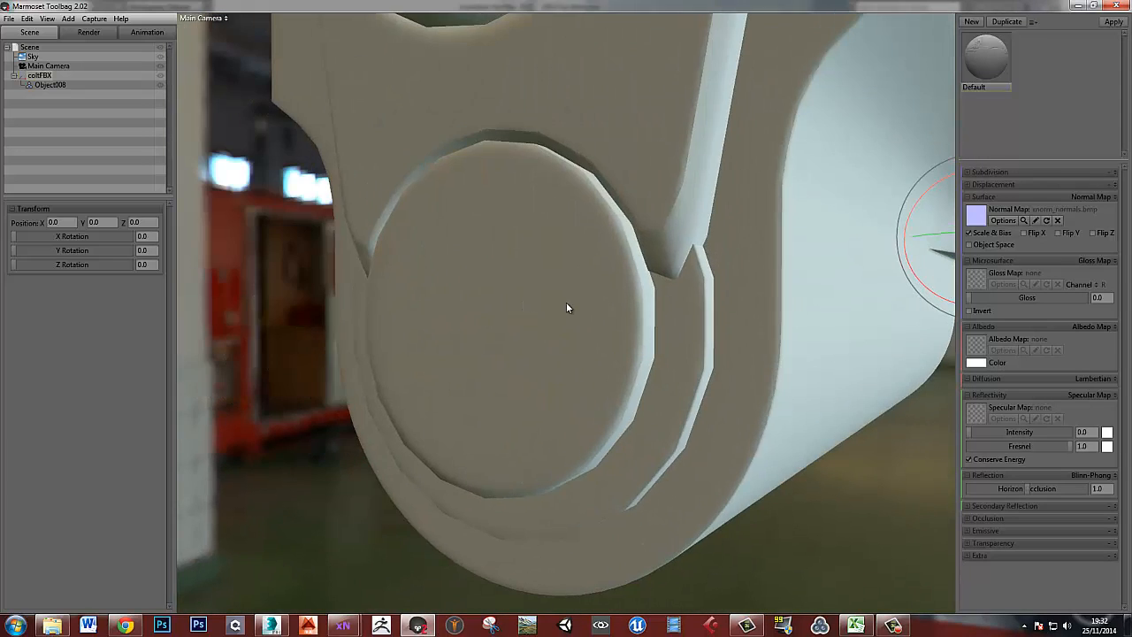
scroll(563, 287, down, 5)
drag(561, 287, 491, 269)
middle_drag(402, 267, 500, 277)
scroll(494, 279, down, 5)
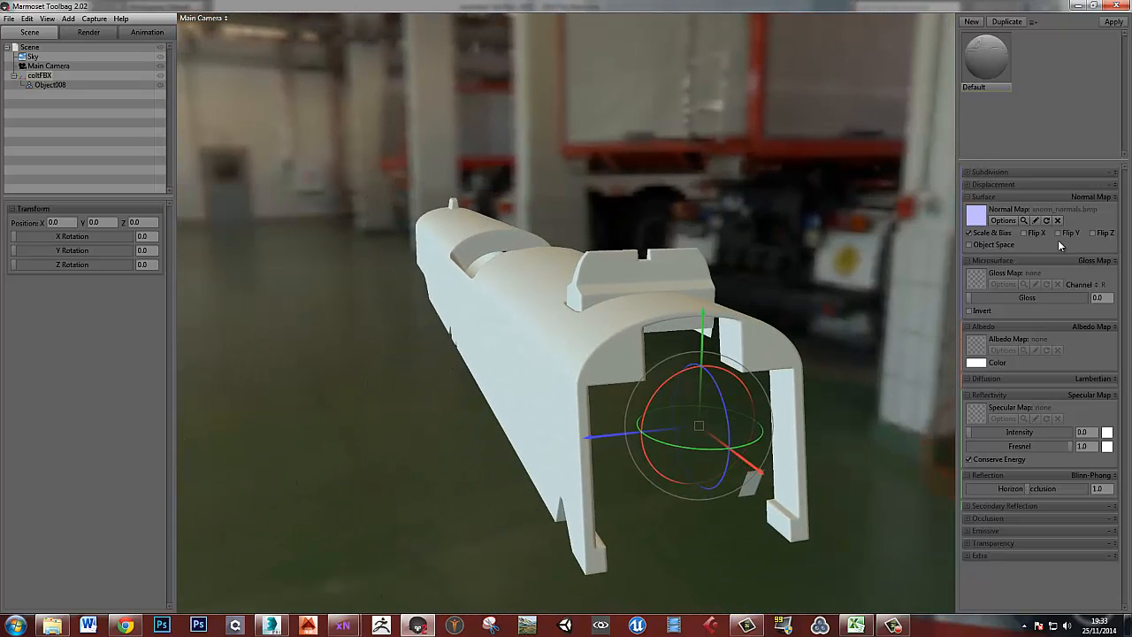
drag(919, 292, 664, 396)
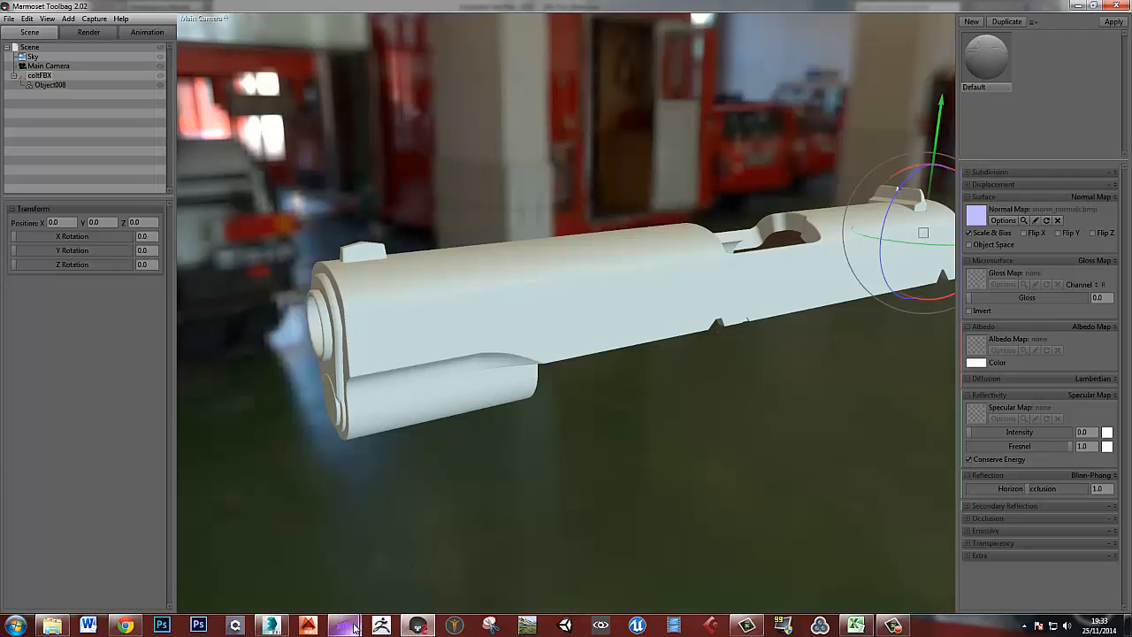
Switch to xNormal, close the bake preview and clear all meshes from the high and low definition lists
mouse_move(343, 625)
click(414, 561)
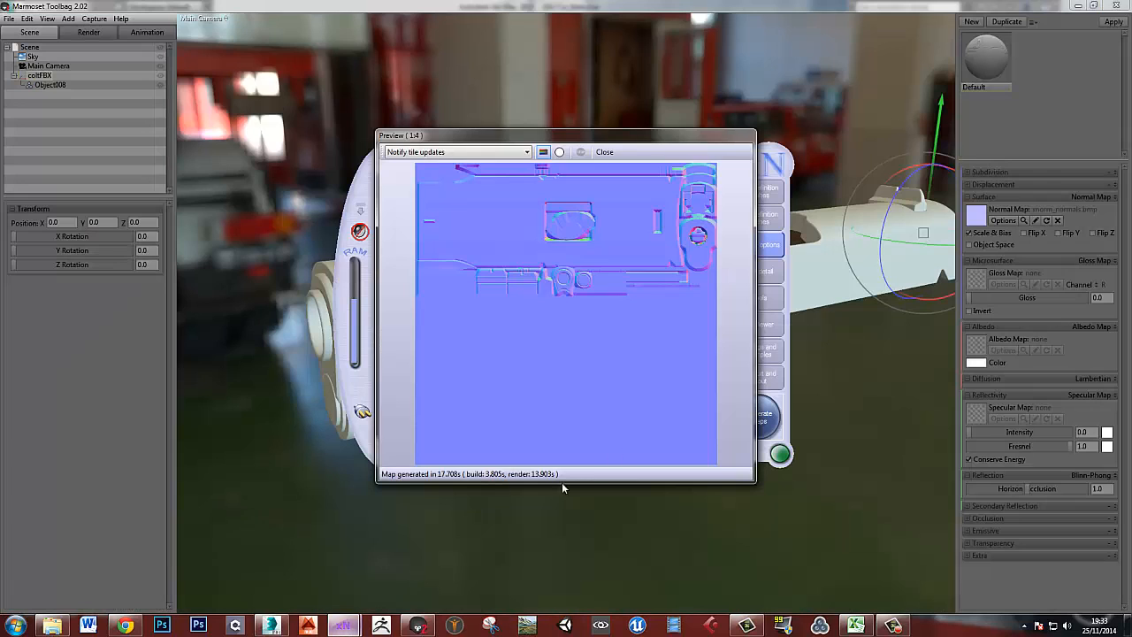
click(604, 152)
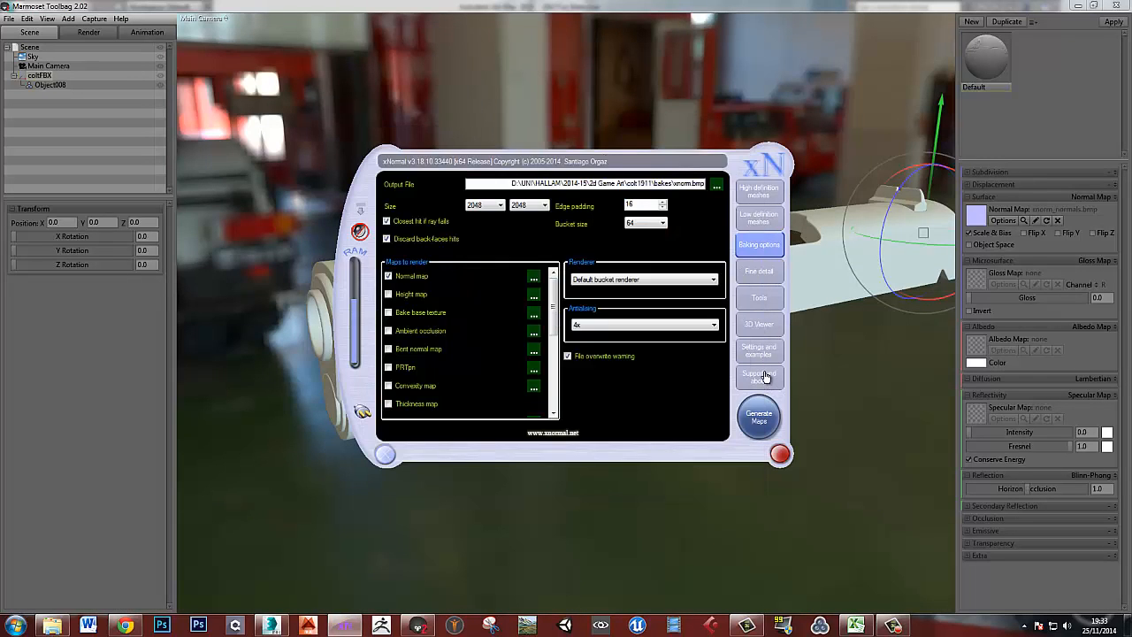
click(759, 191)
click(637, 407)
click(758, 217)
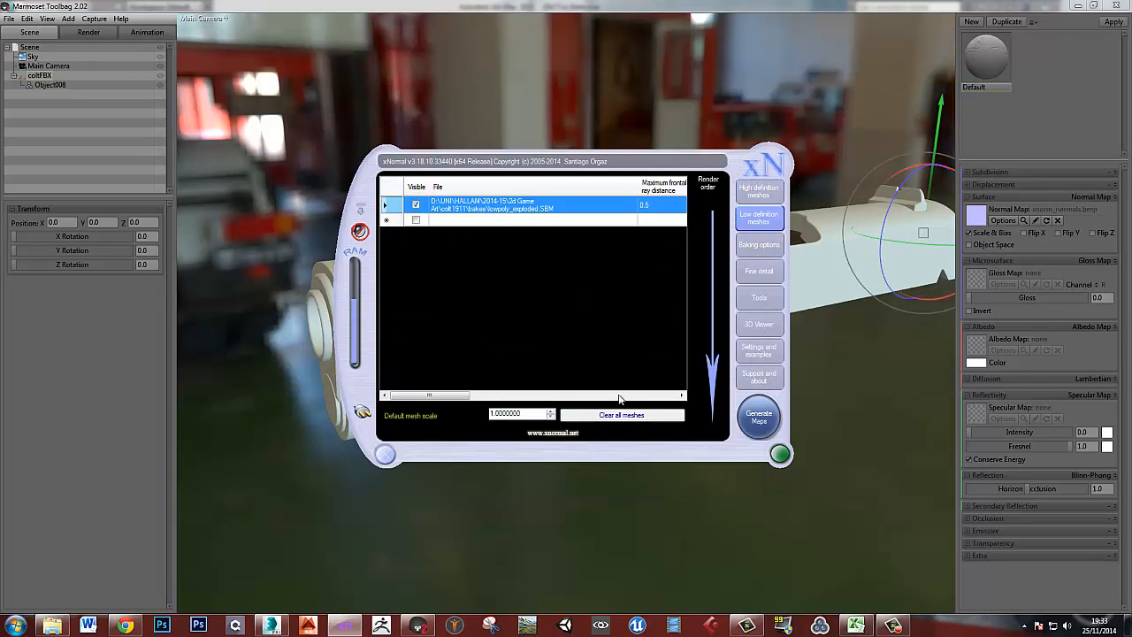
click(621, 415)
Add highpoly.SBM from the bakes folder as the high definition mesh
click(757, 191)
right_click(521, 205)
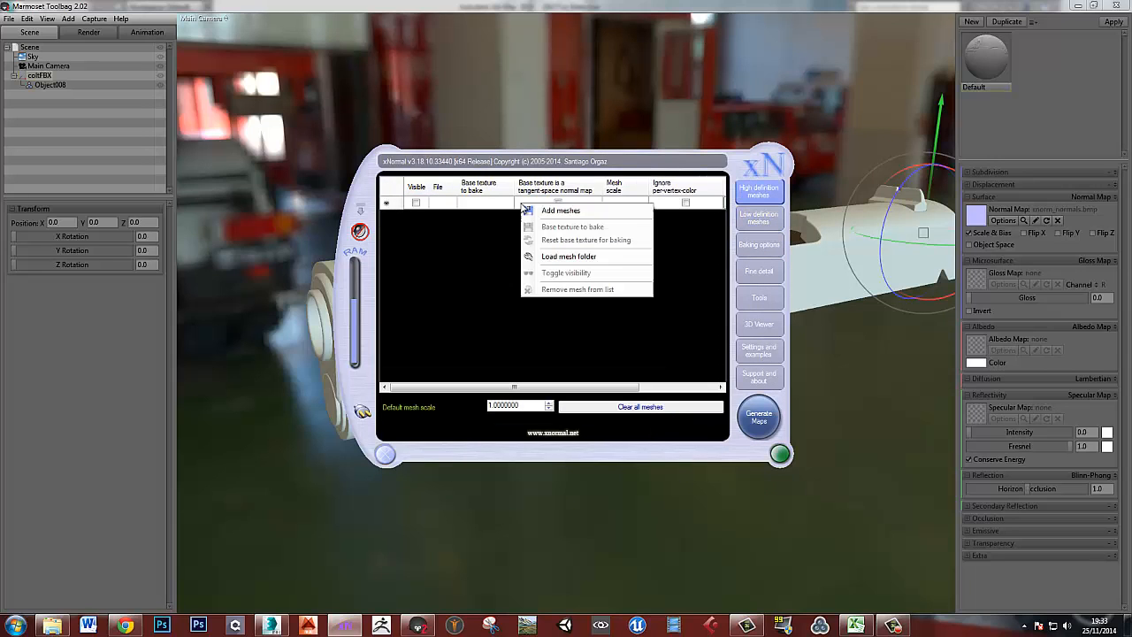
click(570, 217)
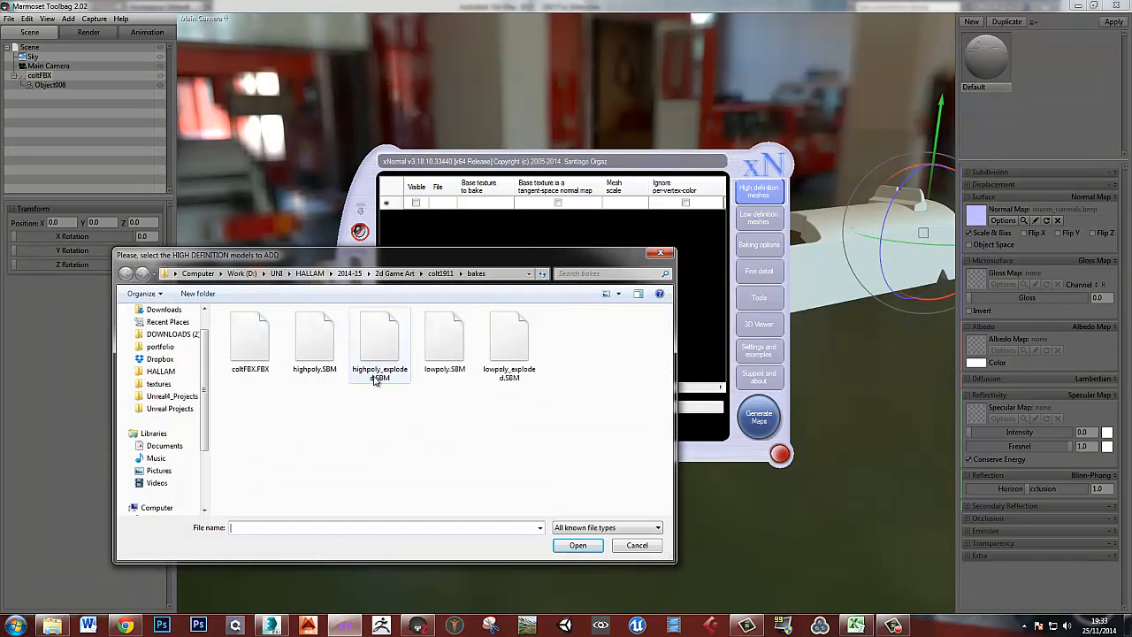
double_click(314, 343)
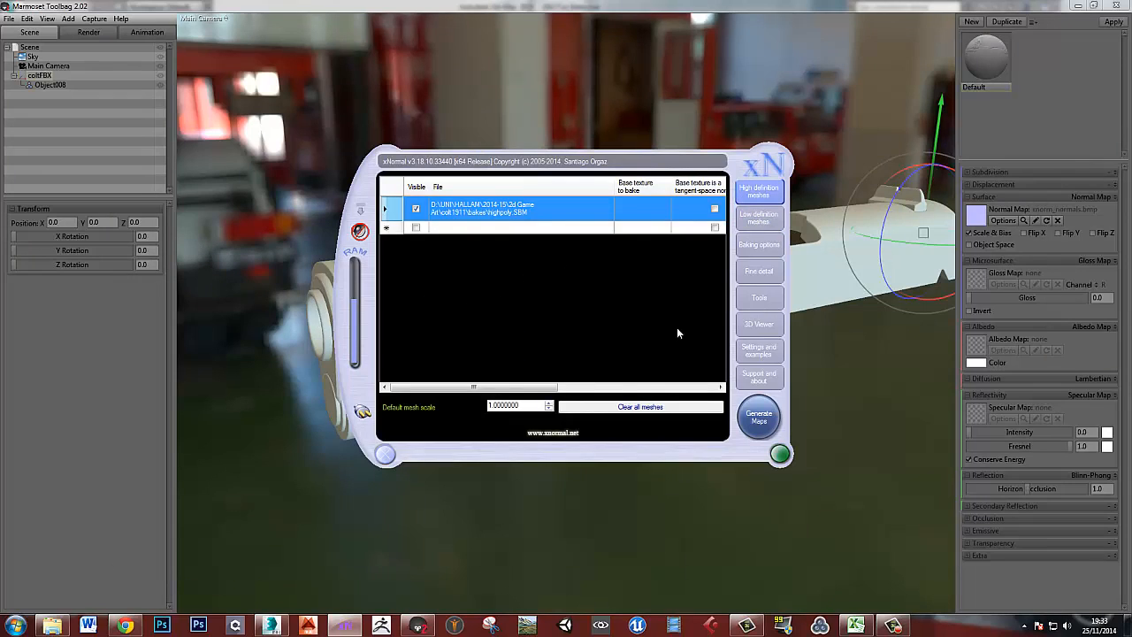
Add lowpoly.SBM from the bakes folder as the low definition mesh
click(757, 218)
click(518, 206)
right_click(519, 207)
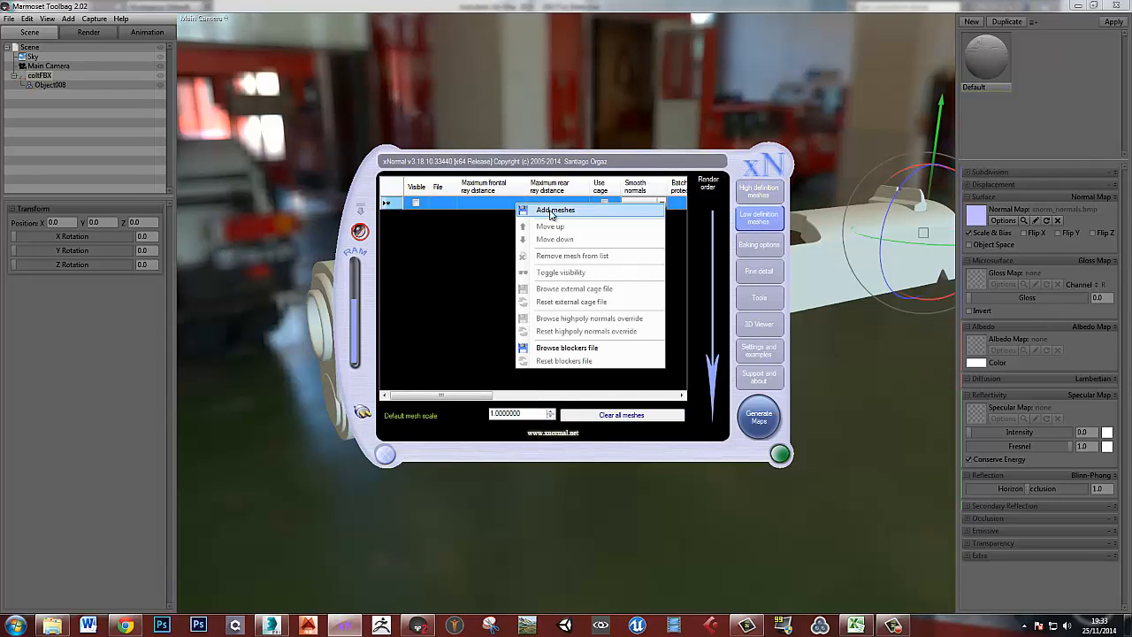
click(552, 214)
double_click(444, 341)
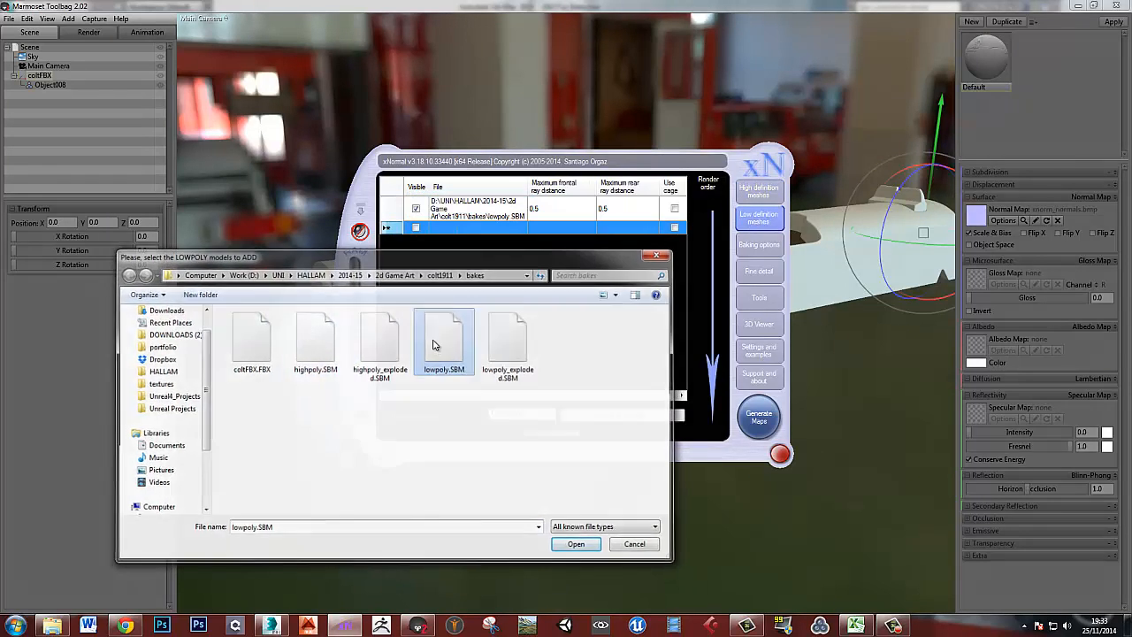
click(549, 214)
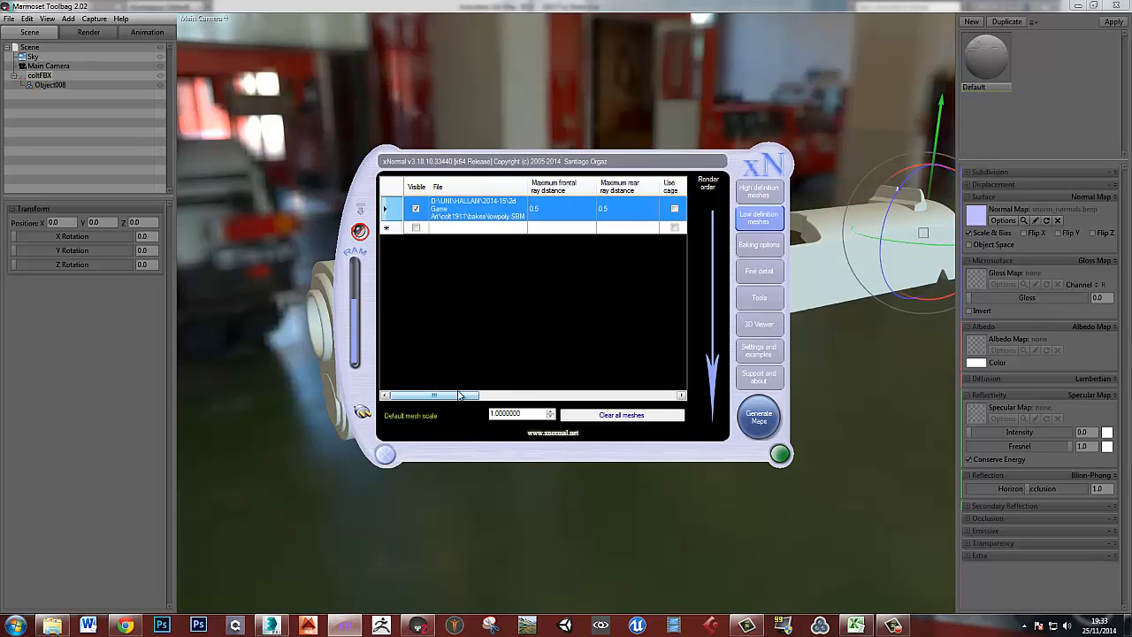
drag(461, 395, 398, 395)
Disable the normal map, enable ambient occlusion with its occlusion settings checked, and generate the bake
click(759, 245)
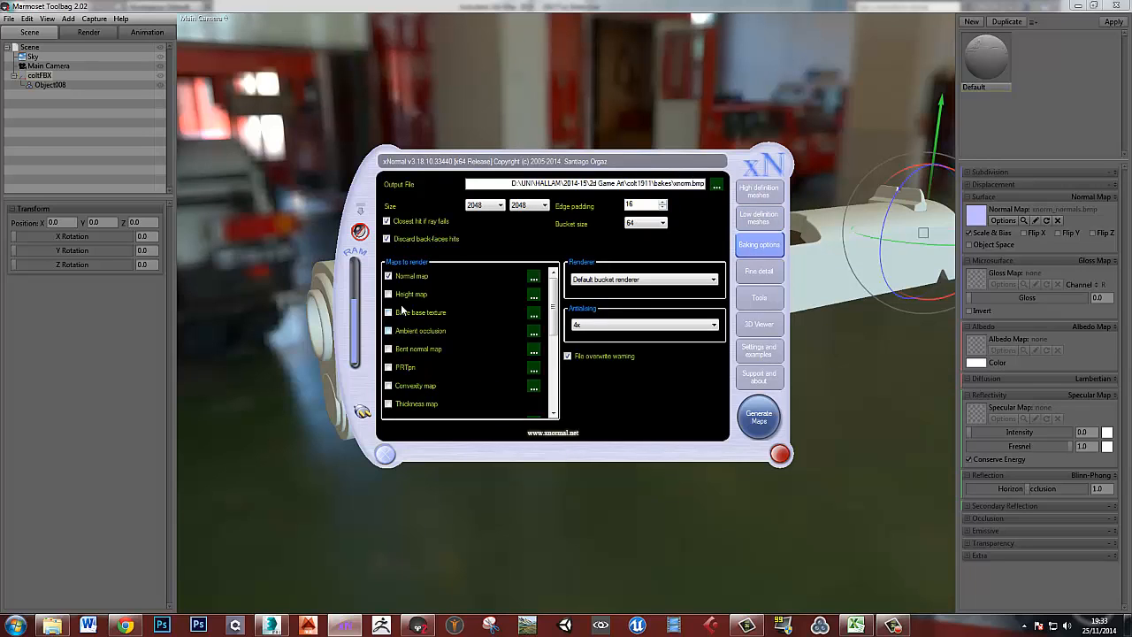
click(389, 277)
click(388, 330)
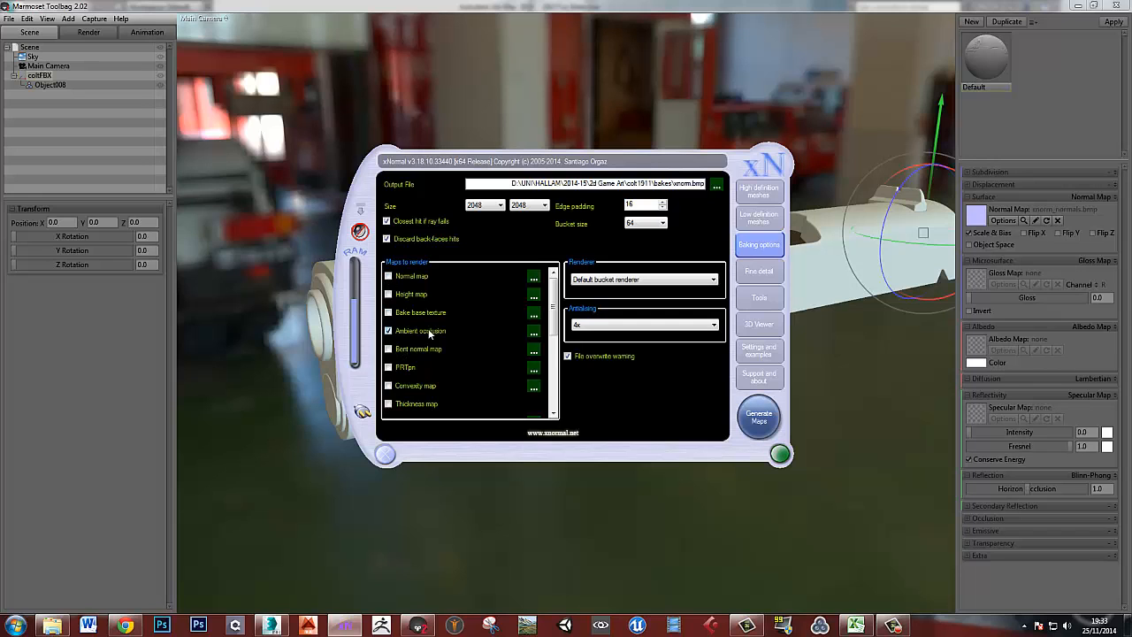
click(532, 332)
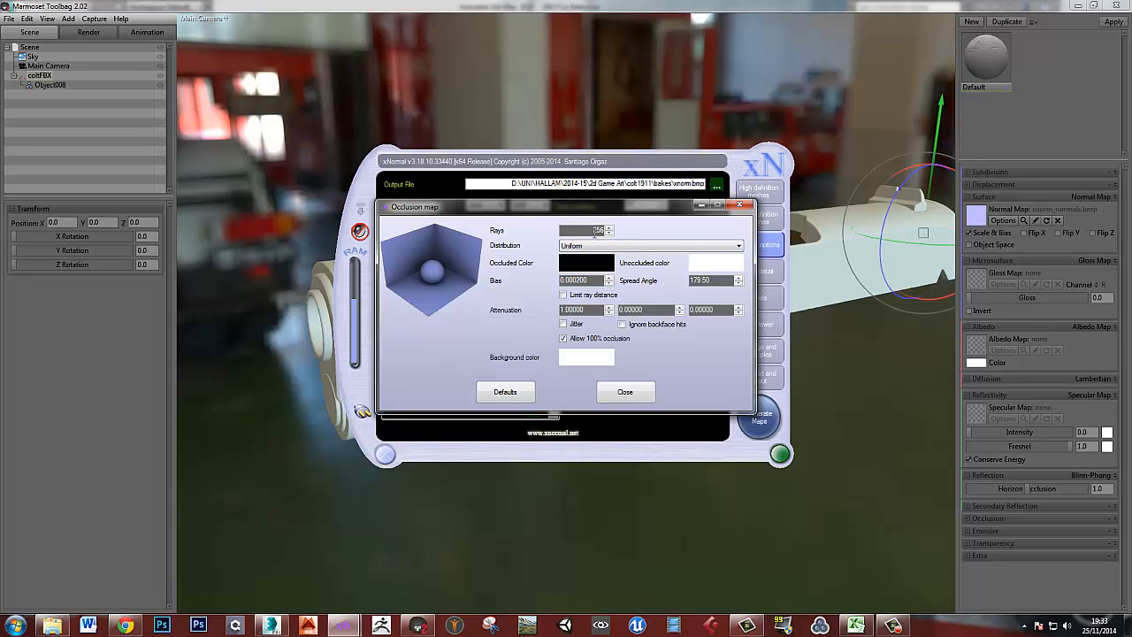
click(625, 394)
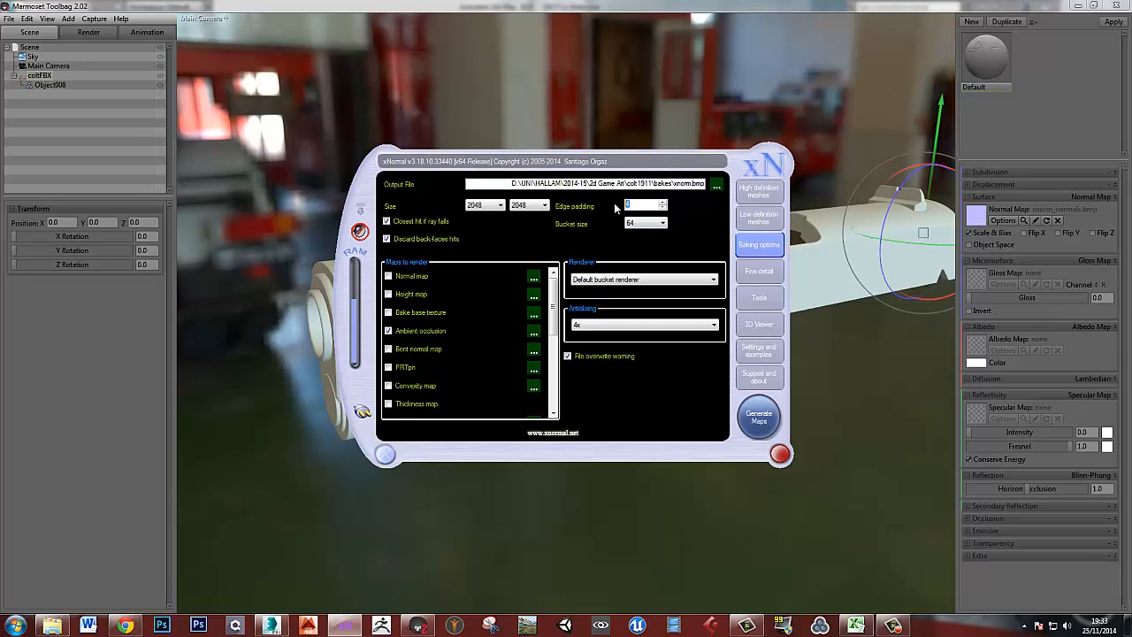
click(759, 405)
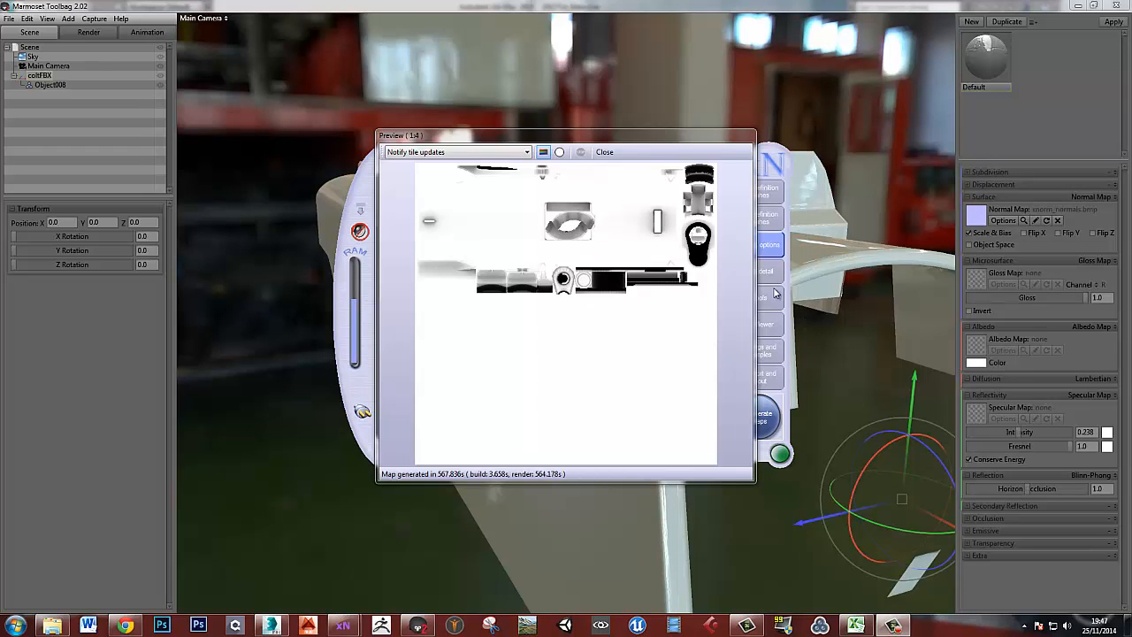
Switch to Marmoset Toolbag, set the material's gloss and specular intensity to 0, and load xnorm_occlusion as its albedo map
click(603, 7)
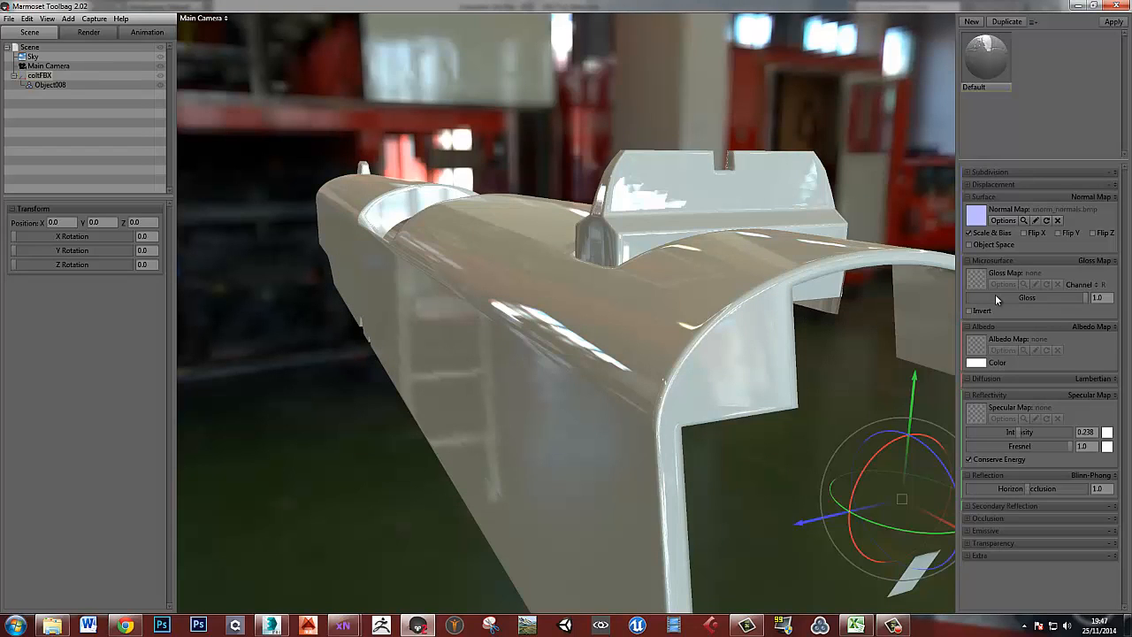
text(0)
key(Return)
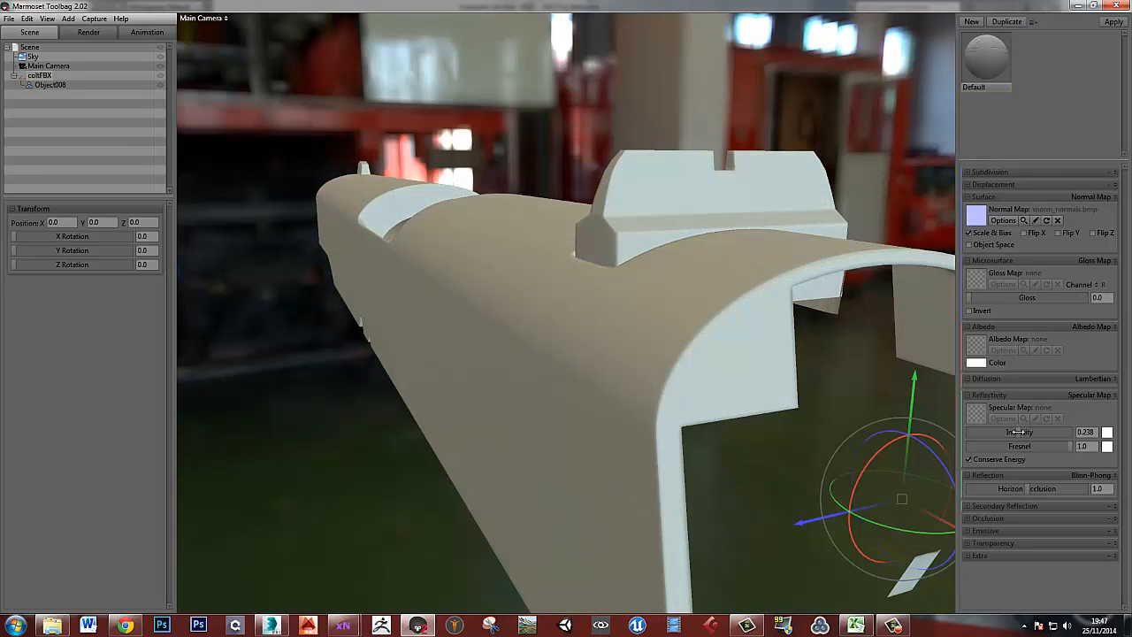
drag(1018, 431, 800, 430)
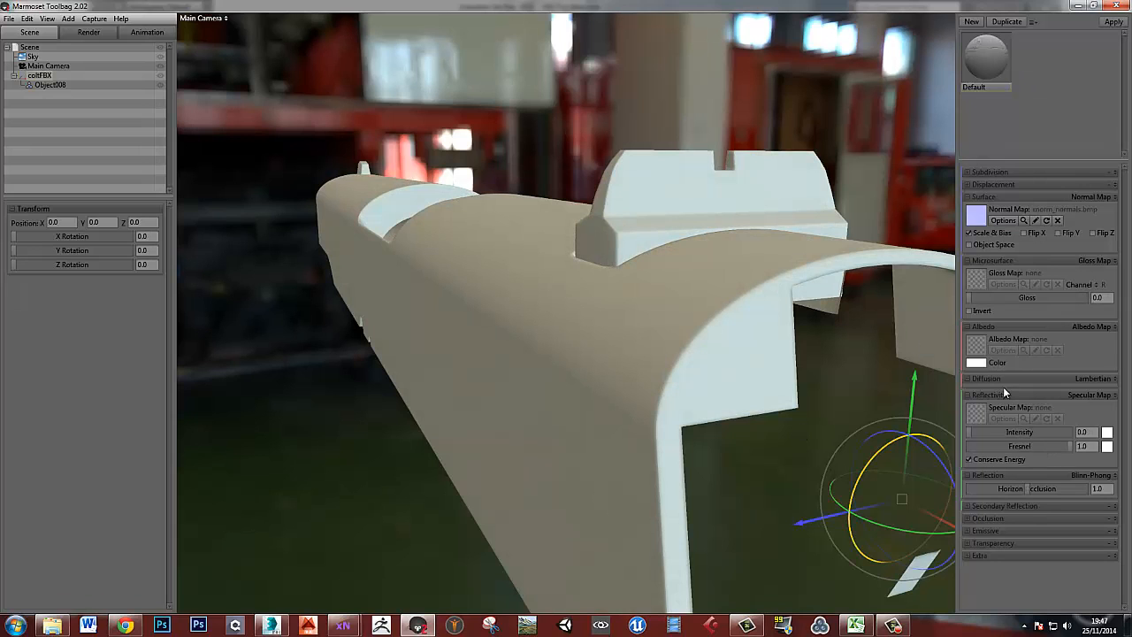
click(974, 345)
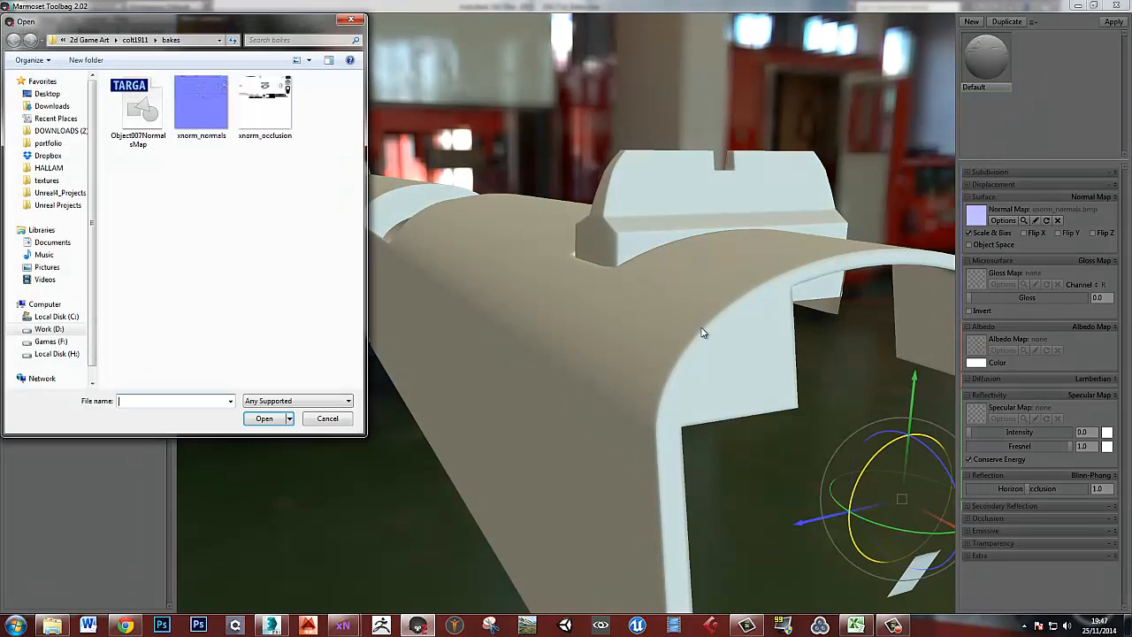
double_click(256, 104)
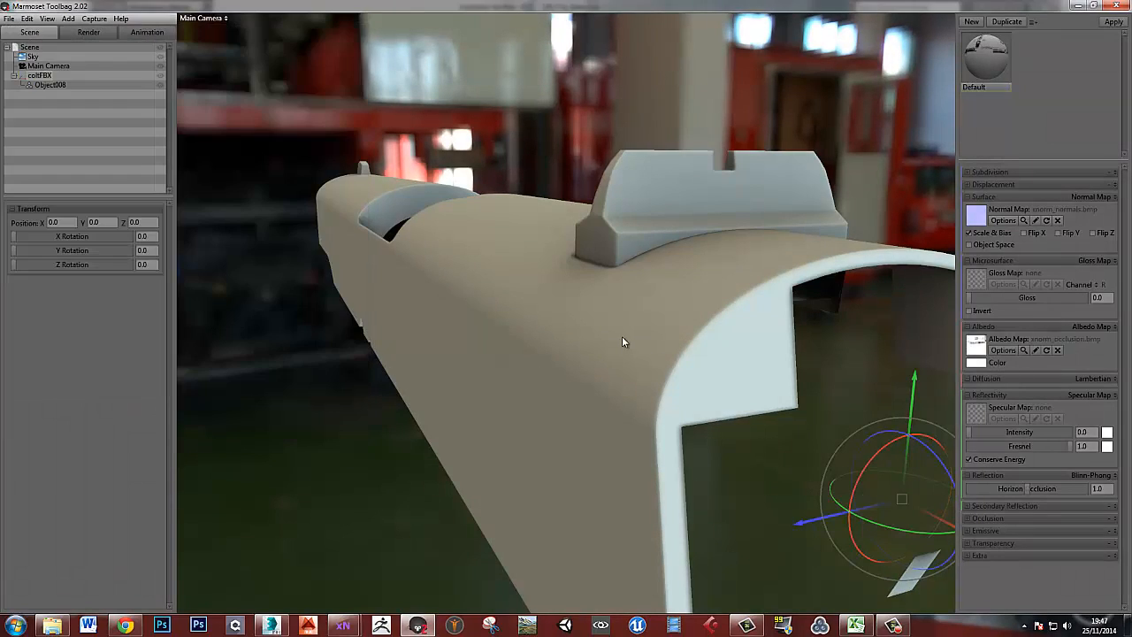
Inspect the baked occlusion on the slide at the underside notch, around the muzzle, and at the rear end and rear sight
drag(553, 395, 573, 214)
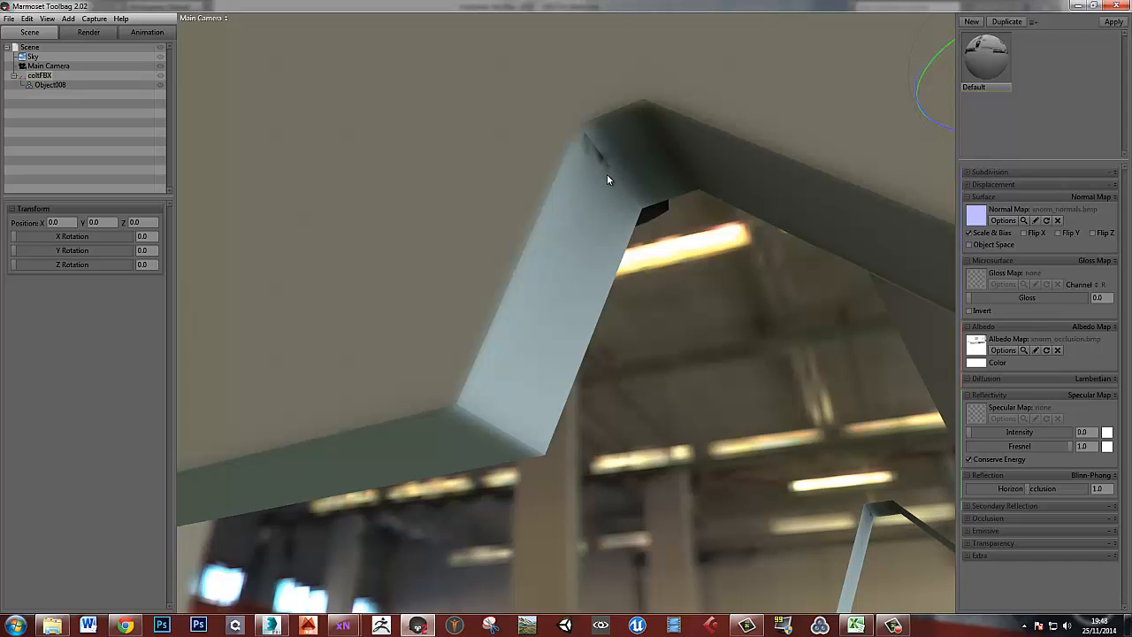
scroll(612, 265, down, 5)
drag(612, 266, 537, 318)
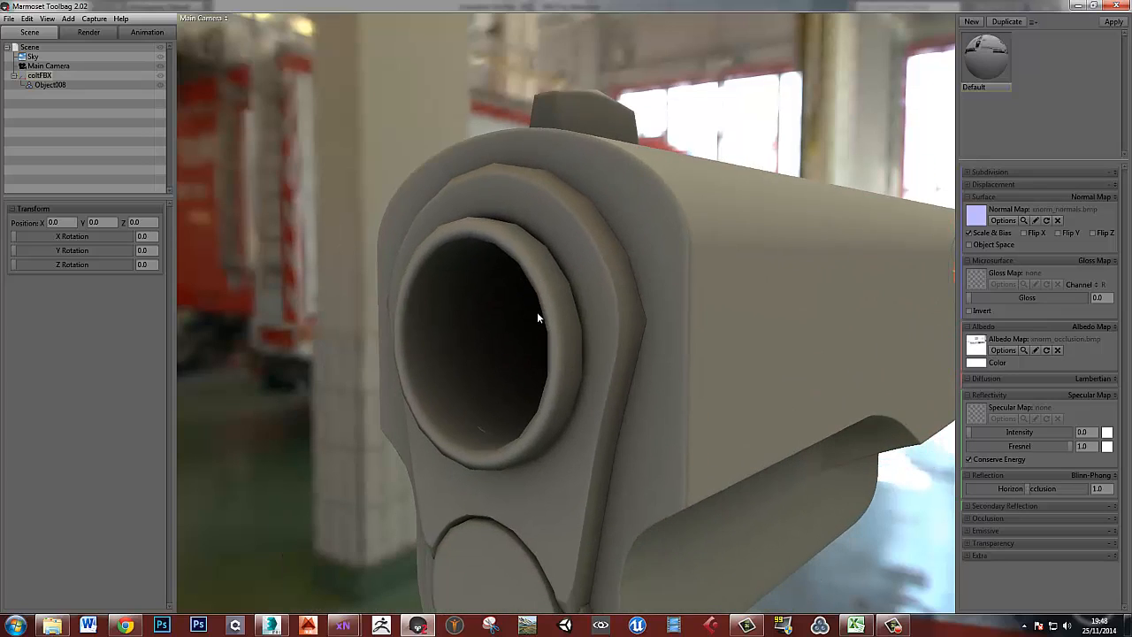
mouse_move(641, 338)
mouse_down()
mouse_move(722, 315)
mouse_move(574, 366)
mouse_move(697, 359)
mouse_move(620, 361)
mouse_move(647, 355)
mouse_up()
middle_drag(442, 324, 493, 336)
scroll(457, 324, up, 5)
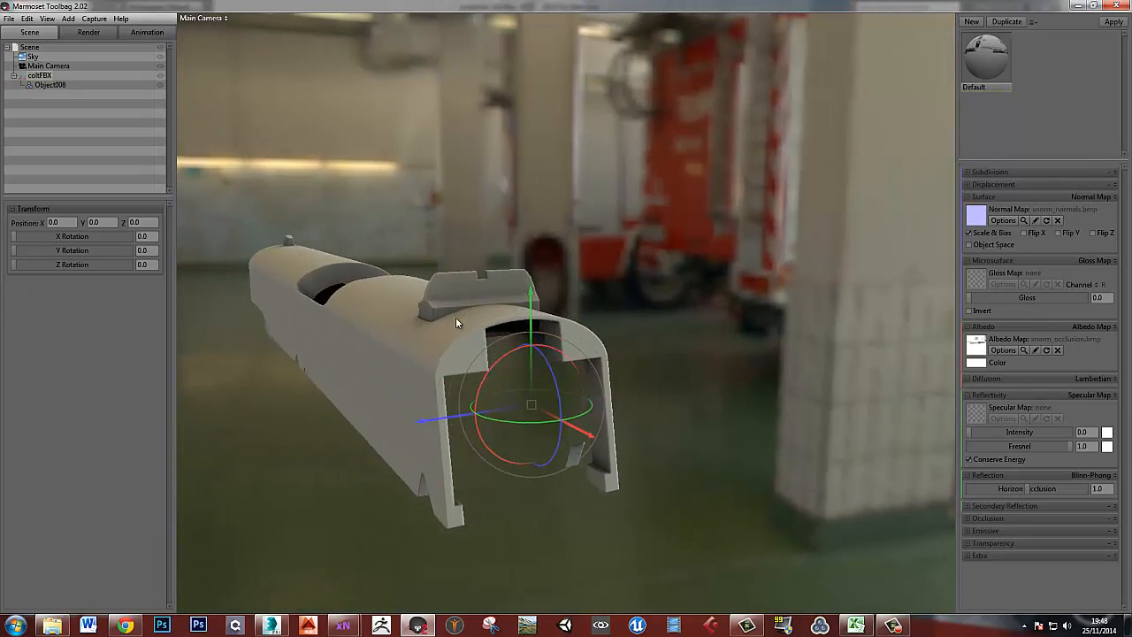
drag(394, 331, 415, 308)
middle_drag(415, 311, 461, 318)
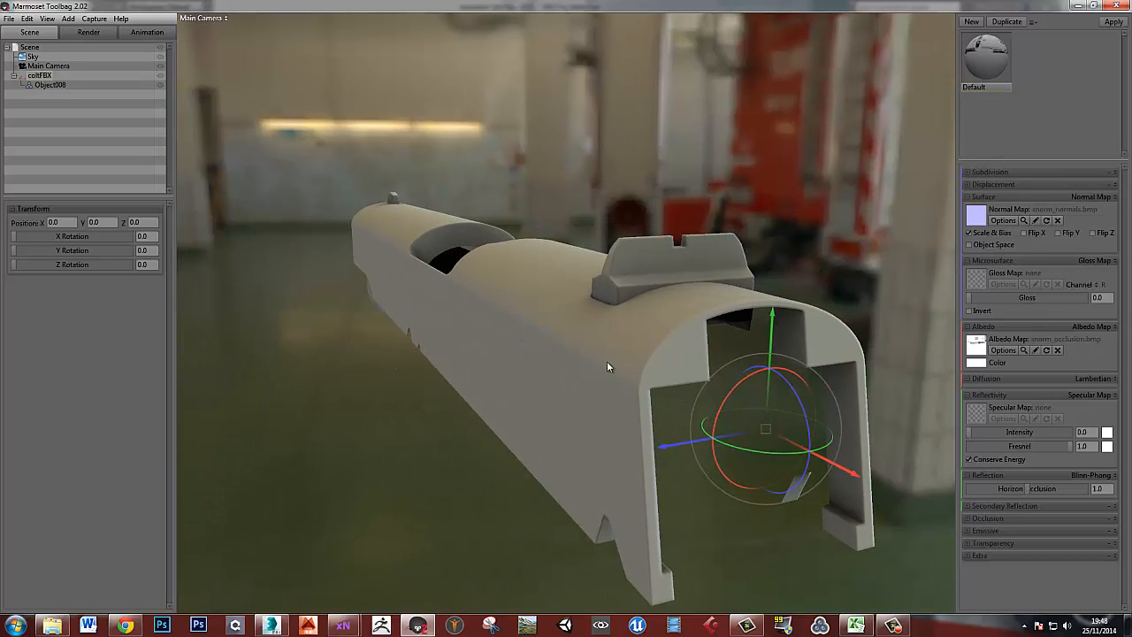
drag(606, 364, 501, 386)
click(695, 334)
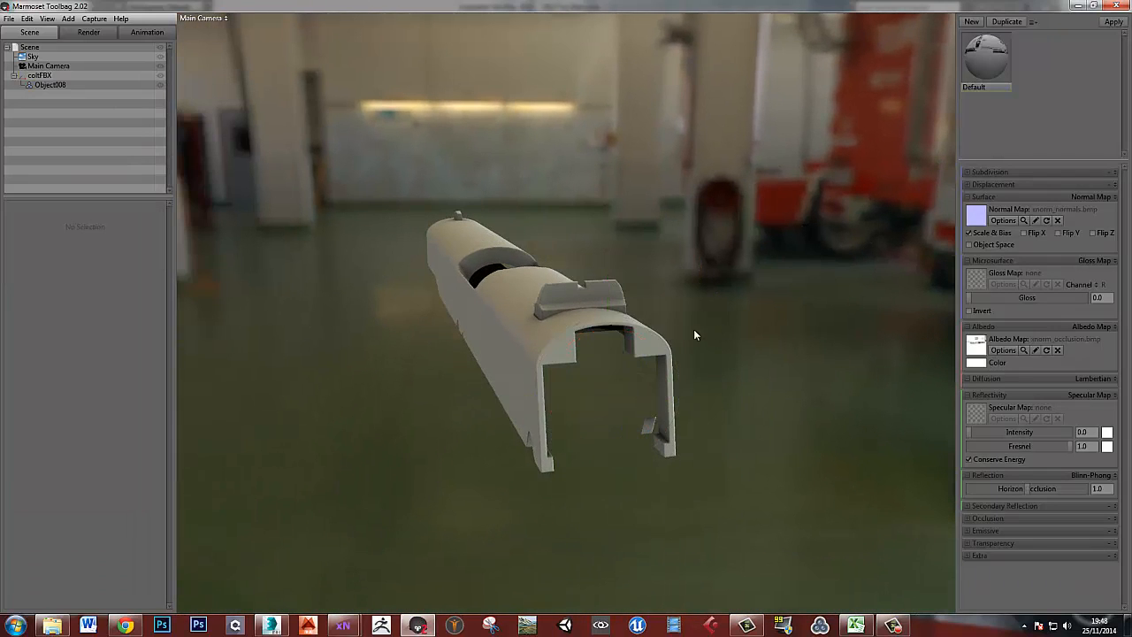
right_drag(616, 327, 599, 360)
mouse_move(600, 360)
mouse_down()
mouse_move(569, 355)
mouse_move(634, 359)
mouse_move(617, 372)
mouse_up()
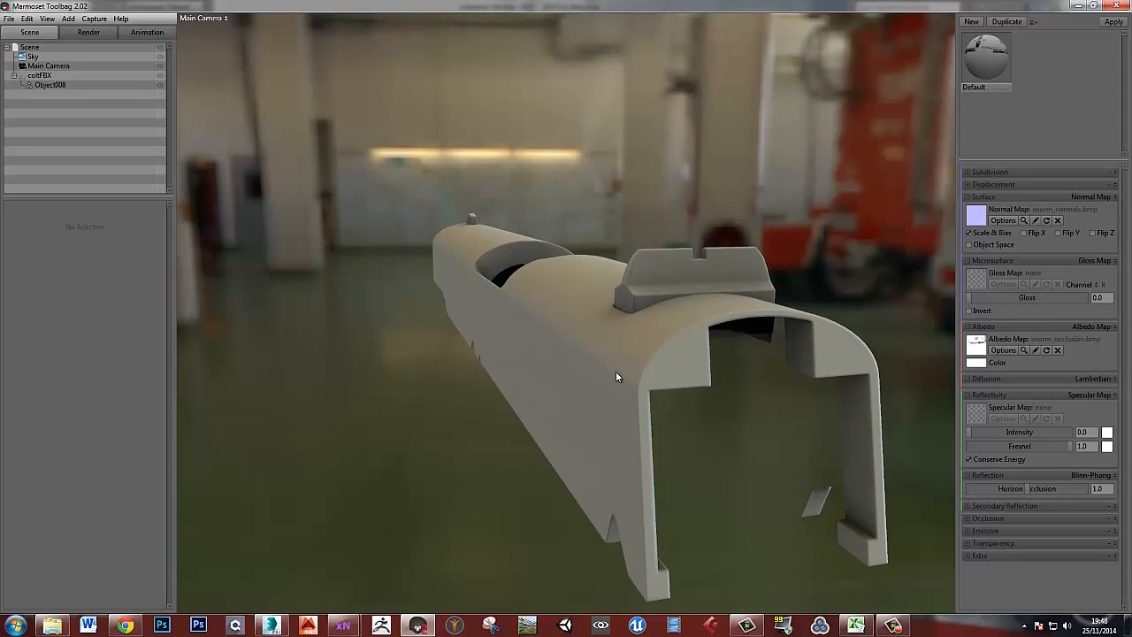